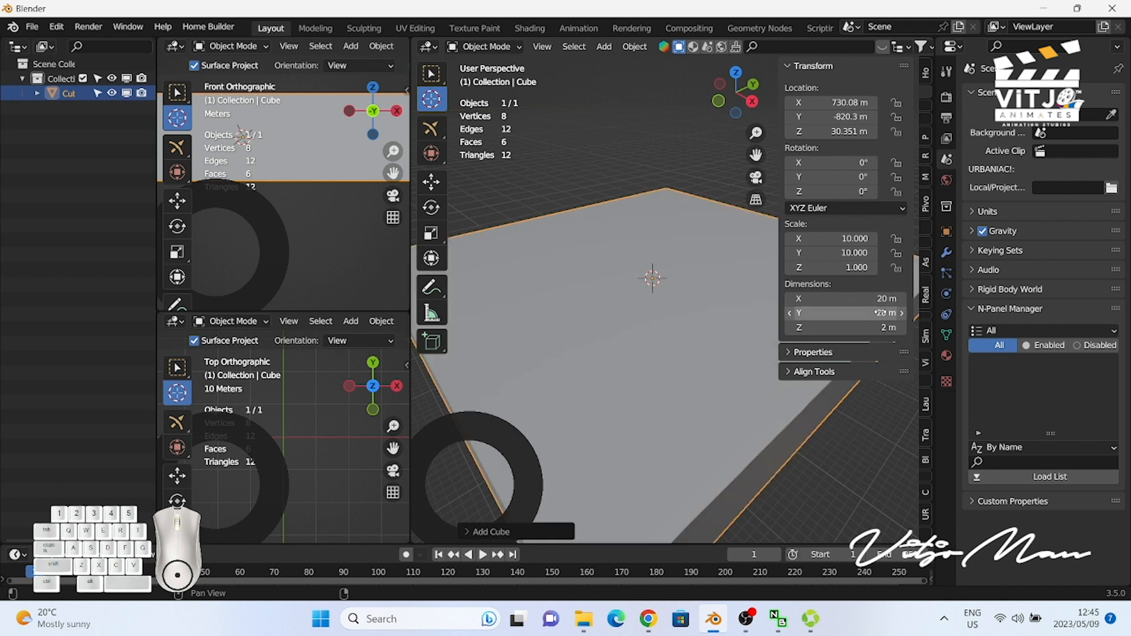
Step: Set the cube's Z dimension to 40 m to make a tall box
{"action": "left_click", "coordinate": [885, 325]}
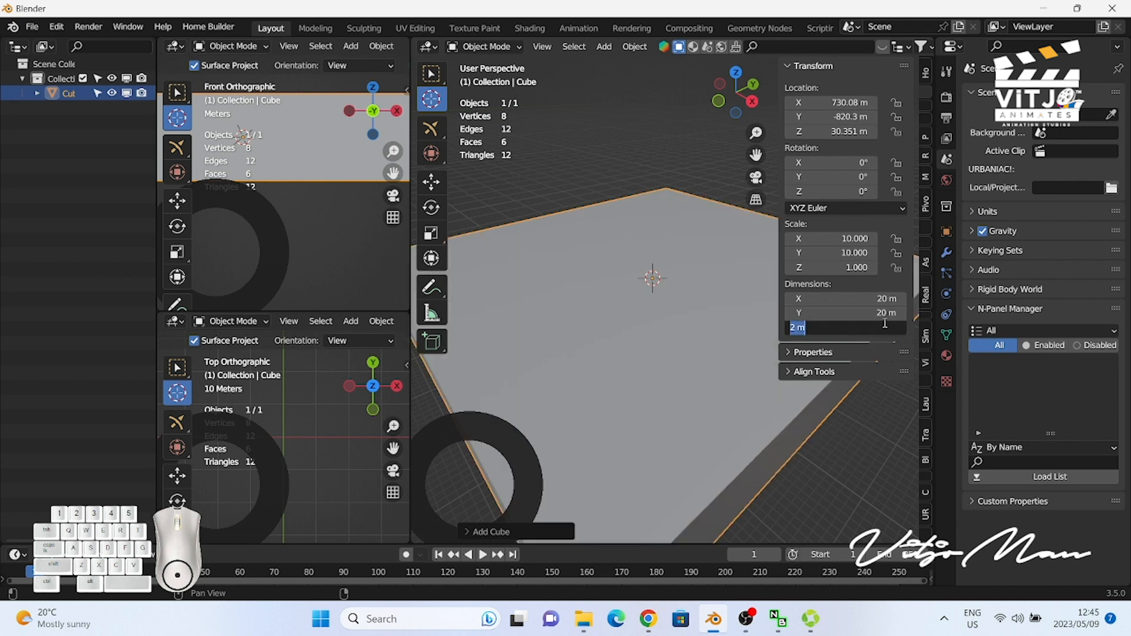
{"action": "type", "text": "40"}
{"action": "key", "text": "Return"}
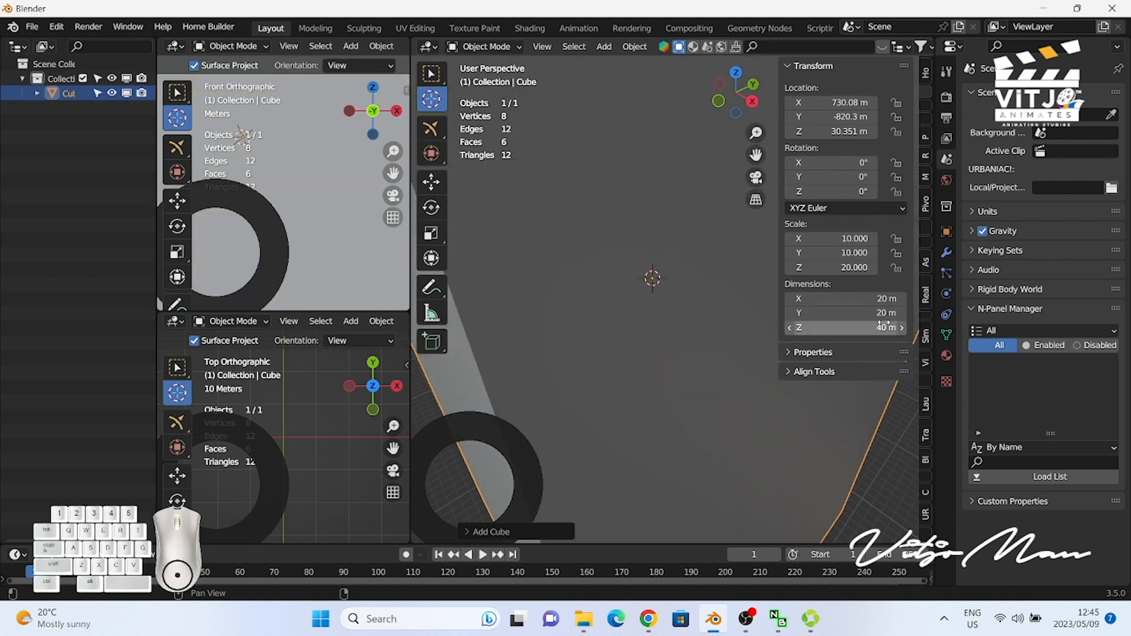
{"action": "scroll", "coordinate": [563, 280], "scroll_direction": "down", "scroll_amount": 5}
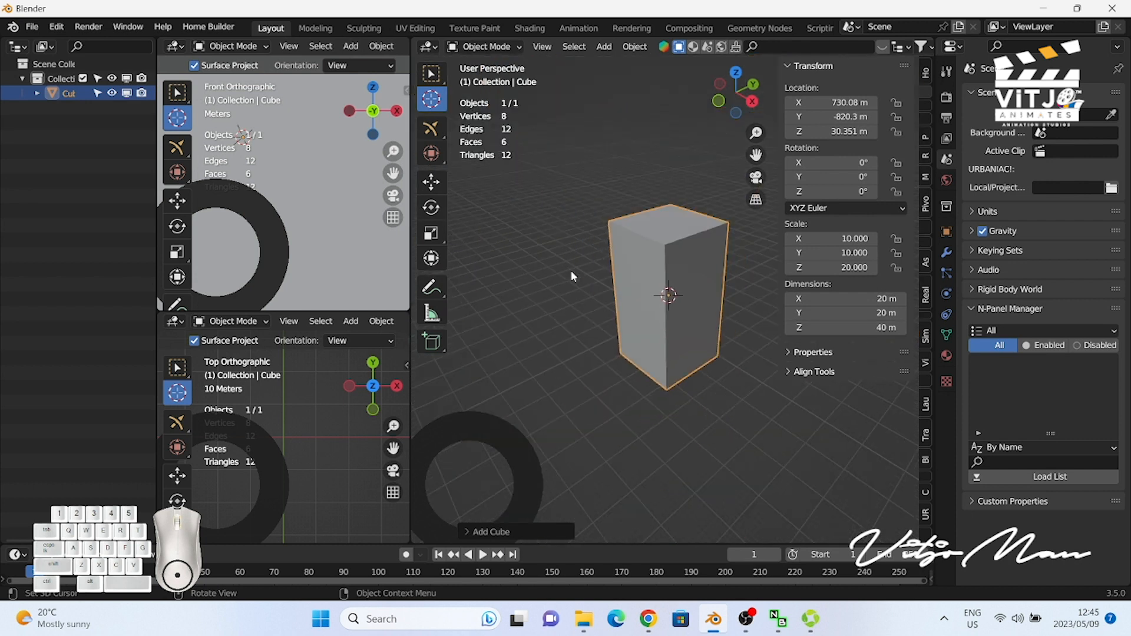
Step: Duplicate the tall box in place and set the copy's Z dimension to 0.5 m to form a thin slab
{"action": "key", "text": "w"}
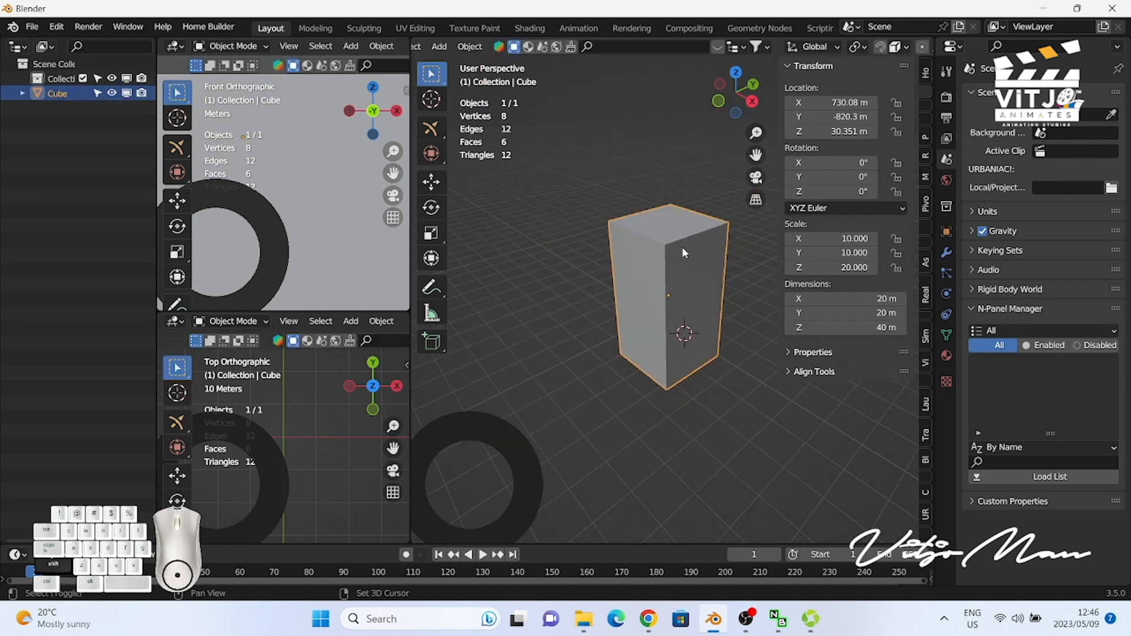
{"action": "key", "text": "shift+d"}
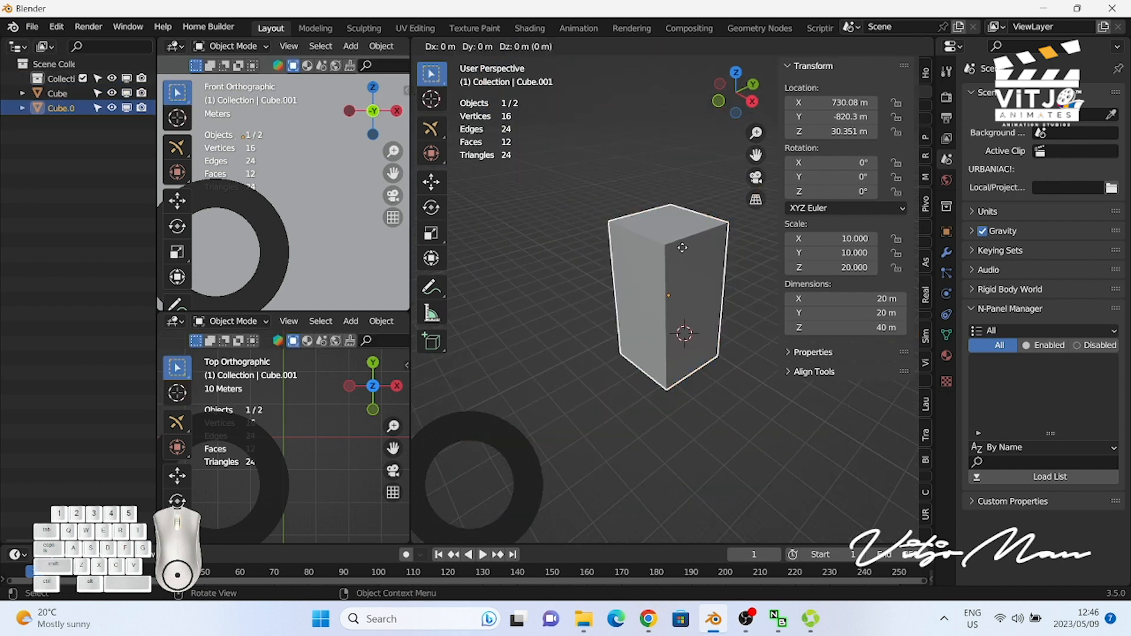
{"action": "left_click", "coordinate": [682, 247]}
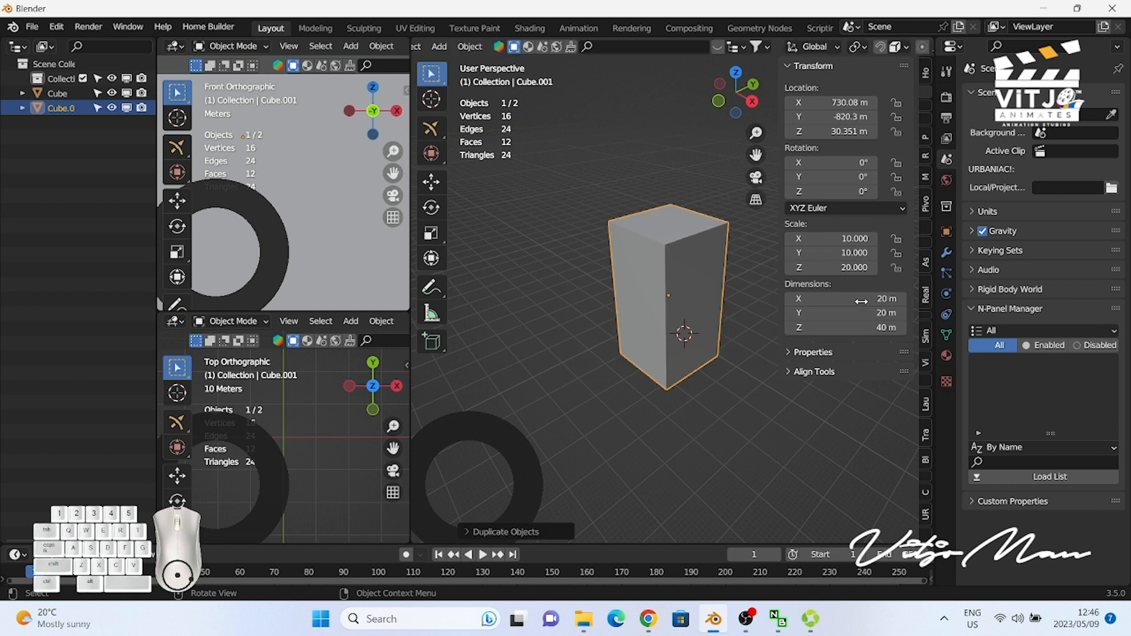
{"action": "left_click", "coordinate": [884, 327]}
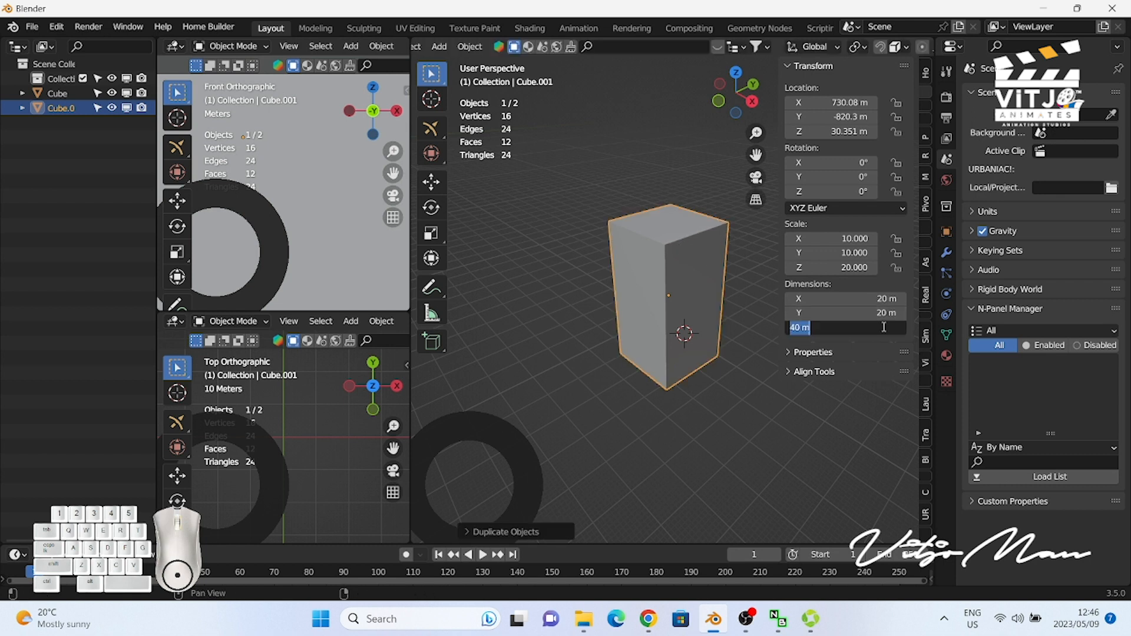
{"action": "key", "text": "Return"}
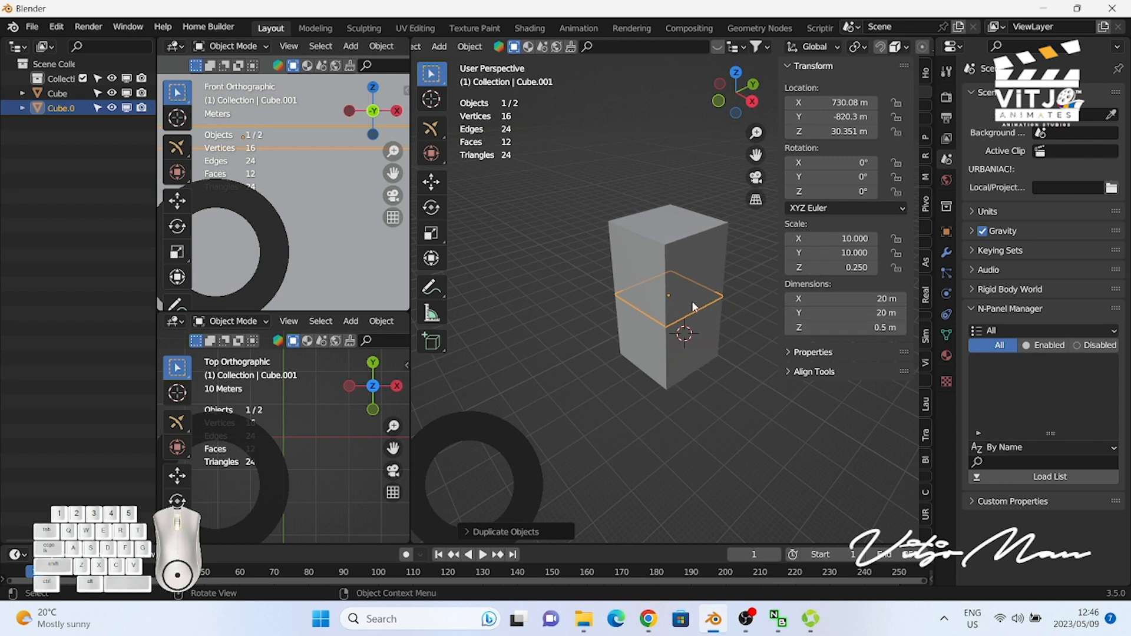
Step: Clear the locations of the slab and the tall box to the world origin, and raise the tall box along Z above the slab
{"action": "key", "text": "alt+g"}
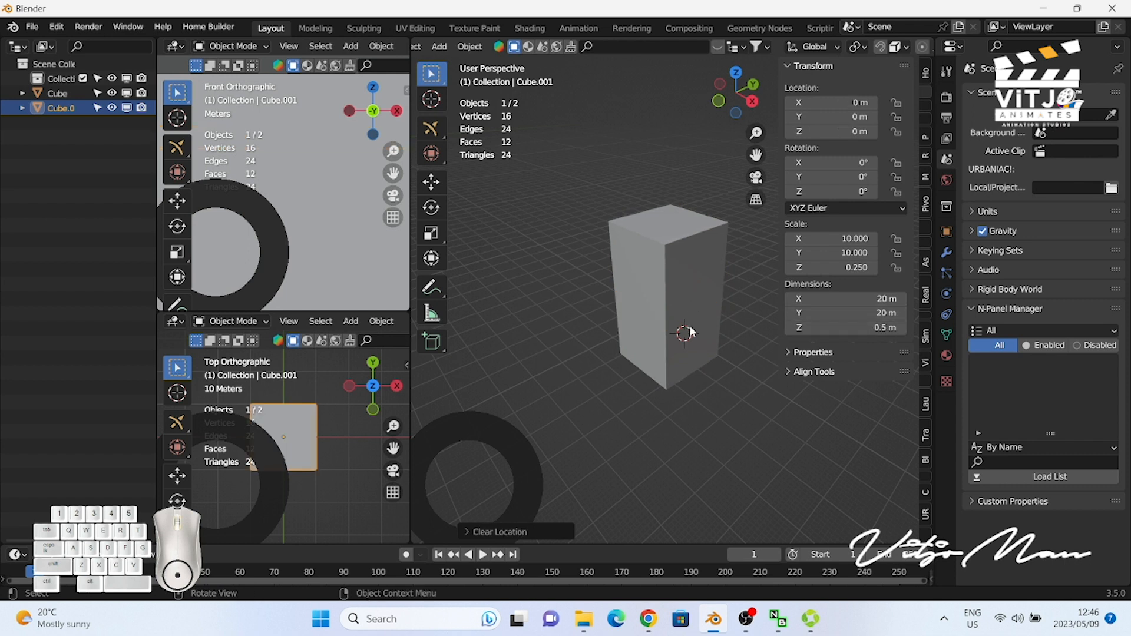
{"action": "left_click", "coordinate": [61, 109]}
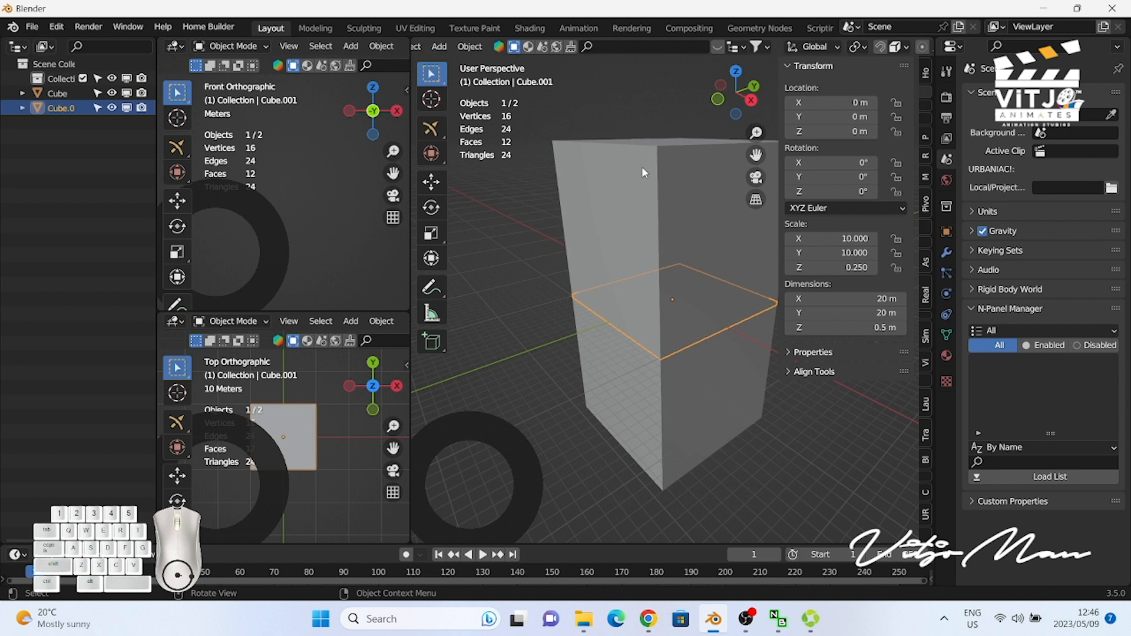
{"action": "left_click", "coordinate": [662, 235]}
{"action": "key", "text": "g"}
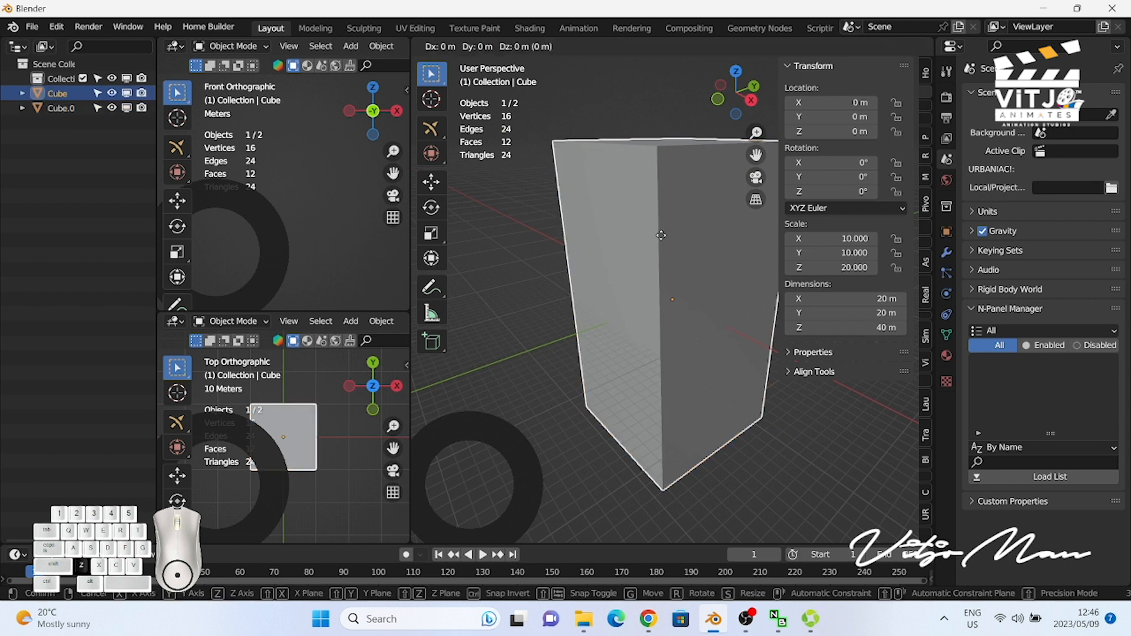
{"action": "key", "text": "z"}
{"action": "left_click", "coordinate": [681, 75]}
Step: In front view, fine-tune the tall box along Z to about 20.29 m so its base rests on the slab
{"action": "key", "text": "KP_1"}
{"action": "scroll", "coordinate": [625, 206], "scroll_direction": "up", "scroll_amount": 4}
{"action": "left_click", "coordinate": [572, 300]}
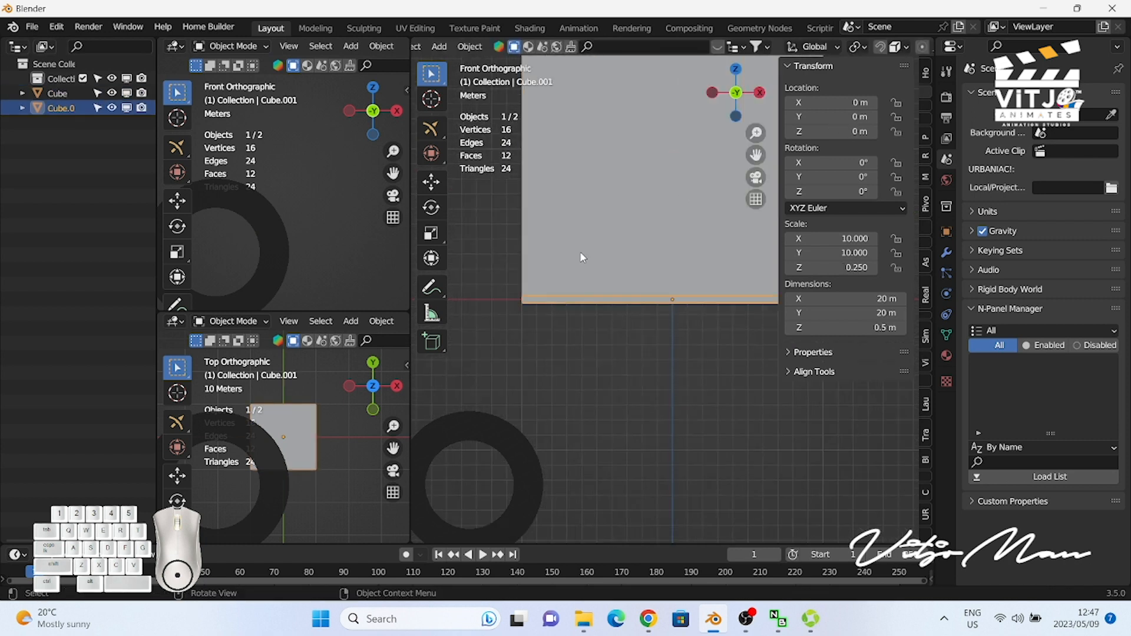
{"action": "left_click", "coordinate": [581, 254]}
{"action": "key", "text": "g"}
{"action": "key", "text": "z"}
{"action": "left_click", "coordinate": [605, 297]}
Step: Set the slab's dimensions to 40 m in X and 80 m in Y
{"action": "left_click", "coordinate": [604, 298]}
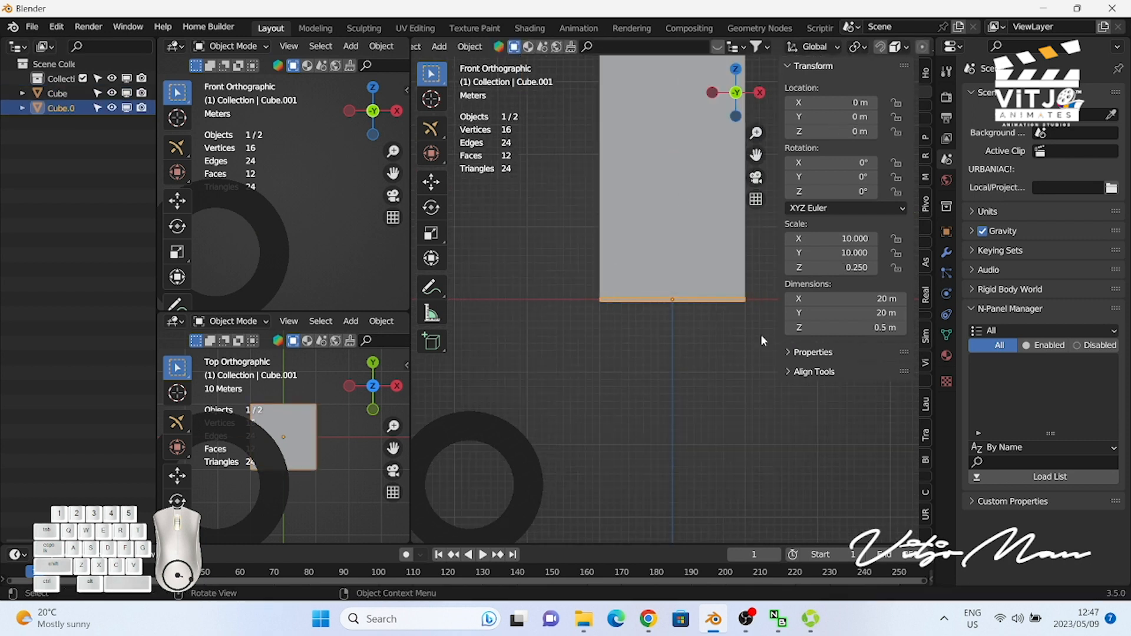
{"action": "left_click", "coordinate": [843, 299]}
{"action": "type", "text": "40"}
{"action": "key", "text": "Tab"}
{"action": "type", "text": "80"}
{"action": "key", "text": "Return"}
Step: In right view, move the slab along Y to about -24.6 m so it extends forward from beneath the tall box
{"action": "key", "text": "KP_3"}
{"action": "scroll", "coordinate": [719, 321], "scroll_direction": "down", "scroll_amount": 3}
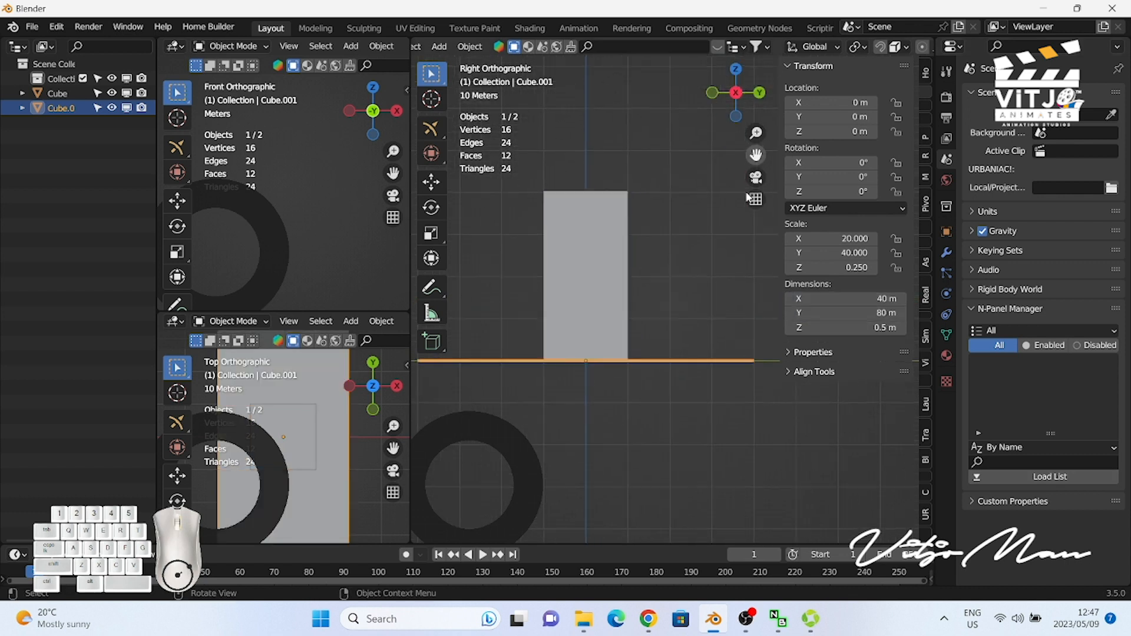
{"action": "key", "text": "g"}
{"action": "key", "text": "y"}
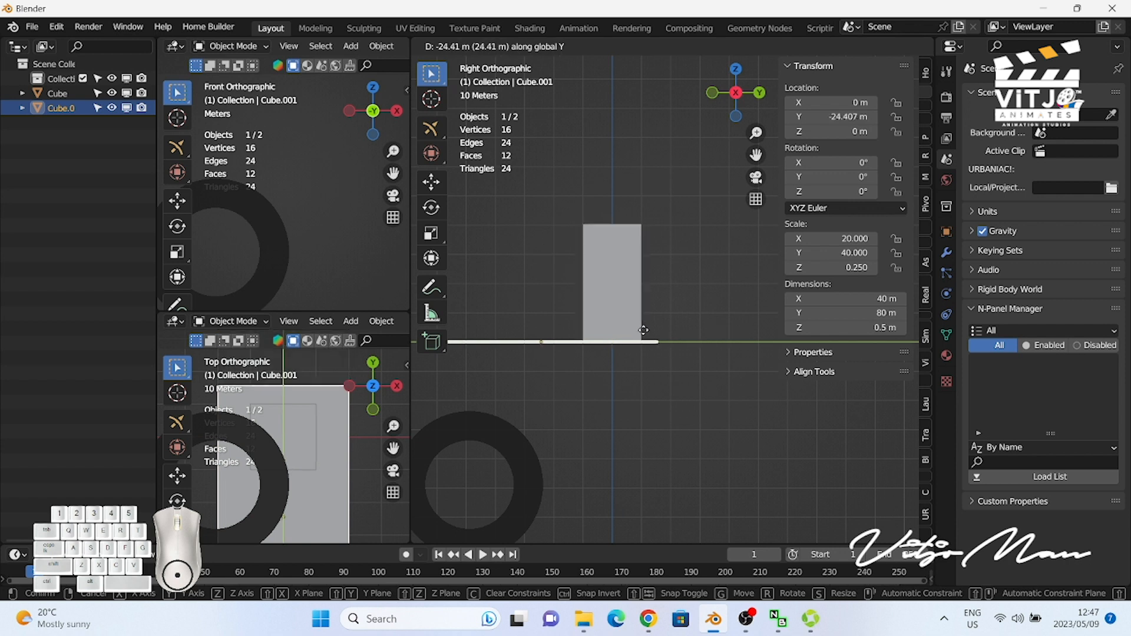
{"action": "left_click", "coordinate": [642, 331]}
Step: Duplicate the slab downward along Z to about -0.5 m so the copy lies directly beneath the original
{"action": "scroll", "coordinate": [620, 314], "scroll_direction": "down", "scroll_amount": 1}
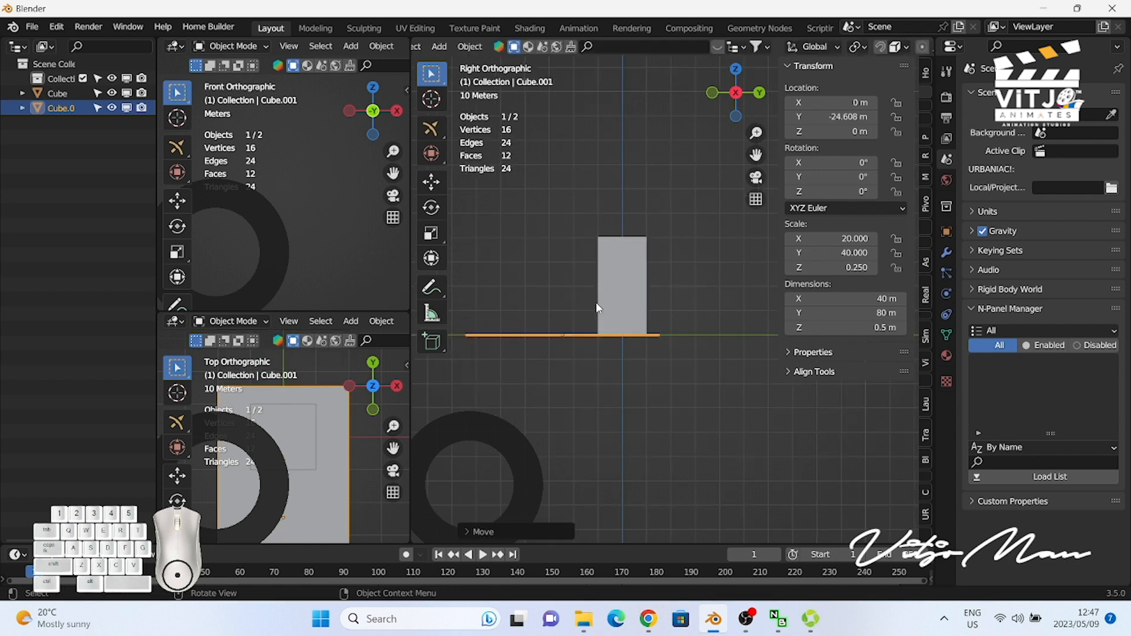
{"action": "key", "text": "shift+d"}
{"action": "key", "text": "z"}
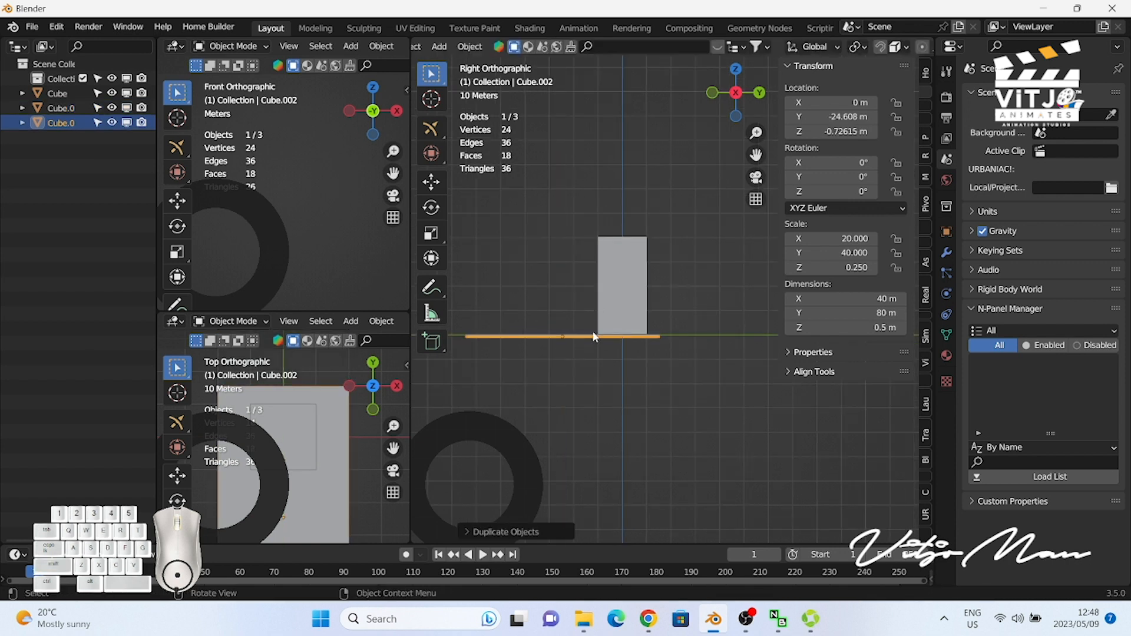
{"action": "scroll", "coordinate": [592, 327], "scroll_direction": "up", "scroll_amount": 5}
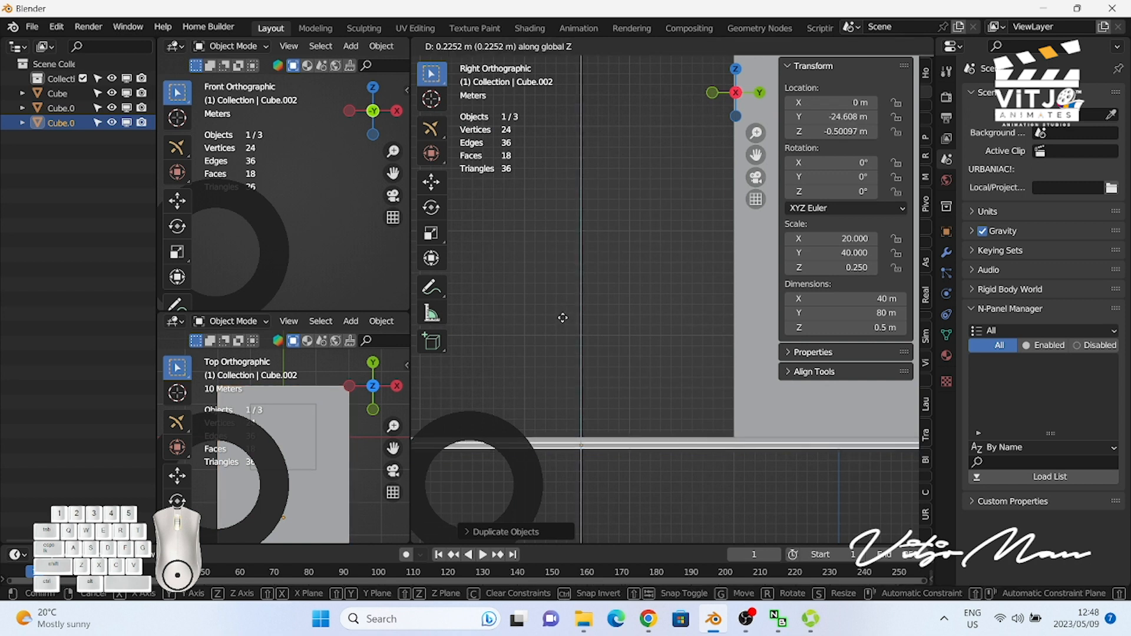
{"action": "left_click", "coordinate": [564, 318]}
Step: Shorten the upper slab's Y dimension to 40 m and move it along Y to about -4.65 m, aligned with the lower slab's rear end
{"action": "scroll", "coordinate": [638, 364], "scroll_direction": "down", "scroll_amount": 6}
{"action": "scroll", "coordinate": [638, 364], "scroll_direction": "up", "scroll_amount": 3}
{"action": "left_click", "coordinate": [59, 108]}
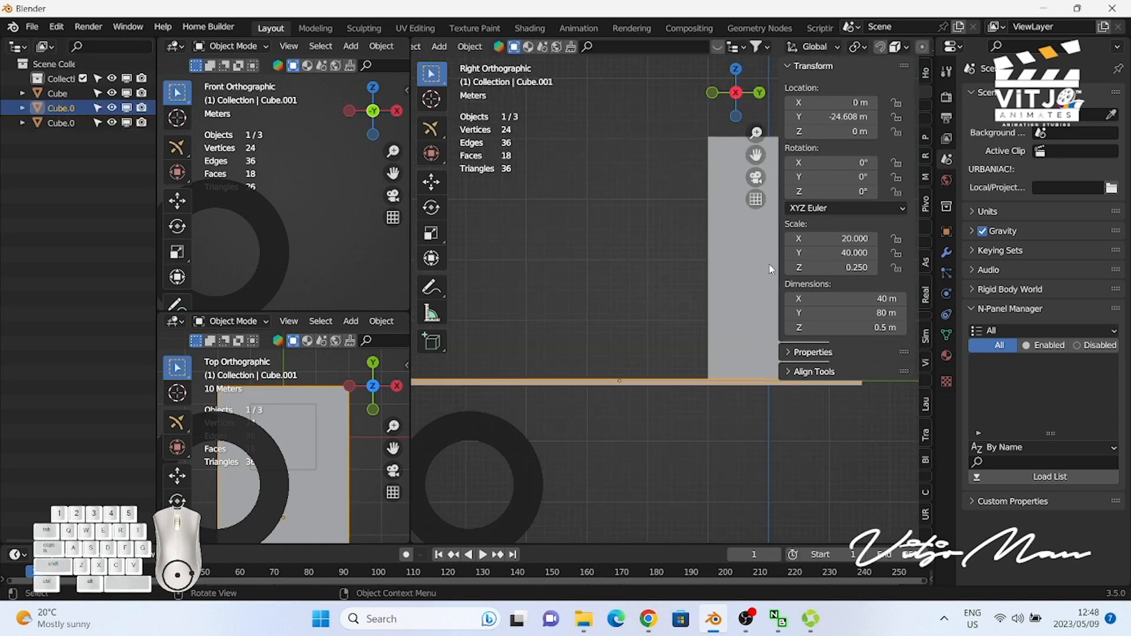
{"action": "left_click_drag", "start_coordinate": [756, 154], "coordinate": [696, 172]}
{"action": "key", "text": "g"}
{"action": "key", "text": "z"}
{"action": "right_click", "coordinate": [646, 334]}
{"action": "key", "text": "g"}
{"action": "key", "text": "y"}
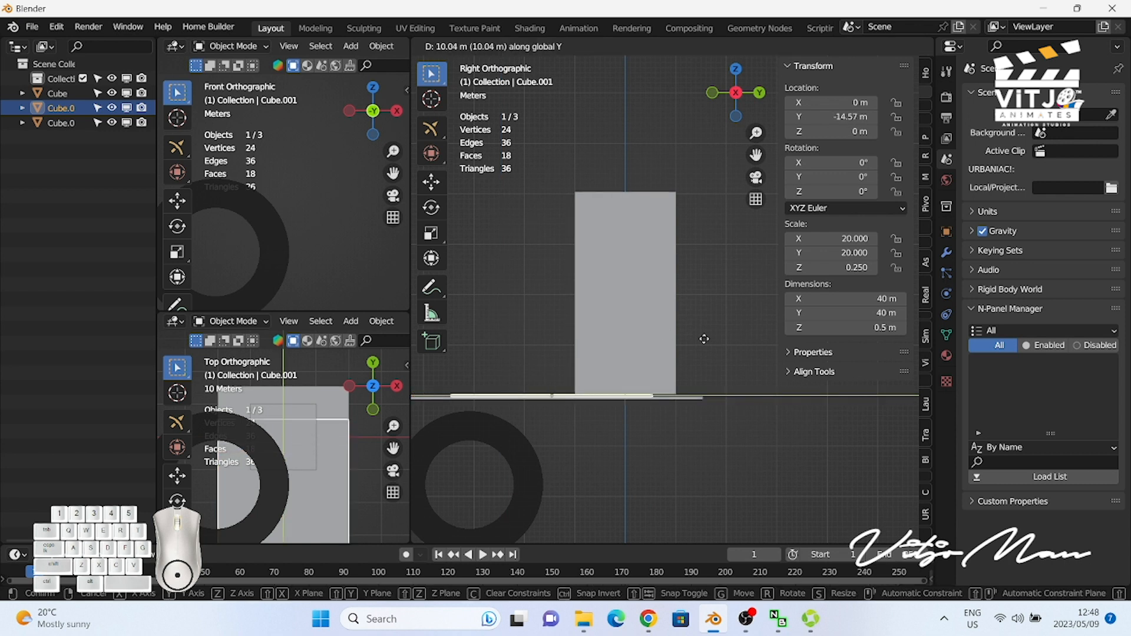
{"action": "left_click", "coordinate": [745, 381]}
Step: Duplicate the 40 m upper slab along Y to about -44.6 m so it covers the front half of the lower slab
{"action": "scroll", "coordinate": [588, 345], "scroll_direction": "down", "scroll_amount": 2}
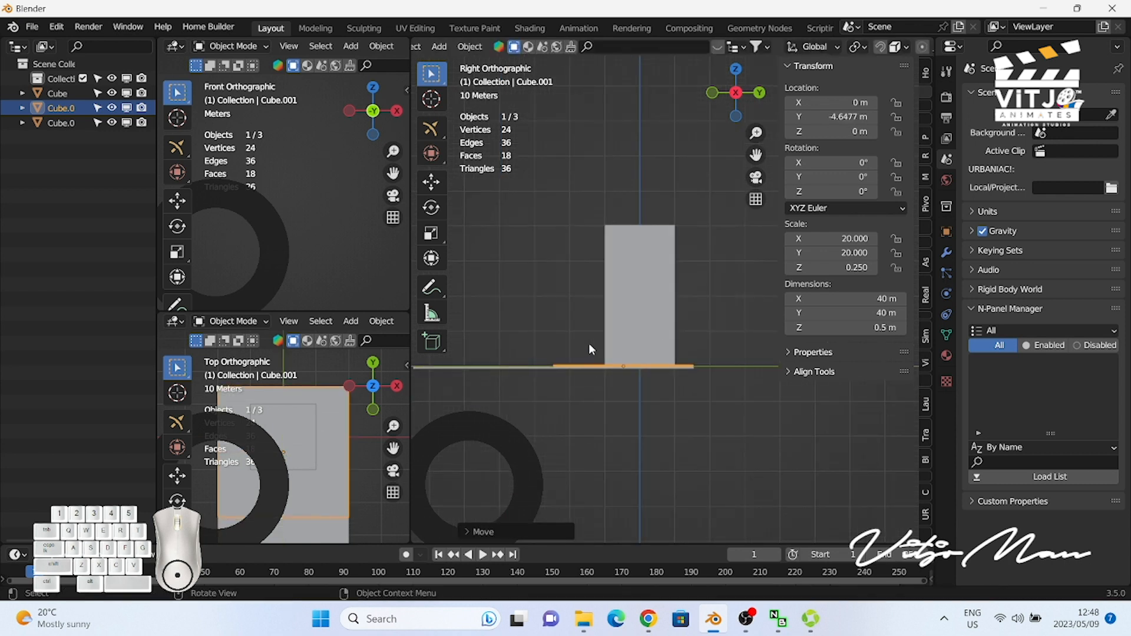
{"action": "key", "text": "shift+d"}
{"action": "key", "text": "y"}
{"action": "left_click", "coordinate": [560, 386]}
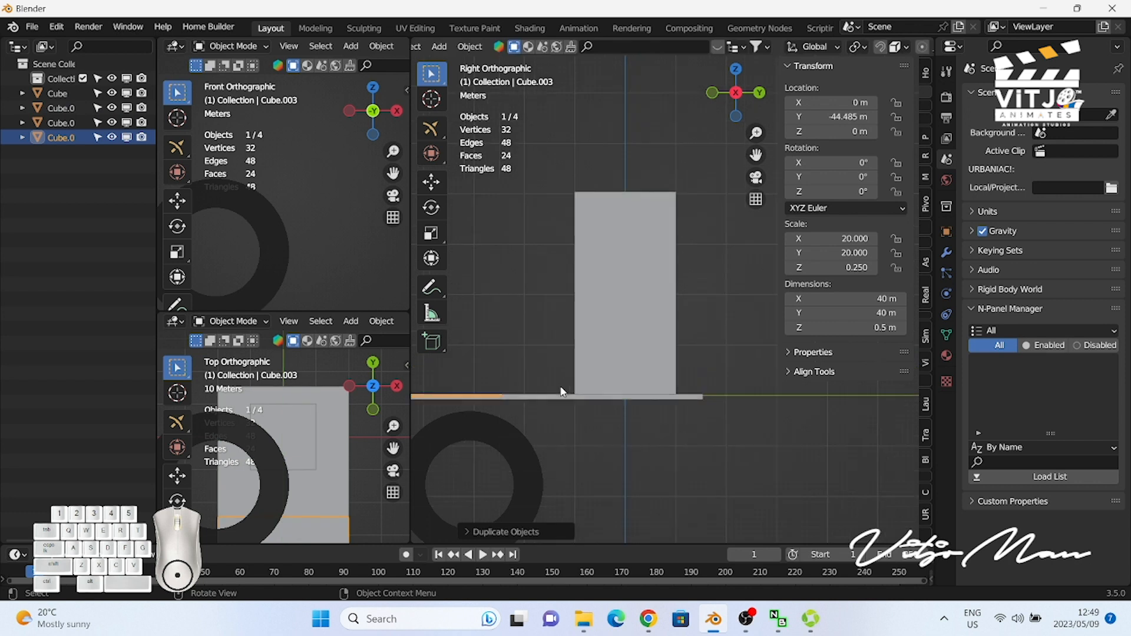
{"action": "scroll", "coordinate": [604, 386], "scroll_direction": "up", "scroll_amount": 3}
{"action": "key", "text": "g"}
{"action": "key", "text": "y"}
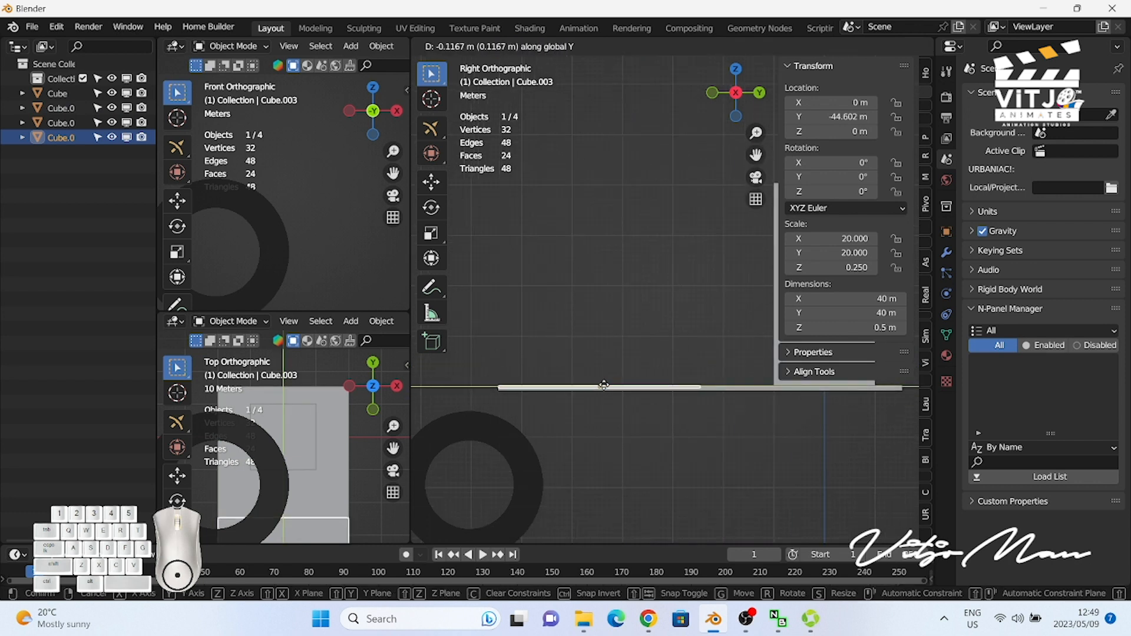
{"action": "left_click", "coordinate": [604, 386]}
Step: Add three horizontal loop cuts to the tall box in Edit Mode, slid slightly upward from the even spacing
{"action": "left_click", "coordinate": [610, 327]}
{"action": "left_click_drag", "start_coordinate": [750, 88], "coordinate": [783, 100]}
{"action": "left_click", "coordinate": [734, 183]}
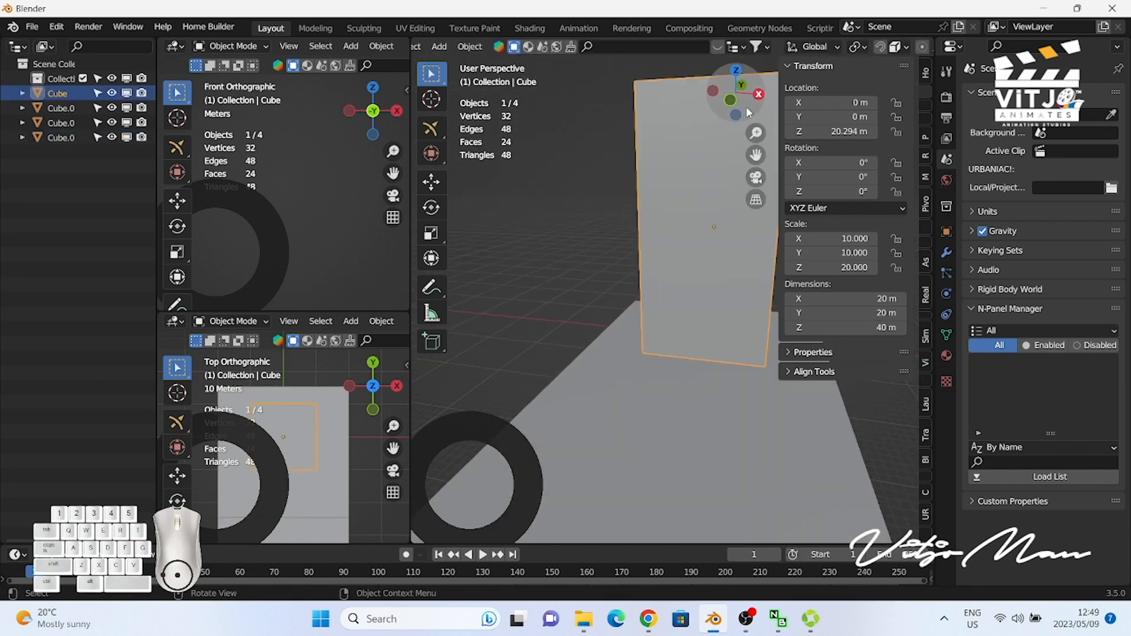
{"action": "left_click", "coordinate": [741, 106]}
{"action": "key", "text": "Tab"}
{"action": "key", "text": "ctrl+r"}
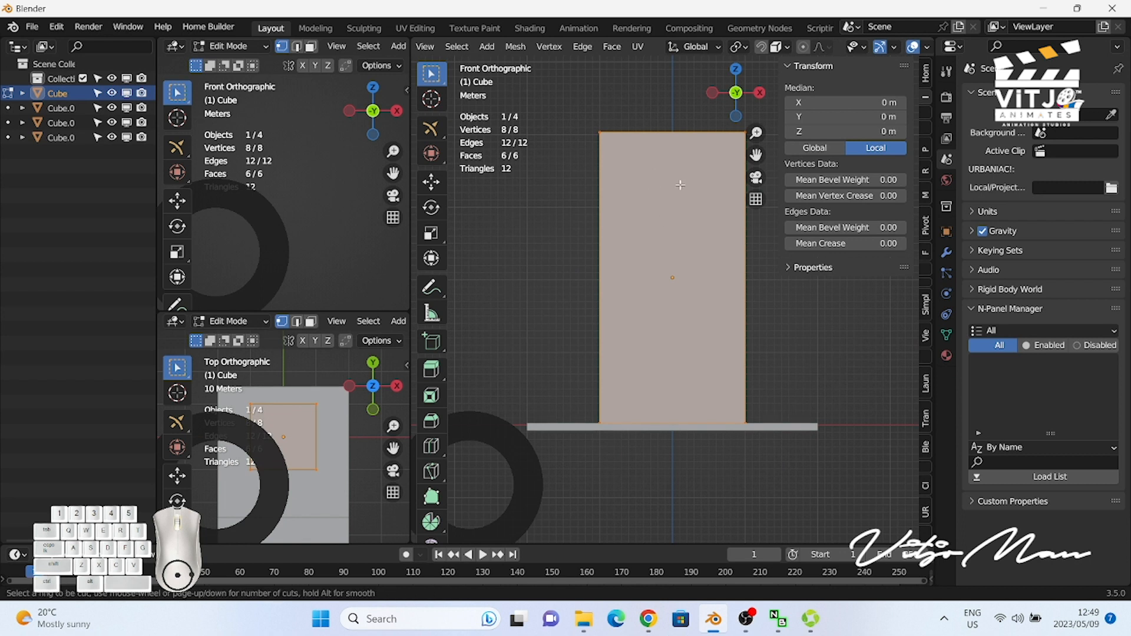
{"action": "scroll", "coordinate": [684, 219], "scroll_direction": "up", "scroll_amount": 1}
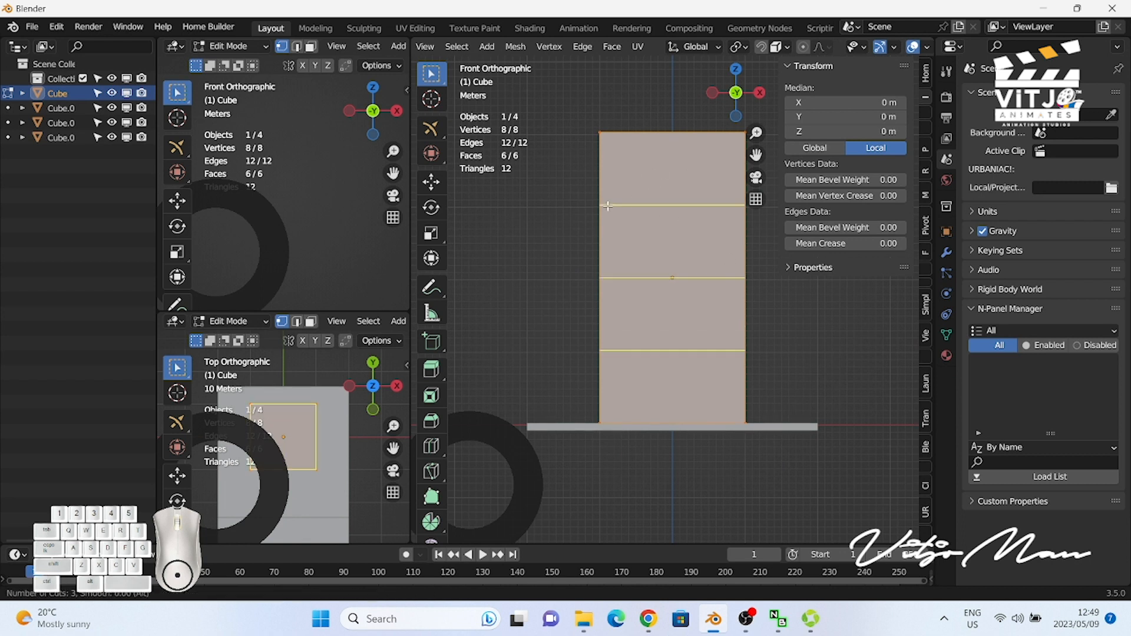
{"action": "left_click", "coordinate": [684, 209]}
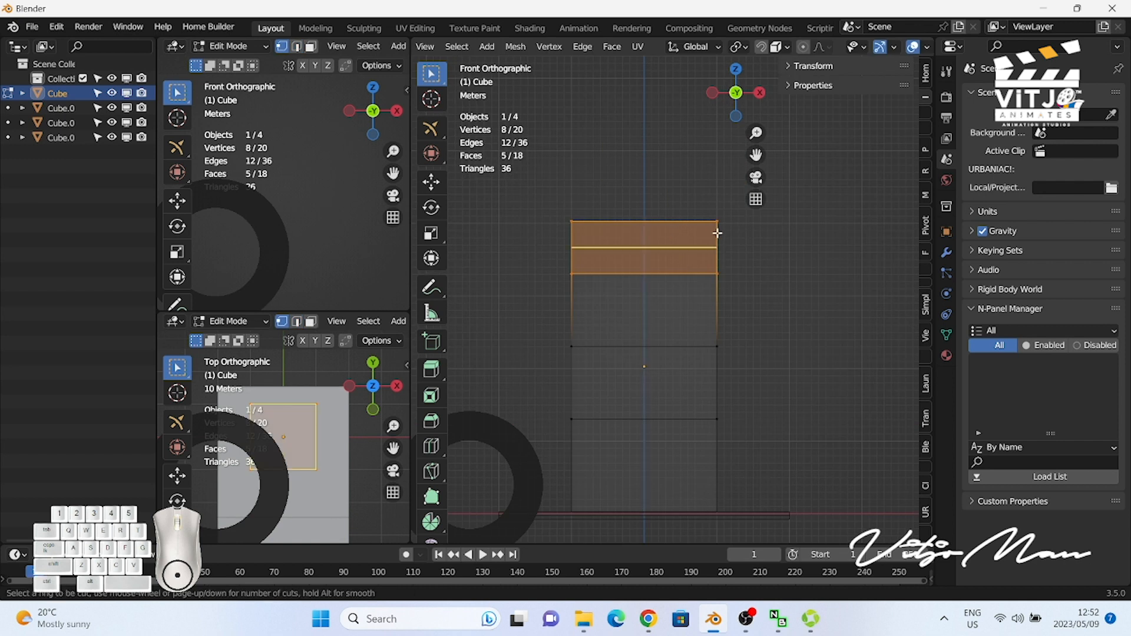
Step: Add two more horizontal loop cuts close together just below the top edge of the tall box
{"action": "left_click", "coordinate": [718, 233]}
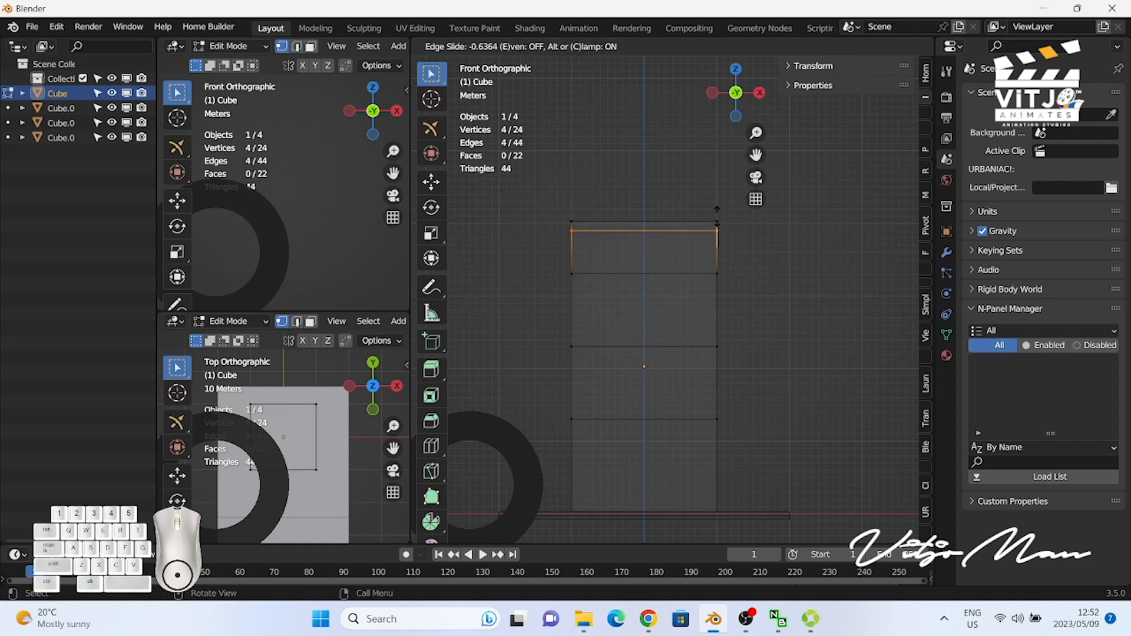
{"action": "left_click", "coordinate": [717, 216]}
{"action": "key", "text": "ctrl+r"}
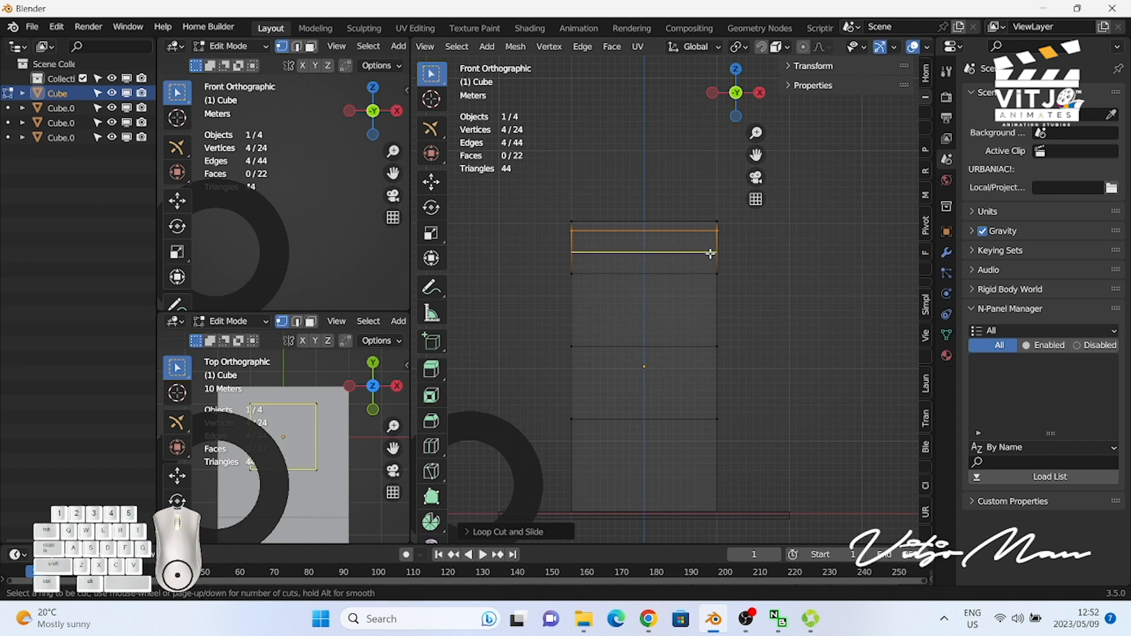
{"action": "left_click", "coordinate": [710, 248]}
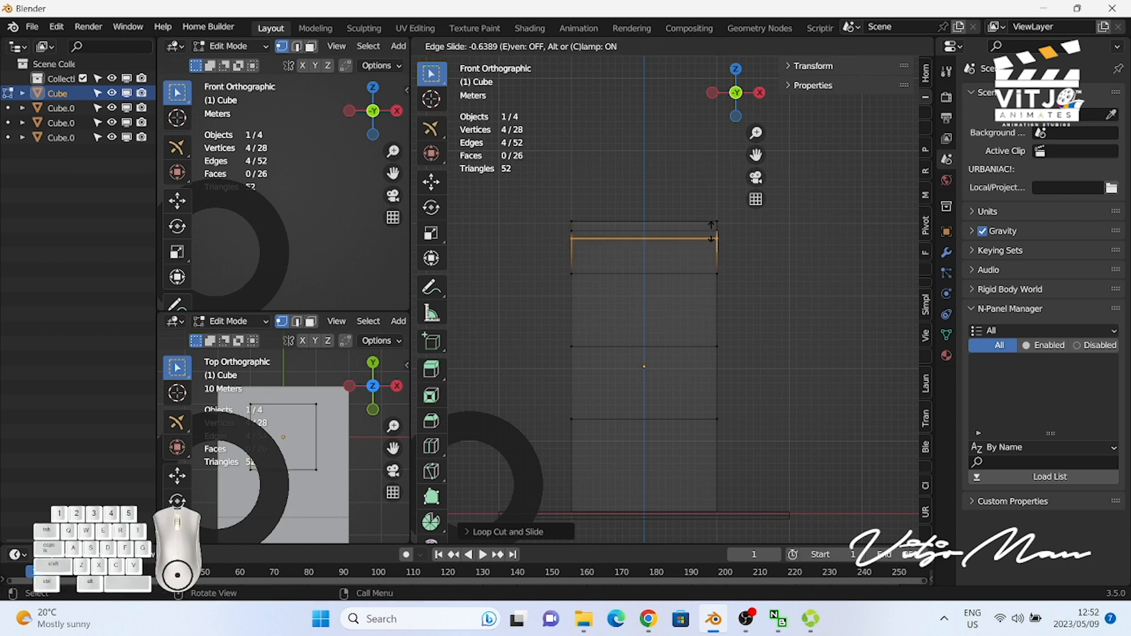
{"action": "left_click", "coordinate": [712, 230]}
Step: Select the thin top band of the tall box and scale it outward by about 1.1 to form an overhanging cap
{"action": "key", "text": "alt+a"}
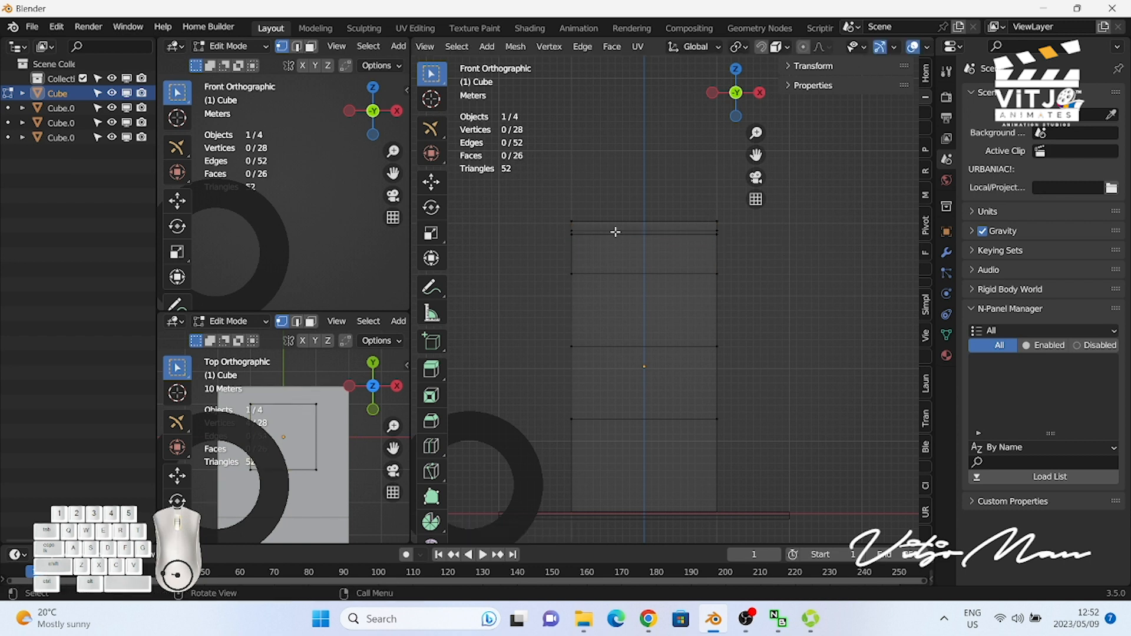
{"action": "left_click_drag", "start_coordinate": [558, 205], "coordinate": [792, 233]}
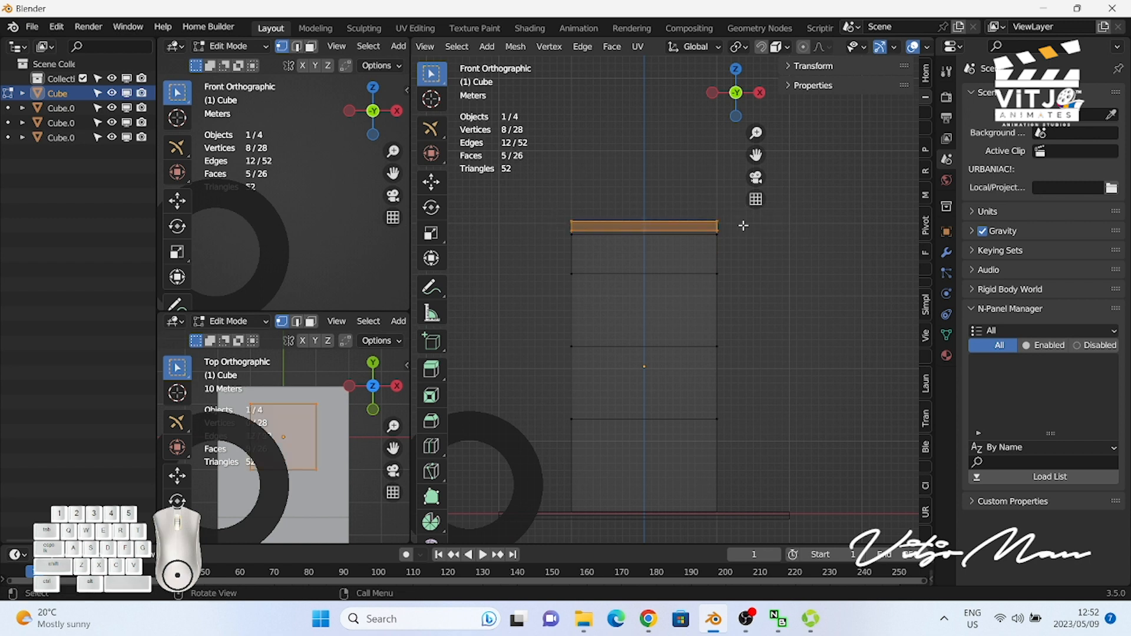
{"action": "key", "text": "s"}
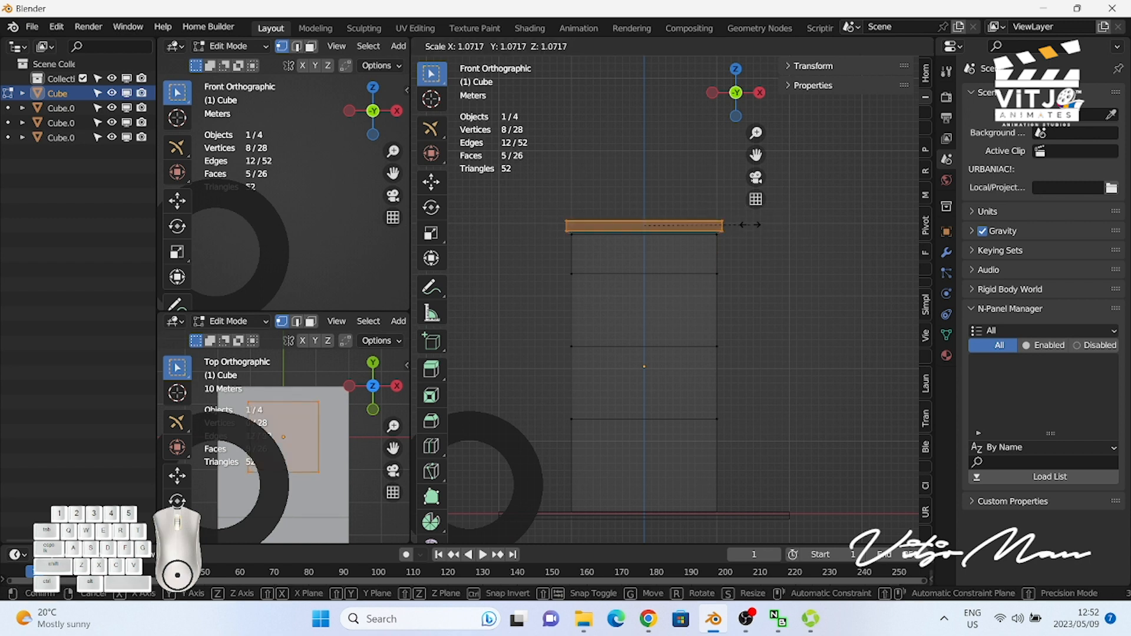
{"action": "left_click", "coordinate": [755, 225]}
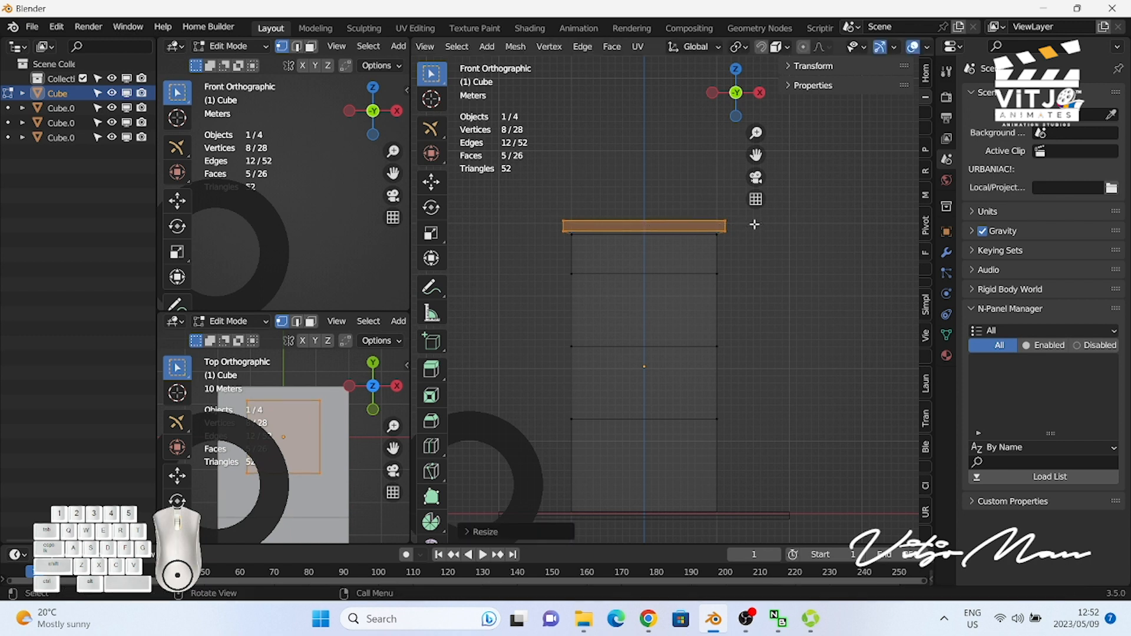
{"action": "key", "text": "KP_3"}
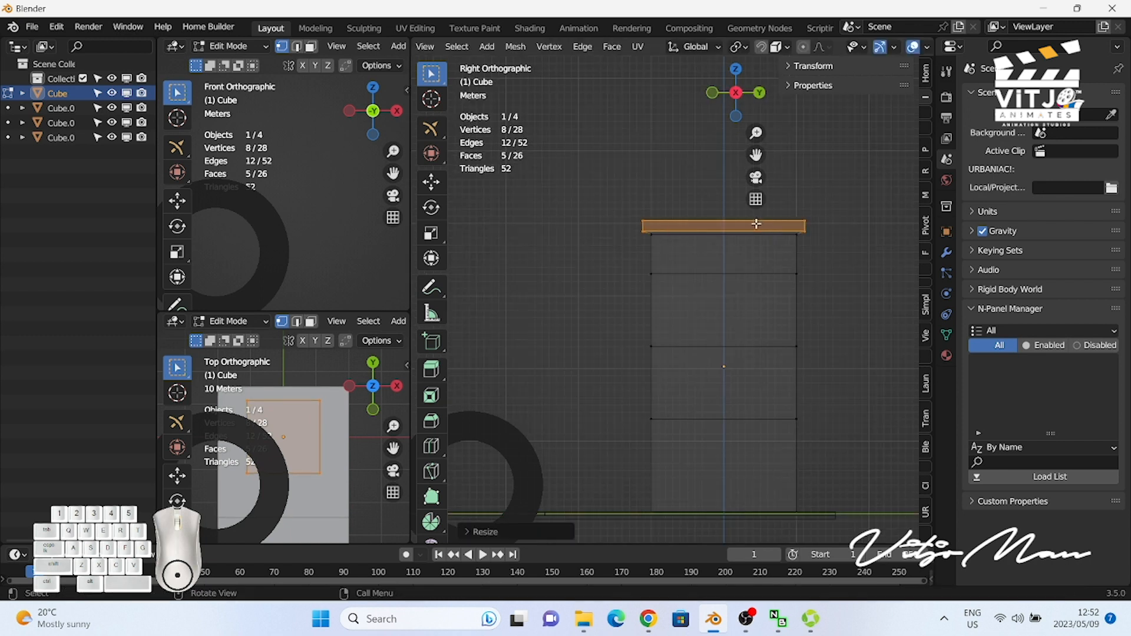
Step: Select the top face of the overhanging cap and inset it by about 0.18 m
{"action": "key", "text": "KP_7"}
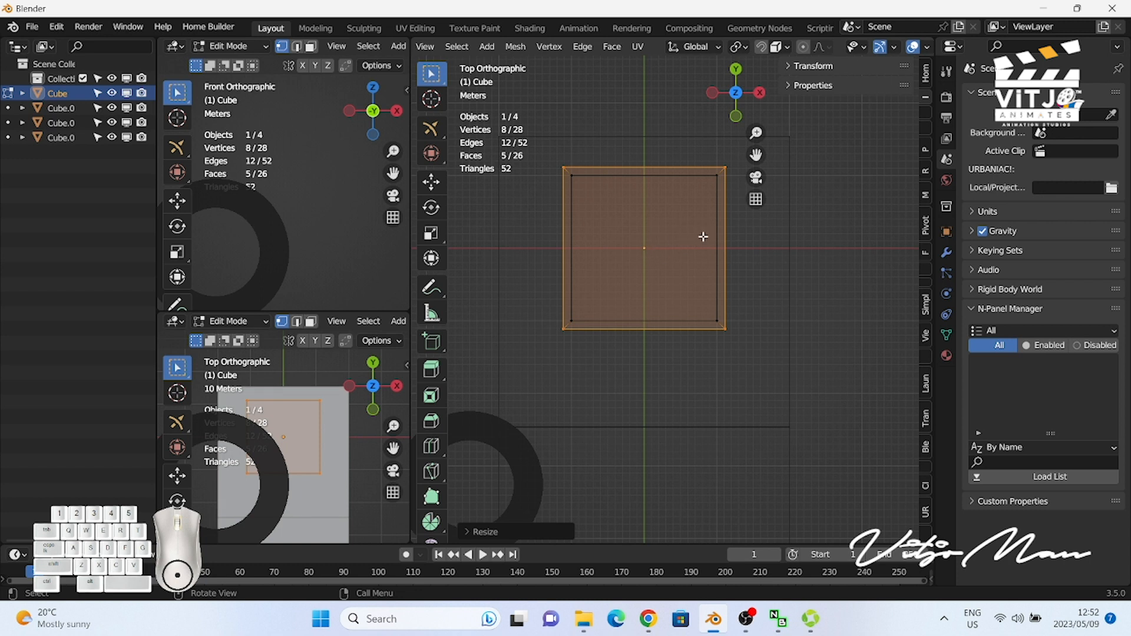
{"action": "key", "text": "KP_1"}
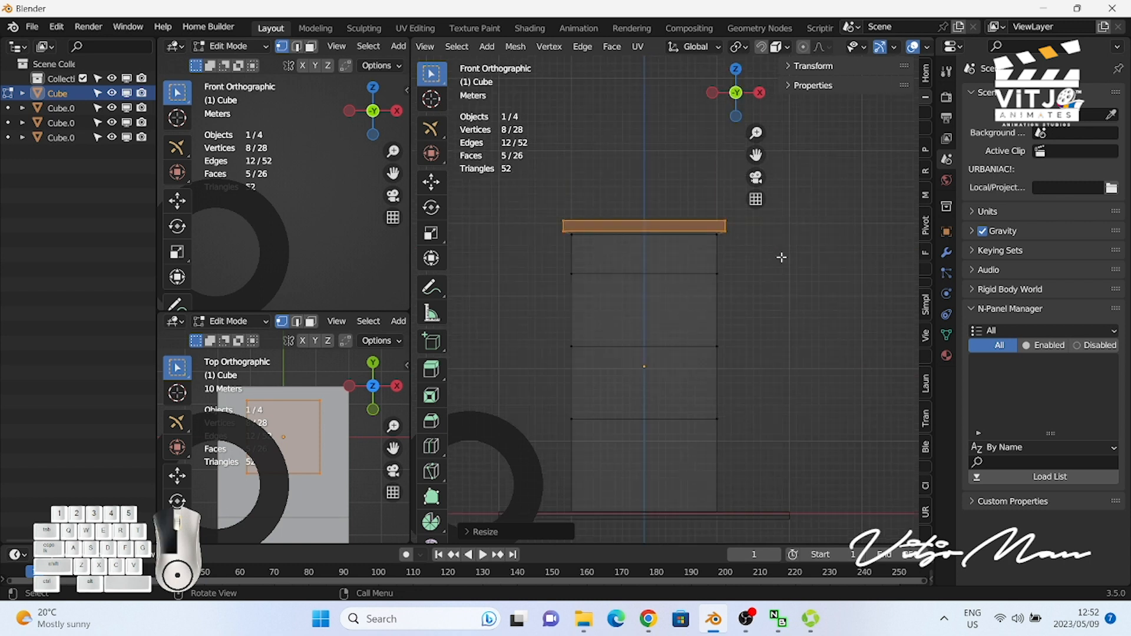
{"action": "left_click", "coordinate": [779, 259]}
{"action": "left_click_drag", "start_coordinate": [550, 195], "coordinate": [762, 224]}
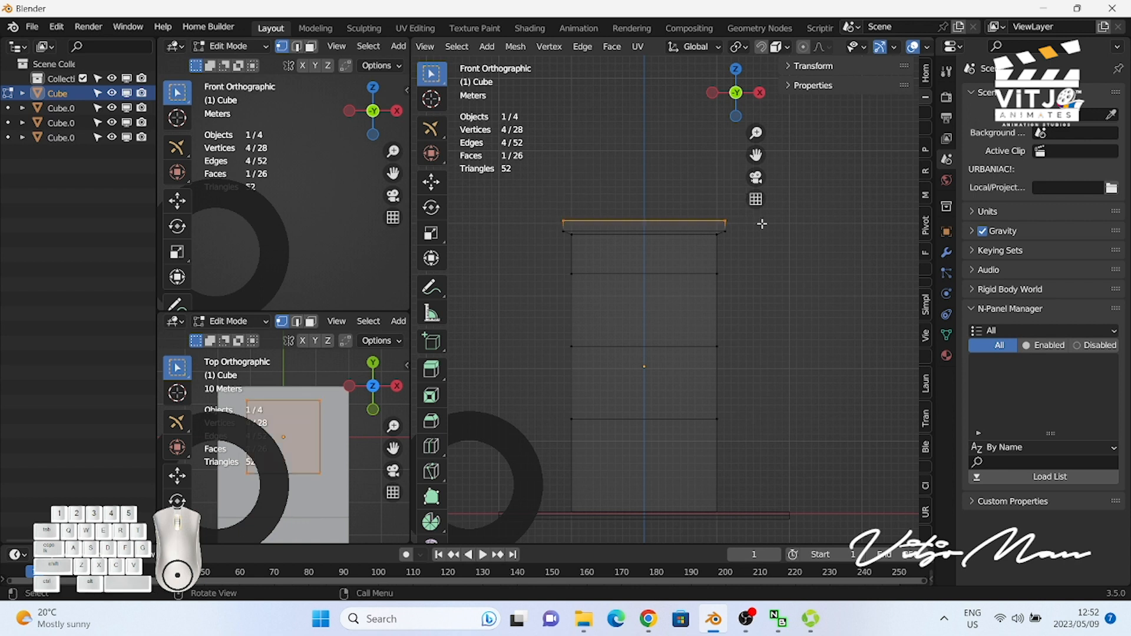
{"action": "key", "text": "KP_7"}
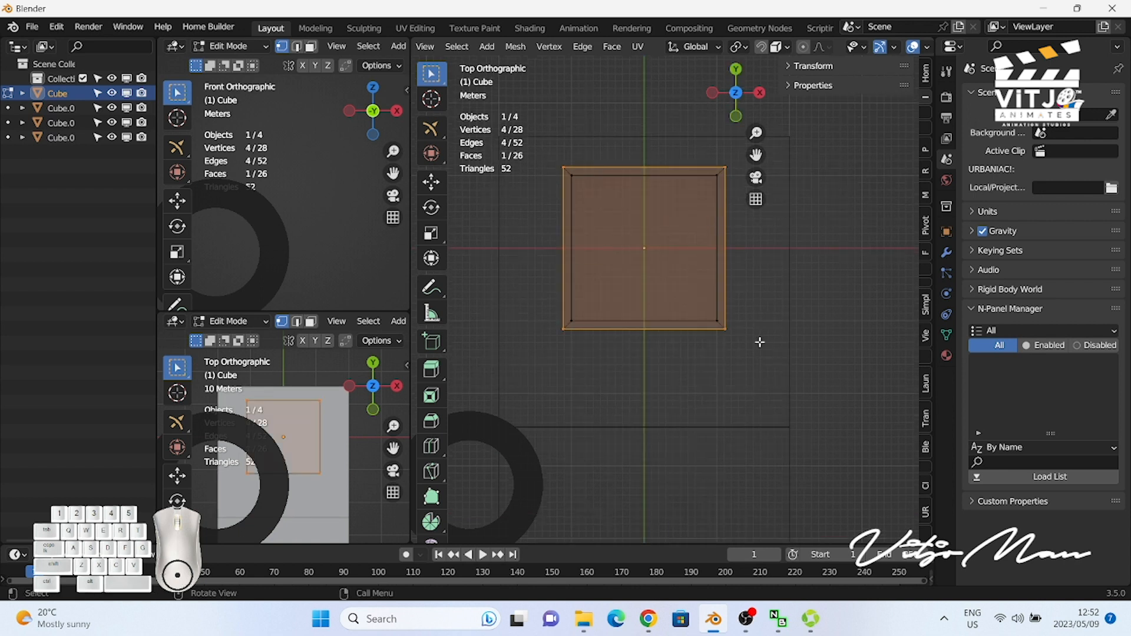
{"action": "key", "text": "i"}
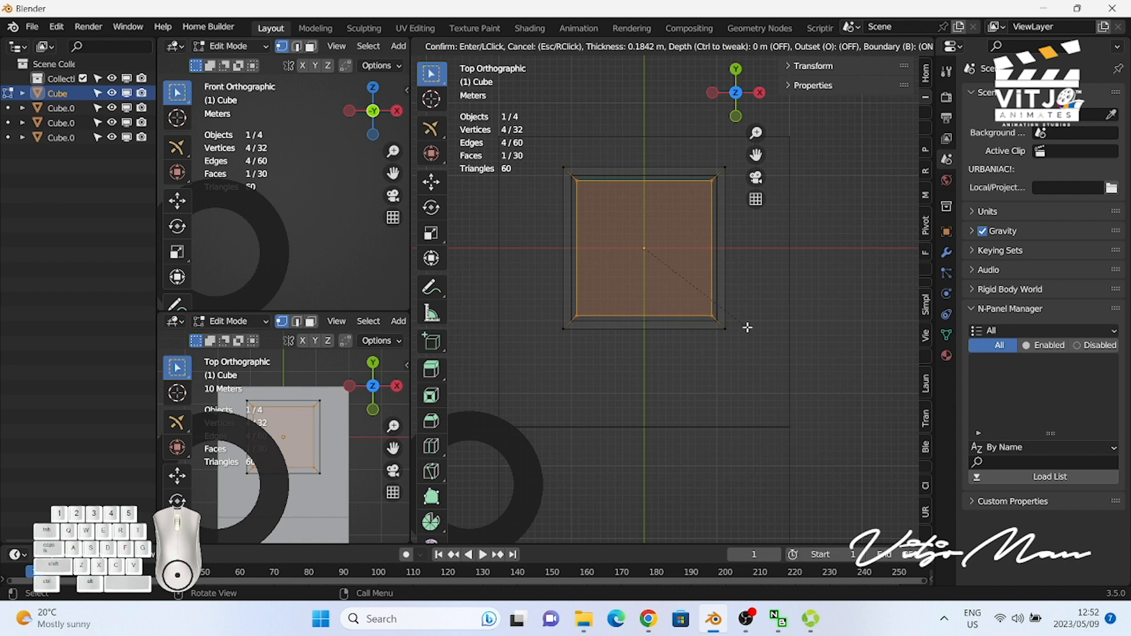
{"action": "left_click", "coordinate": [747, 328]}
Step: Extrude the inset roof face downward by about 1.5 m to leave a raised parapet around the cap
{"action": "key", "text": "KP_1"}
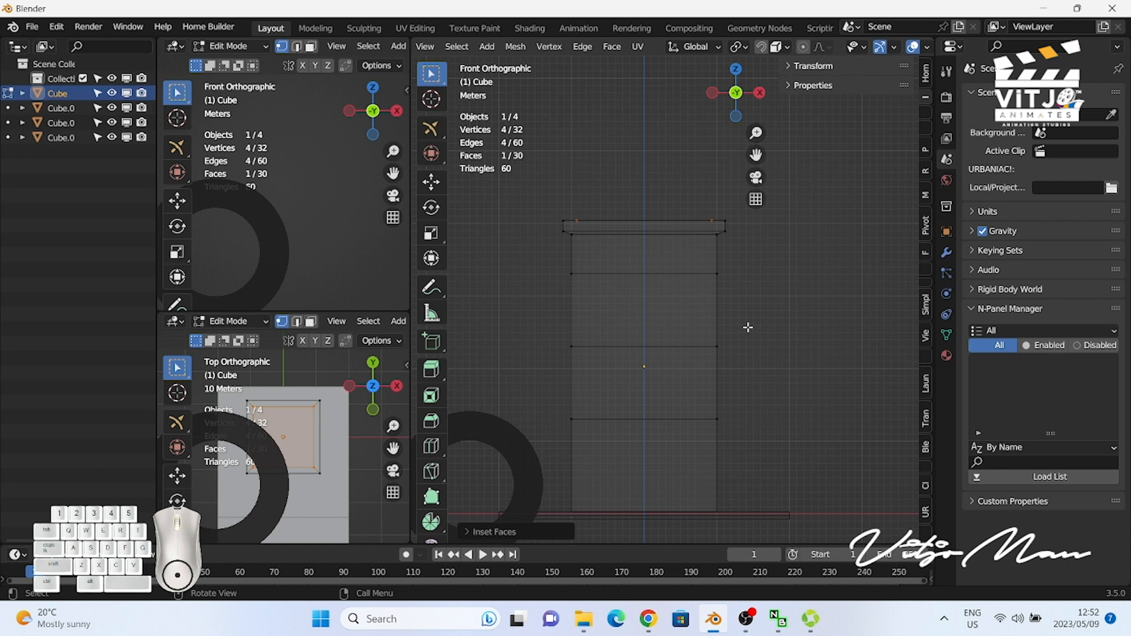
{"action": "key", "text": "e"}
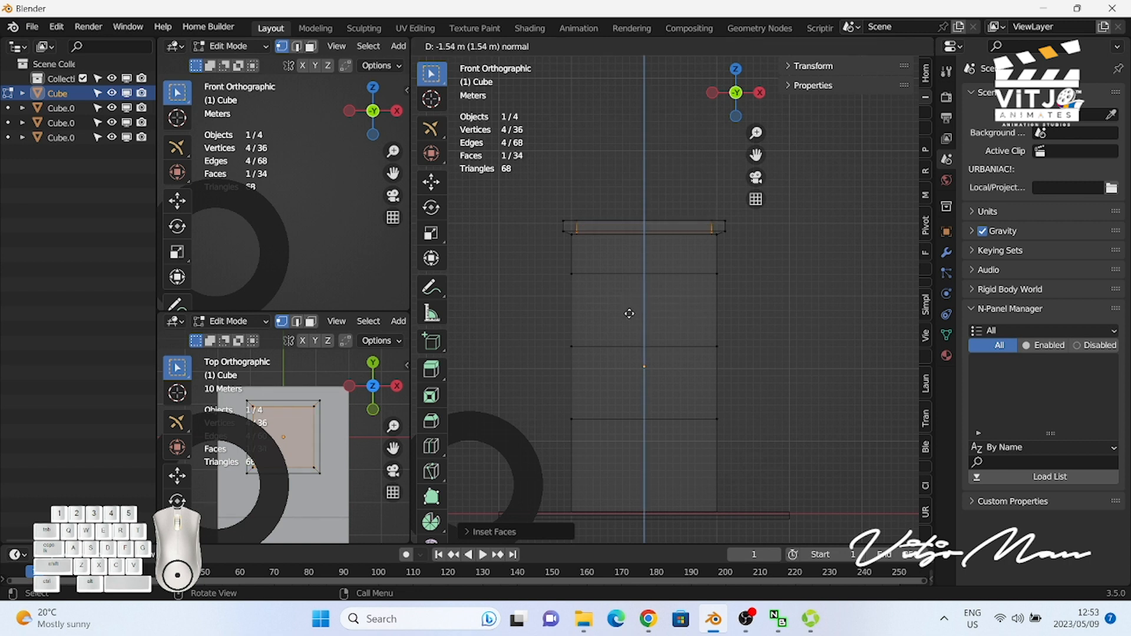
{"action": "left_click", "coordinate": [653, 316]}
Step: Add three horizontal loop cuts to the tall box's lowest storey, slid close together just below the lowest floor line
{"action": "scroll", "coordinate": [653, 316], "scroll_direction": "down", "scroll_amount": 1}
{"action": "left_click_drag", "start_coordinate": [576, 384], "coordinate": [719, 486]}
{"action": "key", "text": "ctrl+r"}
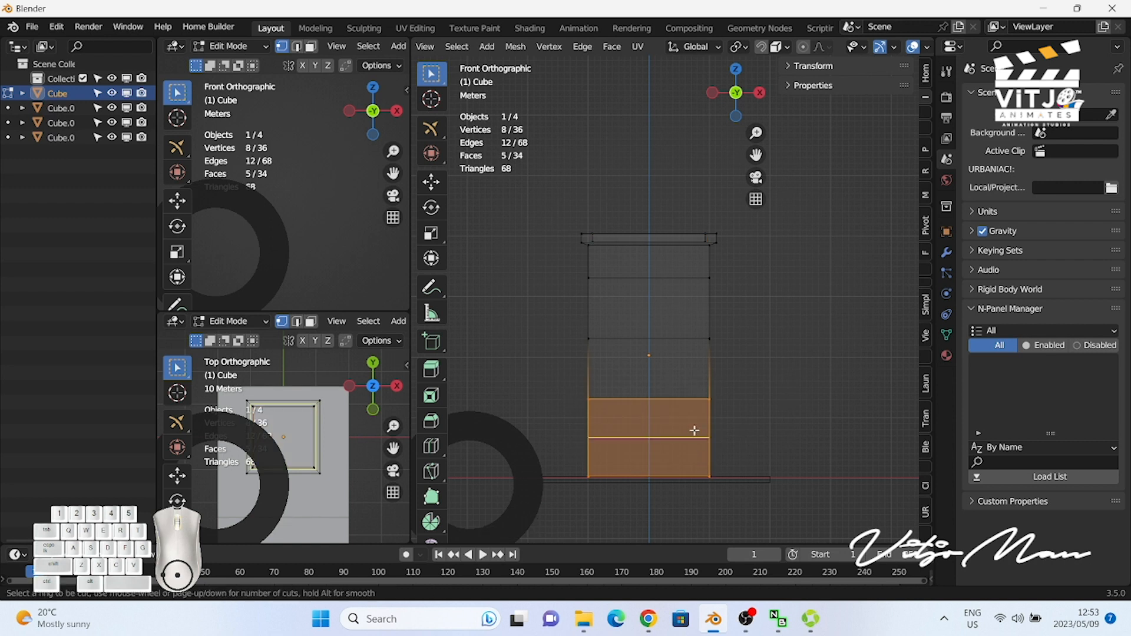
{"action": "left_click", "coordinate": [690, 429]}
{"action": "left_click", "coordinate": [694, 396]}
{"action": "key", "text": "alt+a"}
{"action": "left_click_drag", "start_coordinate": [574, 329], "coordinate": [583, 479]}
{"action": "key", "text": "ctrl+r"}
{"action": "left_click", "coordinate": [707, 382]}
{"action": "left_click", "coordinate": [714, 405]}
{"action": "key", "text": "alt+a"}
{"action": "left_click_drag", "start_coordinate": [725, 400], "coordinate": [582, 486]}
{"action": "key", "text": "ctrl+r"}
{"action": "left_click", "coordinate": [702, 425]}
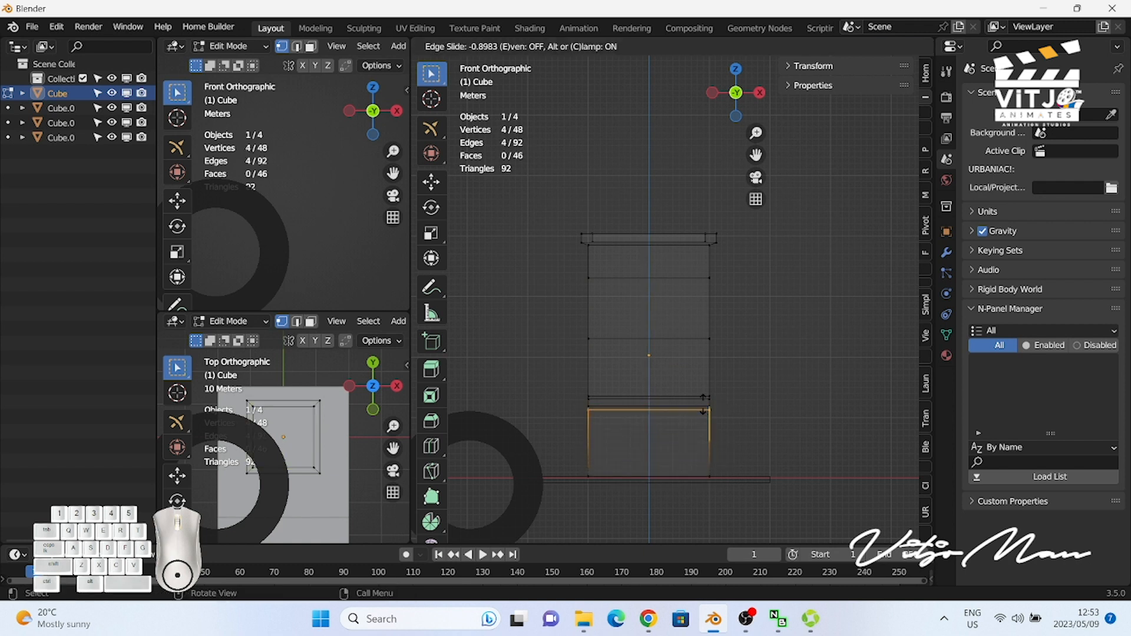
{"action": "left_click", "coordinate": [705, 396]}
Step: Select the thin band at the lowest floor line and scale it outward to form a protruding ledge
{"action": "scroll", "coordinate": [730, 423], "scroll_direction": "up", "scroll_amount": 2}
{"action": "left_click_drag", "start_coordinate": [540, 437], "coordinate": [736, 460]}
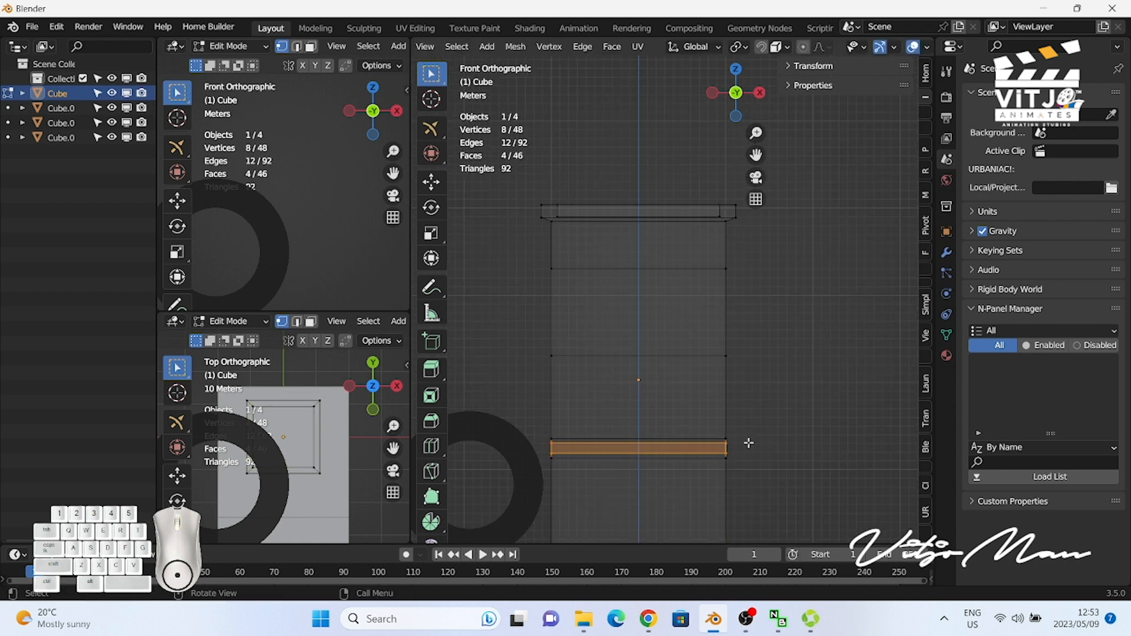
{"action": "key", "text": "s"}
{"action": "left_click", "coordinate": [758, 444]}
{"action": "key", "text": "g"}
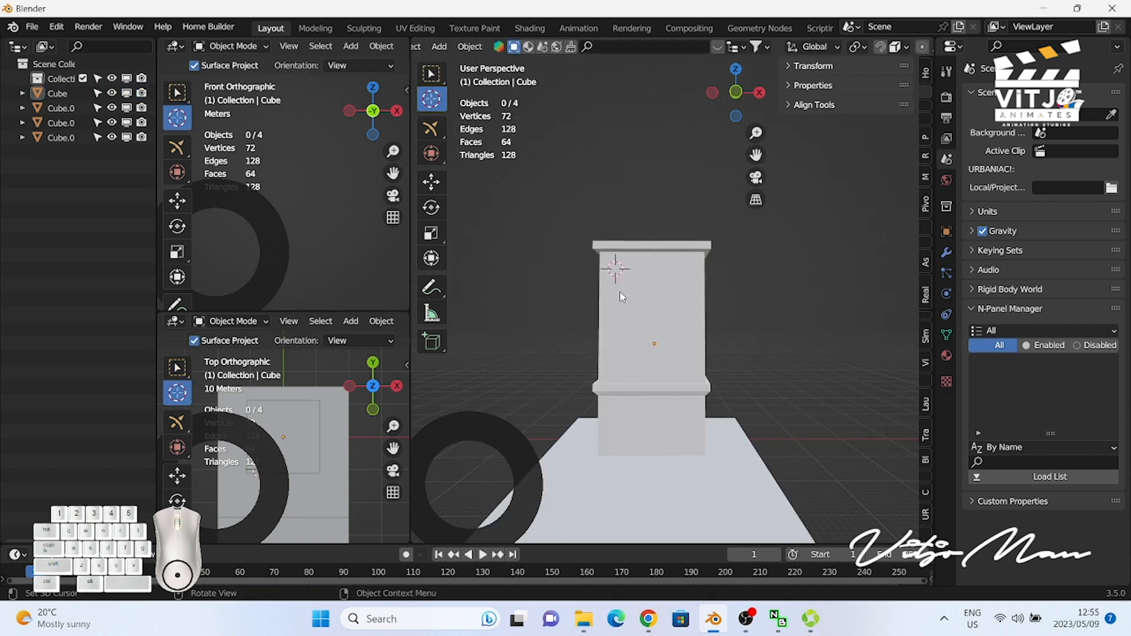
Step: Add a new cube at the 3D cursor on the upper part of the building's front wall
{"action": "key", "text": "shift+a"}
{"action": "mouse_move", "coordinate": [620, 291]}
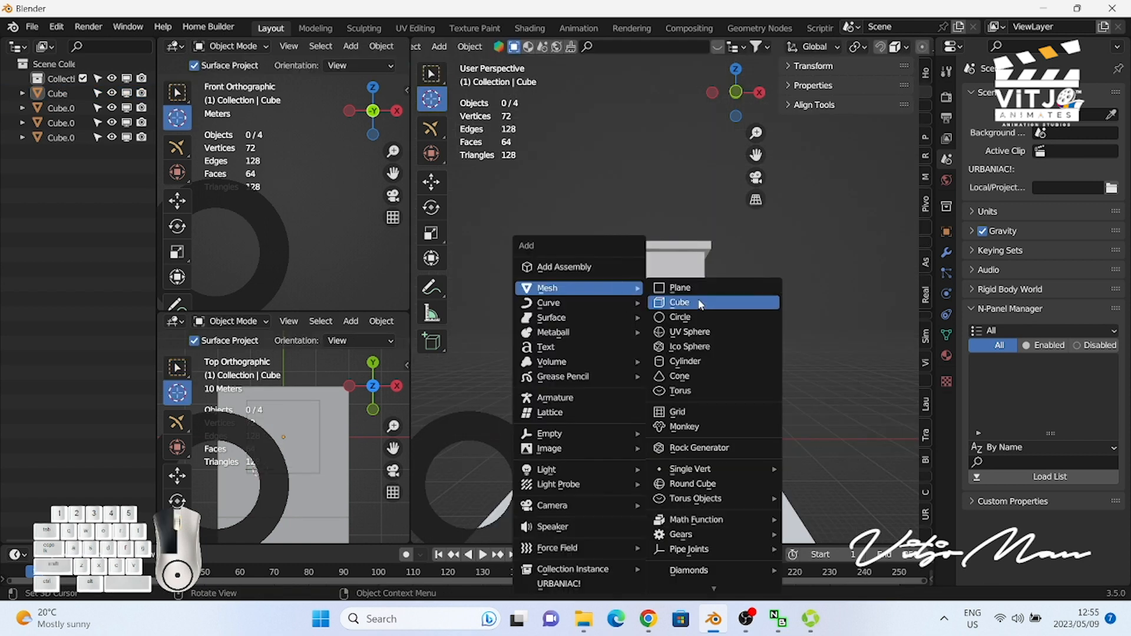
{"action": "left_click", "coordinate": [683, 302]}
{"action": "scroll", "coordinate": [677, 306], "scroll_direction": "up", "scroll_amount": 7}
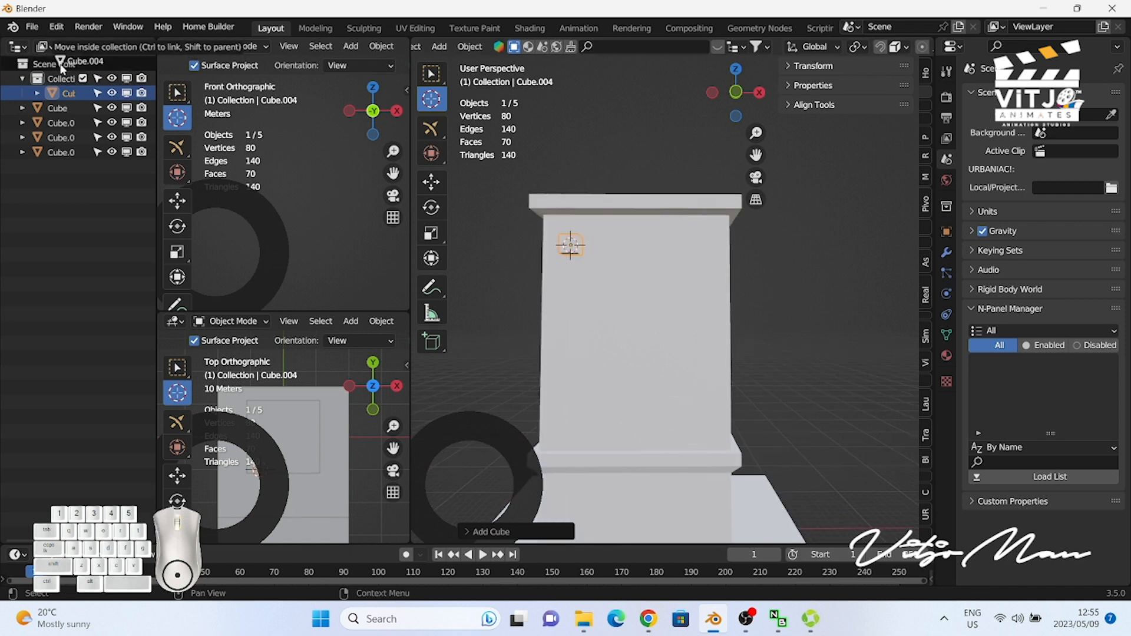
Step: In Edit Mode, move the new cube along Y away from the front wall and rescale it along Y
{"action": "key", "text": "Tab"}
{"action": "scroll", "coordinate": [712, 140], "scroll_direction": "down", "scroll_amount": 2}
{"action": "key", "text": "KP_3"}
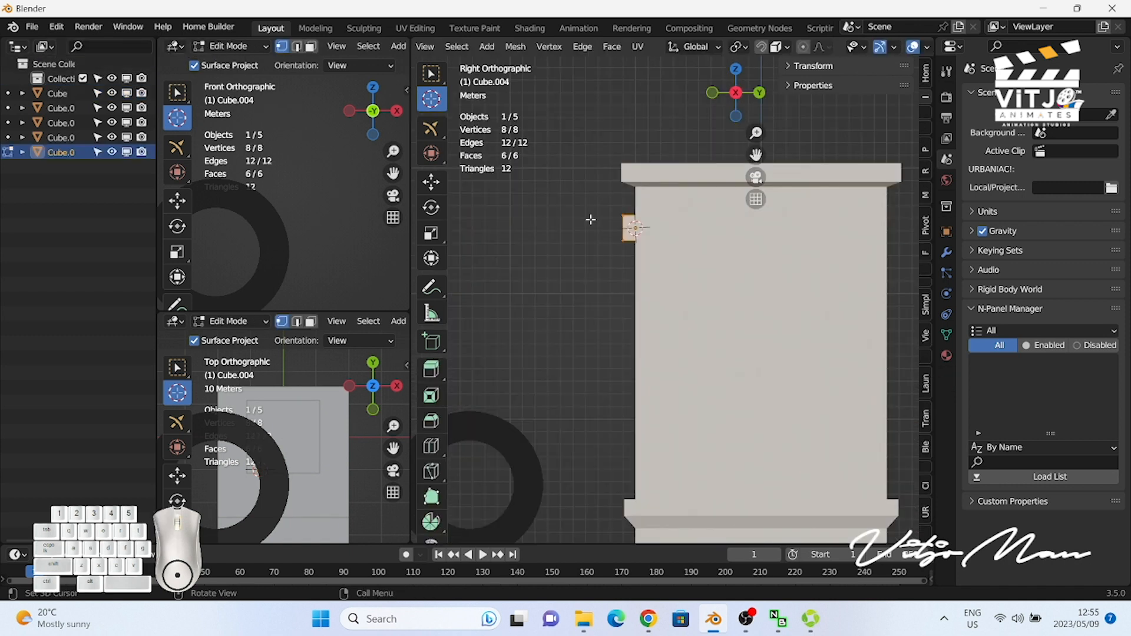
{"action": "key", "text": "g"}
{"action": "key", "text": "y"}
{"action": "left_click", "coordinate": [581, 222]}
{"action": "key", "text": "s"}
{"action": "key", "text": "y"}
{"action": "left_click", "coordinate": [611, 229]}
Step: Narrow the cube along X to about 0.23, stretch it along Z and lower it to form a slim vertical bar
{"action": "key", "text": "KP_1"}
{"action": "key", "text": "s"}
{"action": "key", "text": "x"}
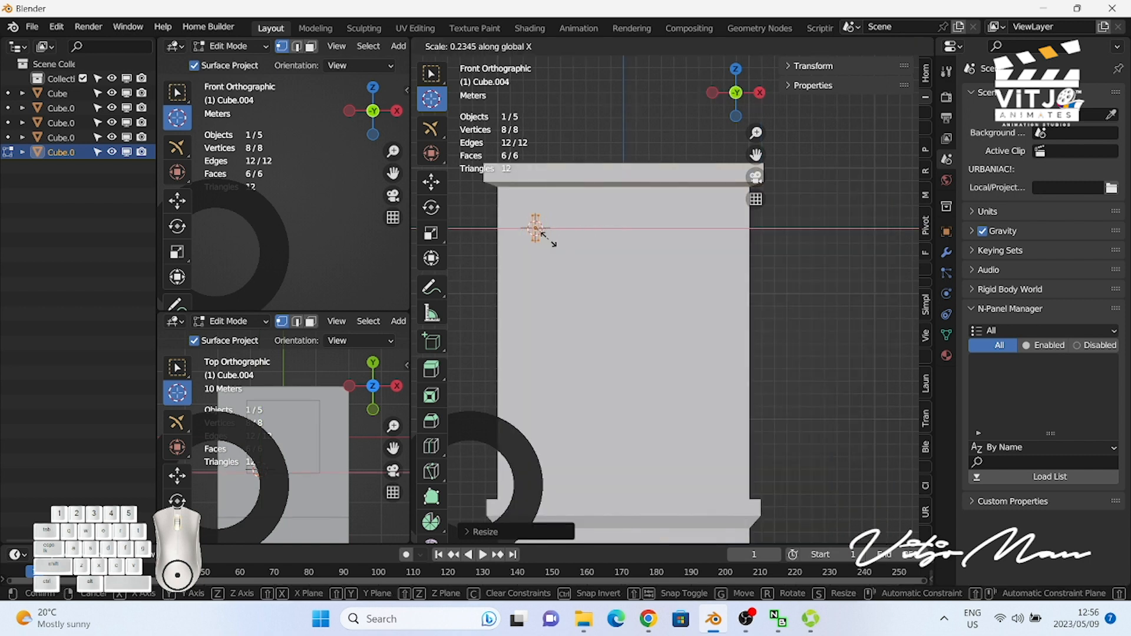
{"action": "left_click", "coordinate": [548, 240]}
{"action": "key", "text": "s"}
{"action": "key", "text": "z"}
{"action": "left_click", "coordinate": [543, 286]}
{"action": "key", "text": "g"}
{"action": "key", "text": "z"}
{"action": "left_click", "coordinate": [536, 328]}
Step: Duplicate the vertical bar sideways as a second upright and make another copy rotated by 90°
{"action": "key", "text": "shift+d"}
{"action": "left_click", "coordinate": [603, 318]}
{"action": "key", "text": "shift+d"}
{"action": "key", "text": "r"}
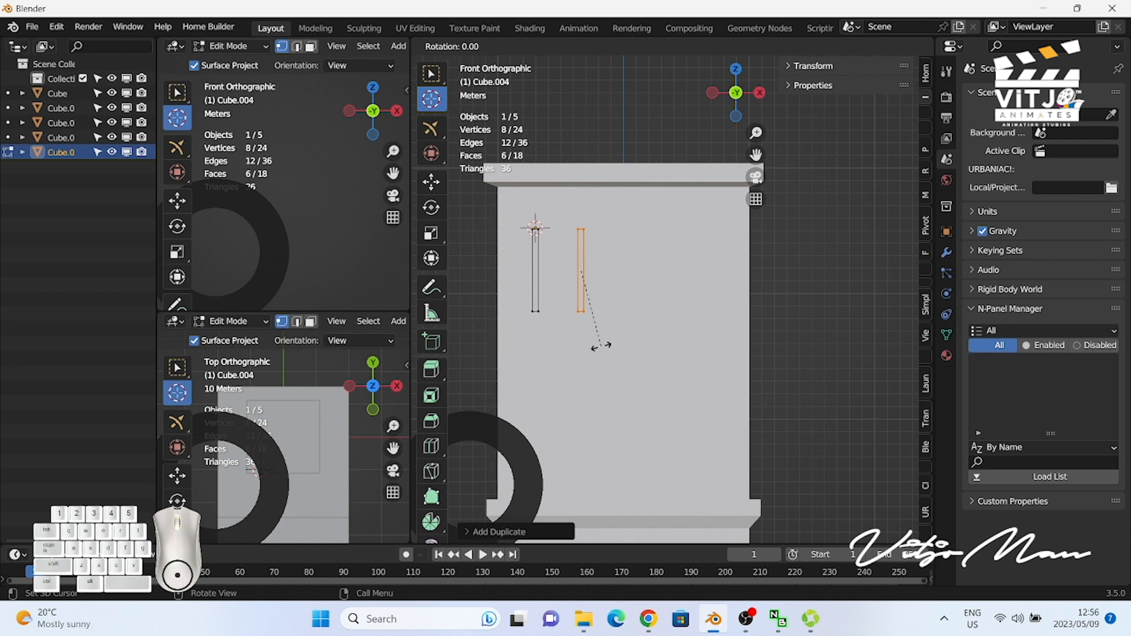
{"action": "type", "text": "90"}
{"action": "key", "text": "Return"}
Step: Raise the rotated bar to the upper ends of the uprights and adjust its X scale and position to span them
{"action": "key", "text": "g"}
{"action": "key", "text": "z"}
{"action": "left_click", "coordinate": [608, 308]}
{"action": "key", "text": "s"}
{"action": "key", "text": "x"}
{"action": "left_click", "coordinate": [578, 293]}
{"action": "key", "text": "g"}
{"action": "key", "text": "x"}
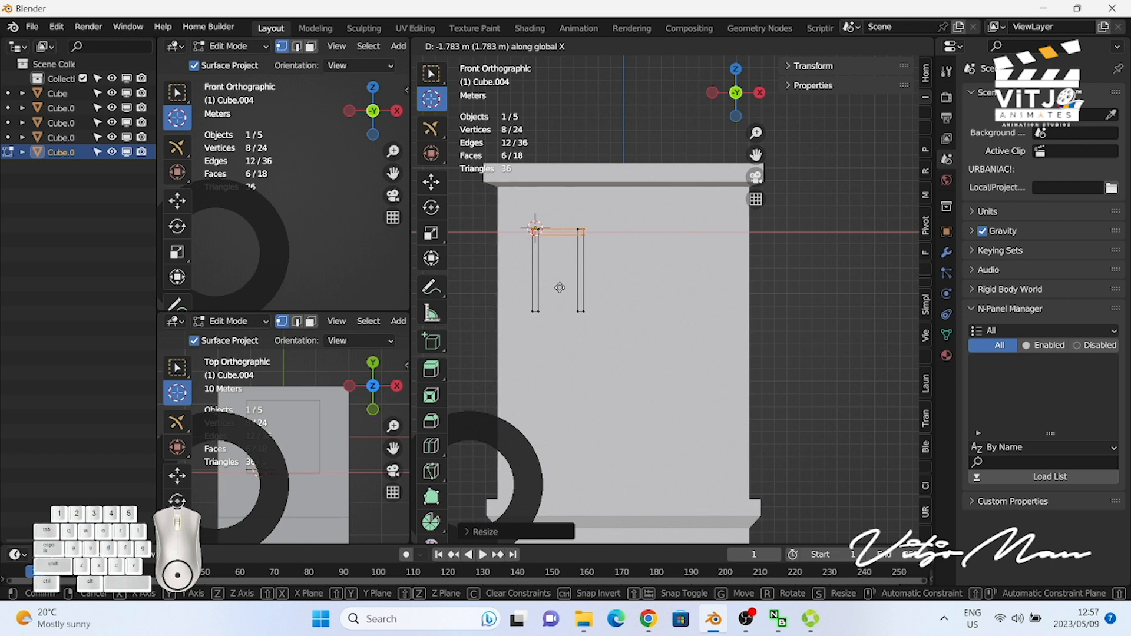
{"action": "left_click", "coordinate": [560, 287]}
Step: Duplicate the horizontal bar along Z down to the lower ends of the uprights to close the window frame
{"action": "scroll", "coordinate": [563, 265], "scroll_direction": "up", "scroll_amount": 4}
{"action": "middle_click_drag", "start_coordinate": [566, 243], "coordinate": [715, 273], "text": "shift"}
{"action": "left_click", "coordinate": [537, 268]}
{"action": "key", "text": "w"}
{"action": "scroll", "coordinate": [554, 247], "scroll_direction": "down", "scroll_amount": 1}
{"action": "key", "text": "shift+d"}
{"action": "key", "text": "z"}
{"action": "left_click", "coordinate": [576, 352]}
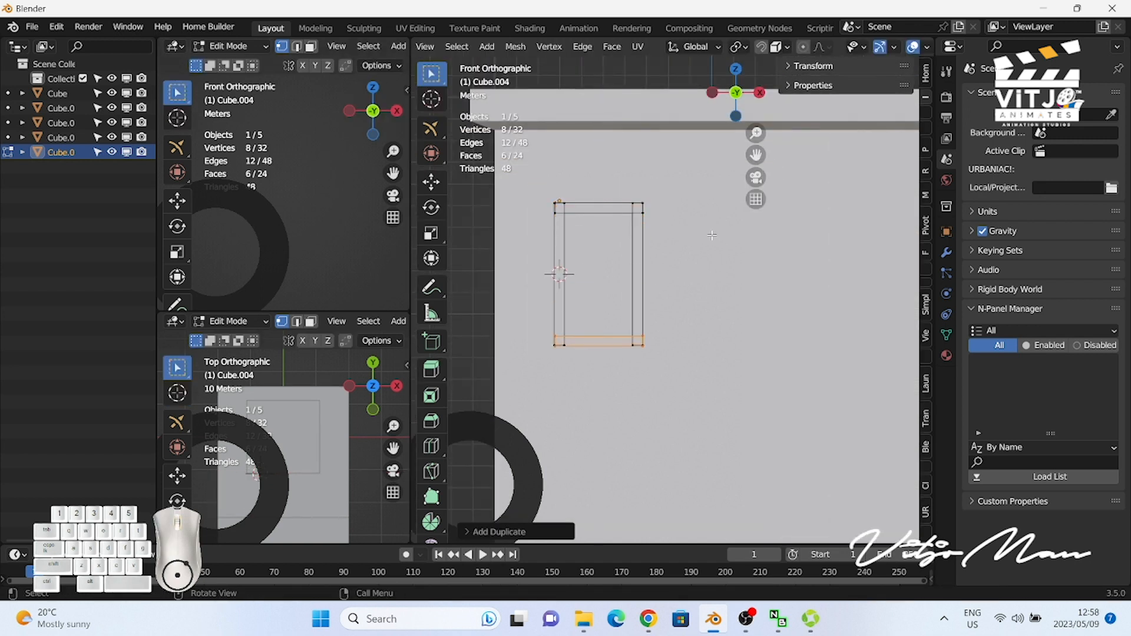
Step: Place the 3D cursor beside the window frame in Object Mode and stretch the frame along Z by about 1.3
{"action": "key", "text": "Tab"}
{"action": "right_click", "coordinate": [656, 189], "text": "shift"}
{"action": "scroll", "coordinate": [638, 260], "scroll_direction": "down", "scroll_amount": 2}
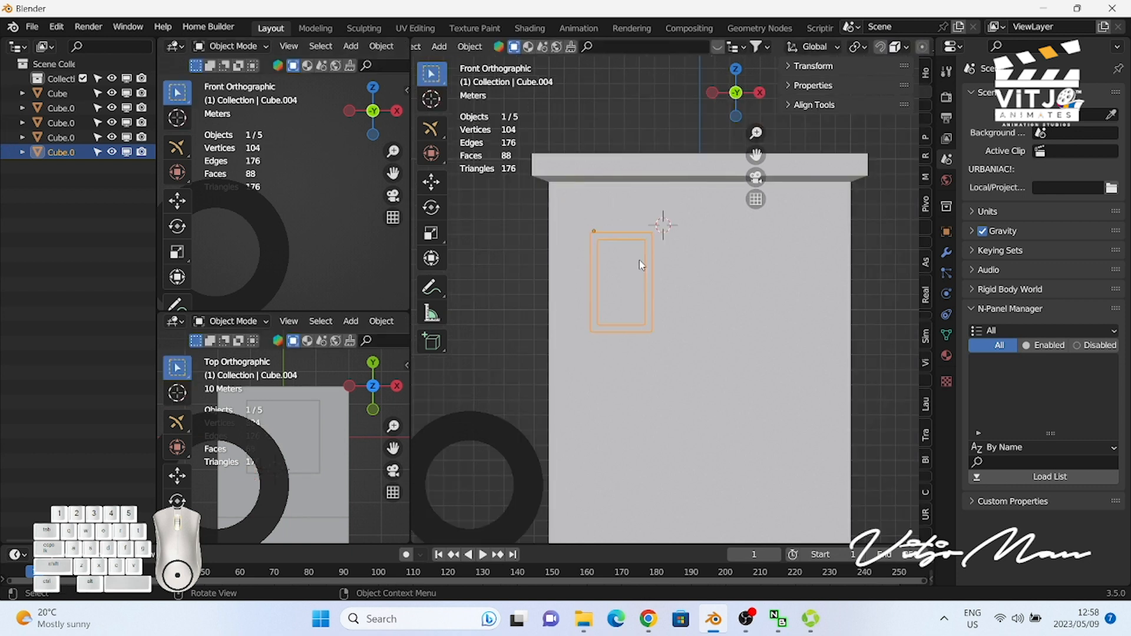
{"action": "key", "text": "s"}
{"action": "key", "text": "z"}
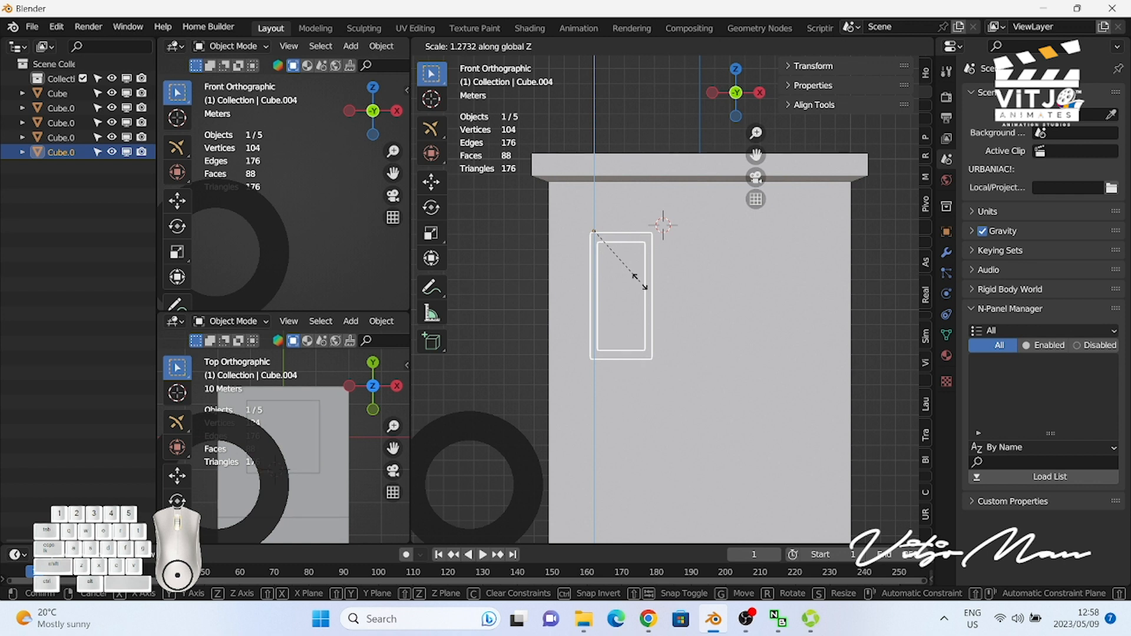
{"action": "left_click", "coordinate": [642, 289]}
{"action": "scroll", "coordinate": [642, 289], "scroll_direction": "down", "scroll_amount": 2}
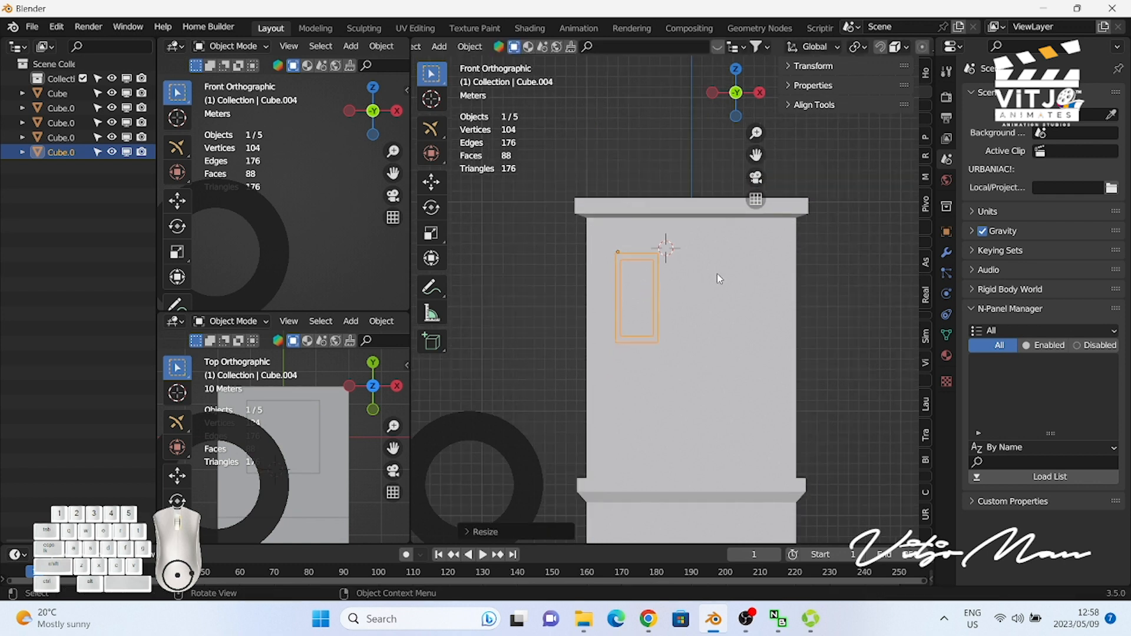
{"action": "scroll", "coordinate": [678, 322], "scroll_direction": "up", "scroll_amount": 2}
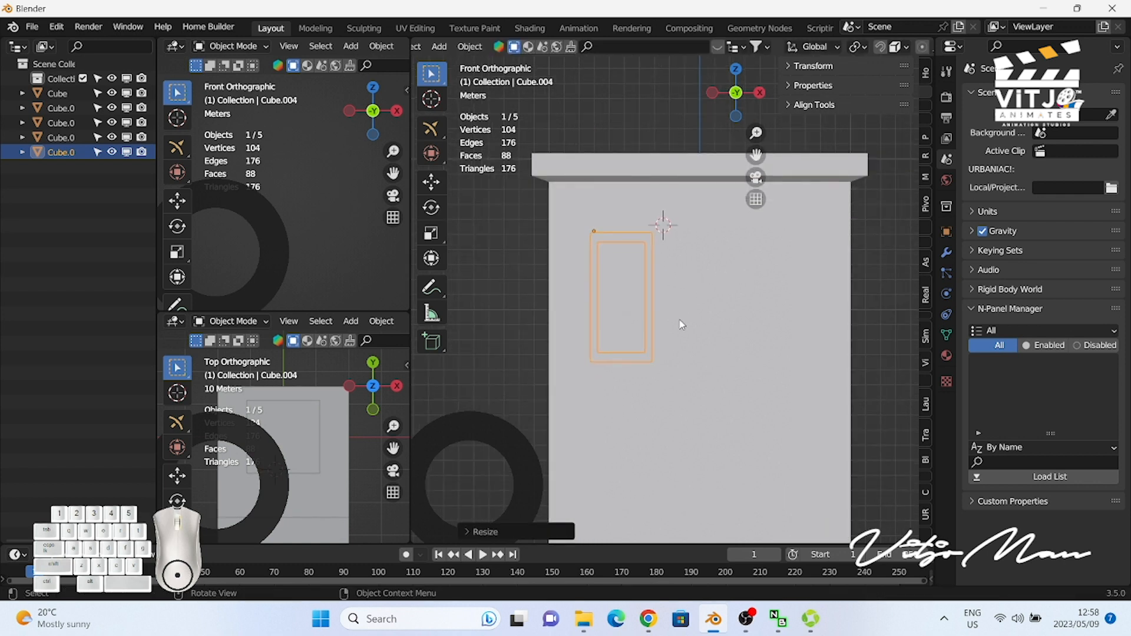
Step: Add another cube at the 3D cursor beside the window frame and display the viewport in wireframe
{"action": "key", "text": "alt+a"}
{"action": "key", "text": "shift+a"}
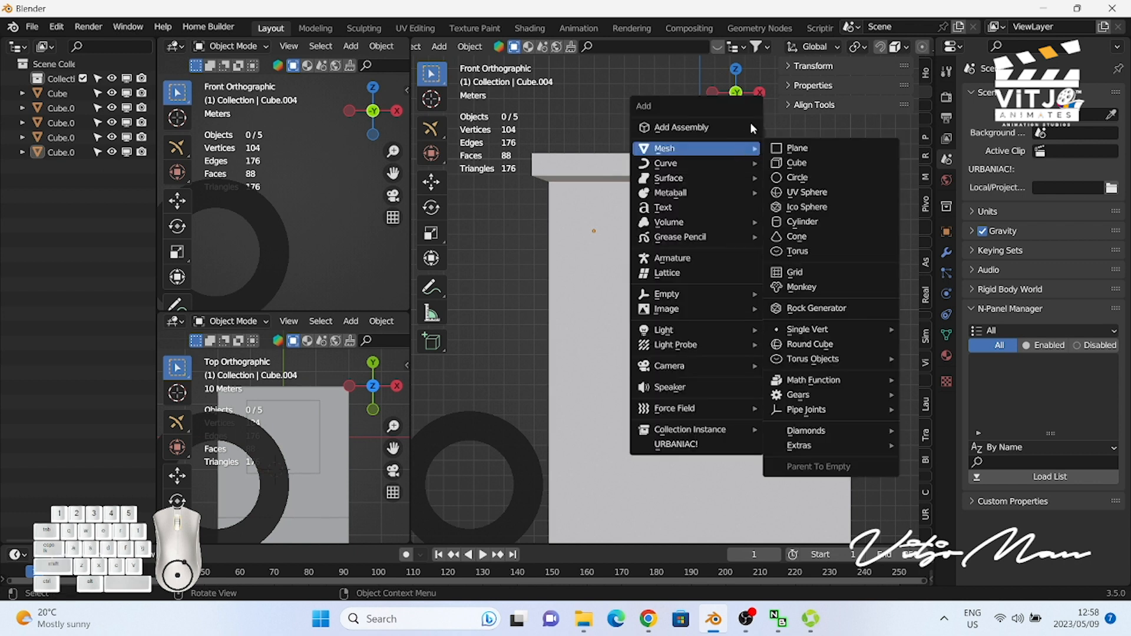
{"action": "mouse_move", "coordinate": [751, 148]}
{"action": "left_click", "coordinate": [814, 163]}
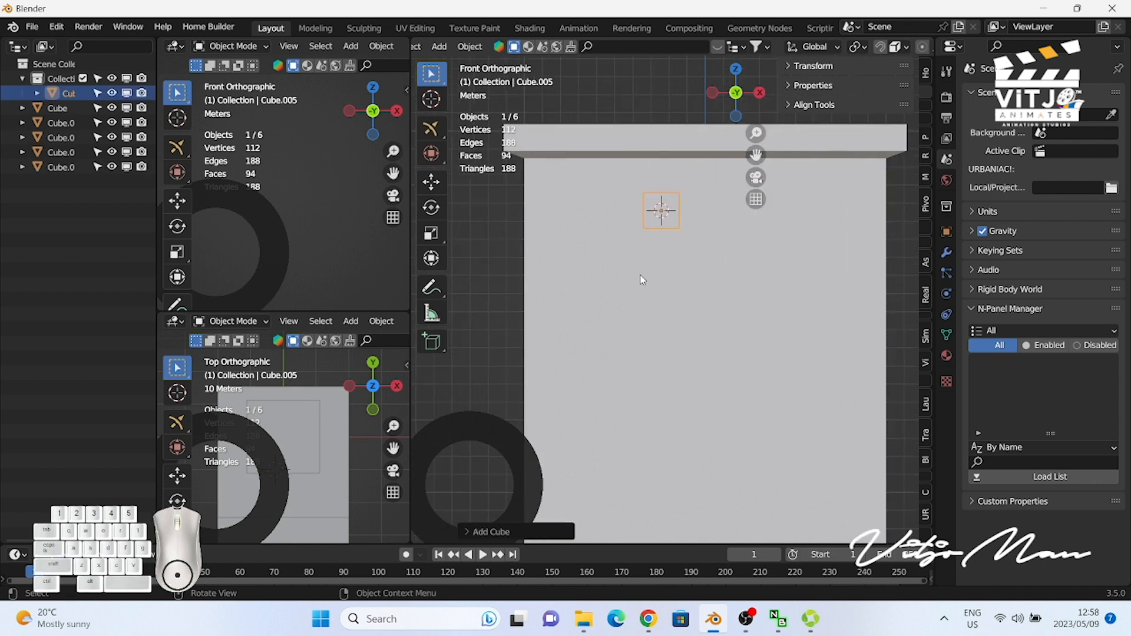
{"action": "key", "text": "z"}
{"action": "left_click", "coordinate": [539, 277]}
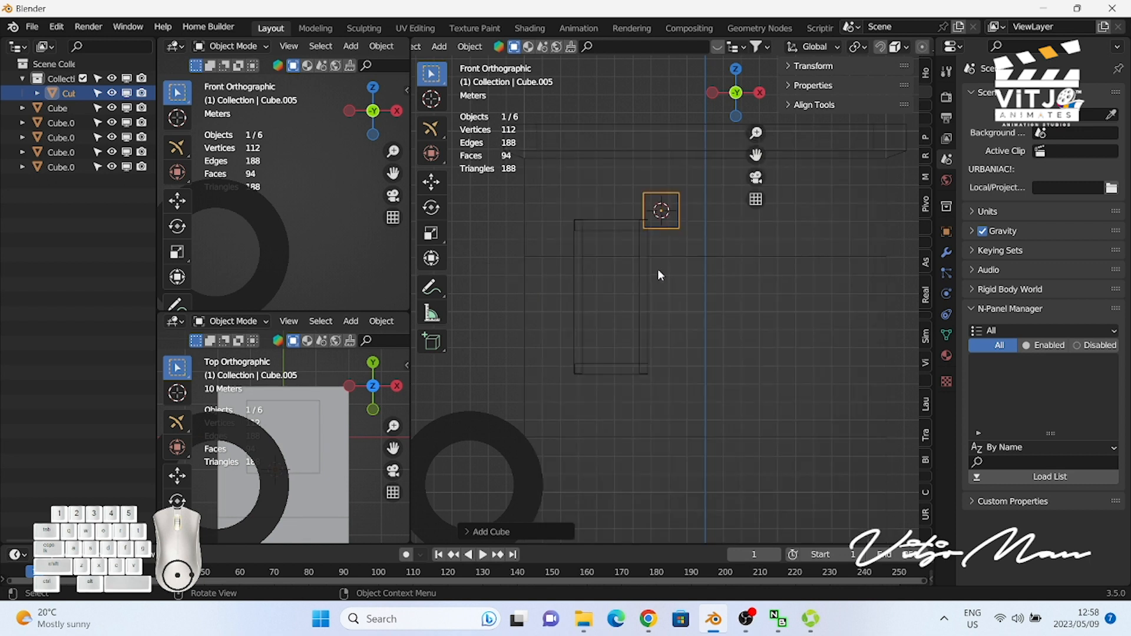
Step: Flatten the new cube along Z and widen it along X into a thin horizontal bar
{"action": "key", "text": "s"}
{"action": "key", "text": "z"}
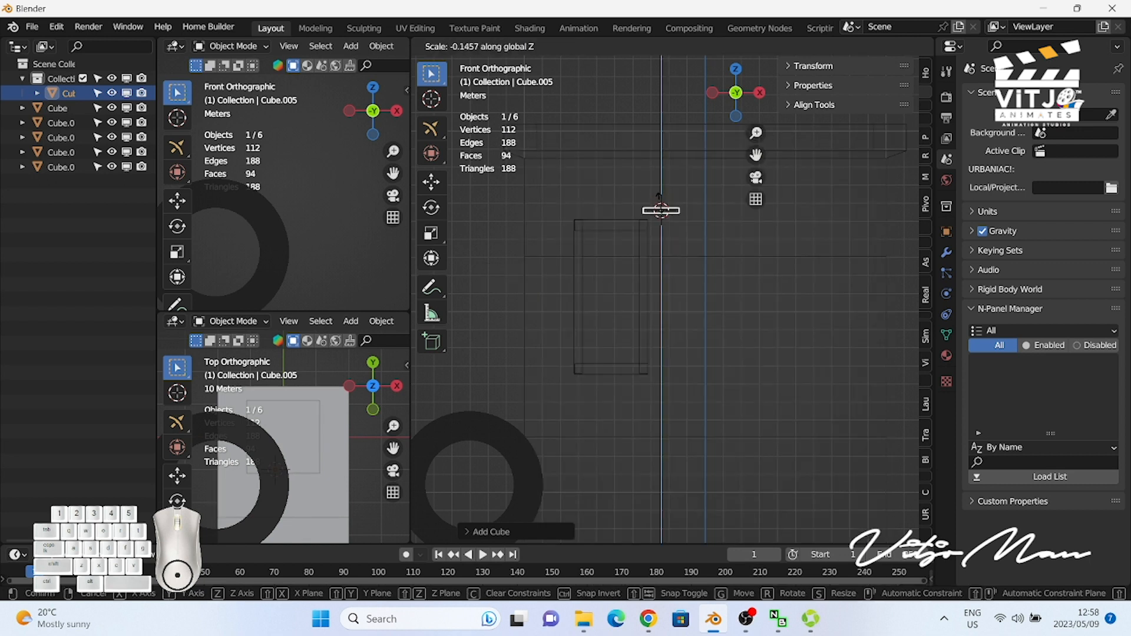
{"action": "left_click", "coordinate": [685, 222]}
{"action": "key", "text": "s"}
{"action": "key", "text": "x"}
Step: Move the thin bar down and sideways so it crosses the upper part of the window frame
{"action": "key", "text": "g"}
{"action": "key", "text": "z"}
{"action": "left_click", "coordinate": [698, 266]}
{"action": "key", "text": "g"}
{"action": "key", "text": "x"}
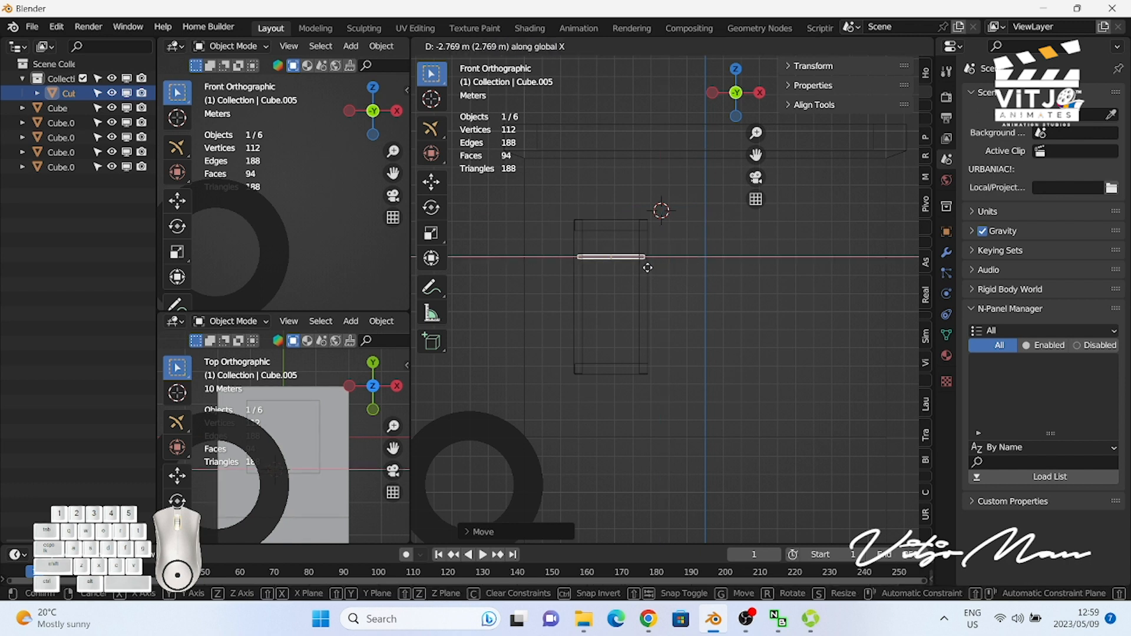
{"action": "left_click", "coordinate": [647, 268]}
Step: Duplicate the crossbar along Z twice to place a middle and a lower bar in the window frame
{"action": "key", "text": "shift+d"}
{"action": "key", "text": "z"}
{"action": "left_click", "coordinate": [652, 298]}
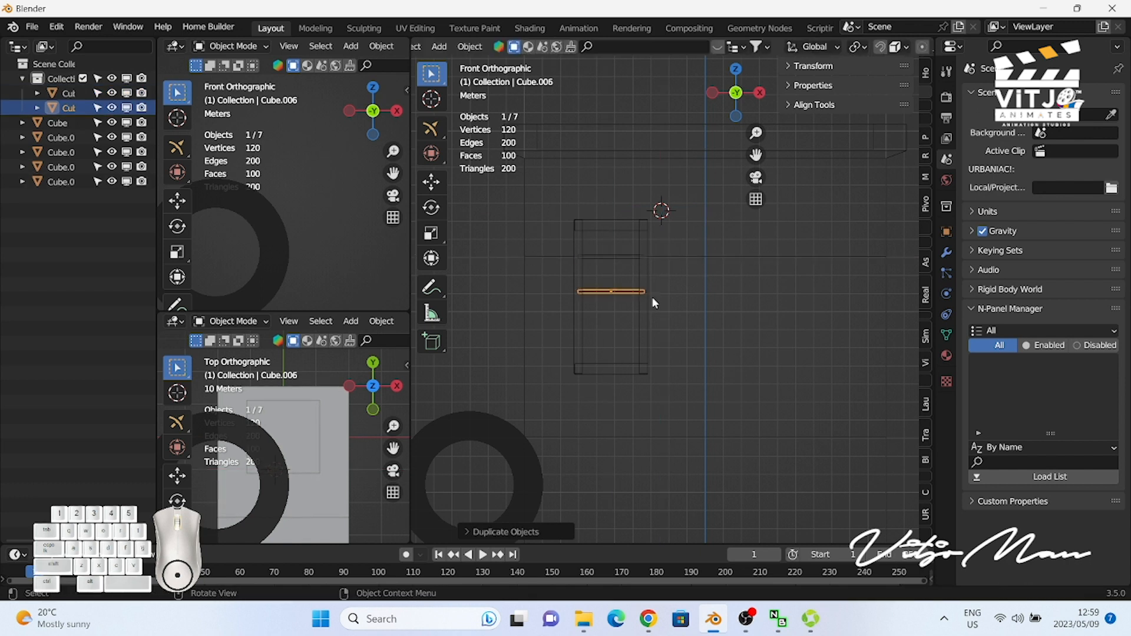
{"action": "key", "text": "shift+d"}
{"action": "key", "text": "z"}
{"action": "left_click", "coordinate": [610, 327]}
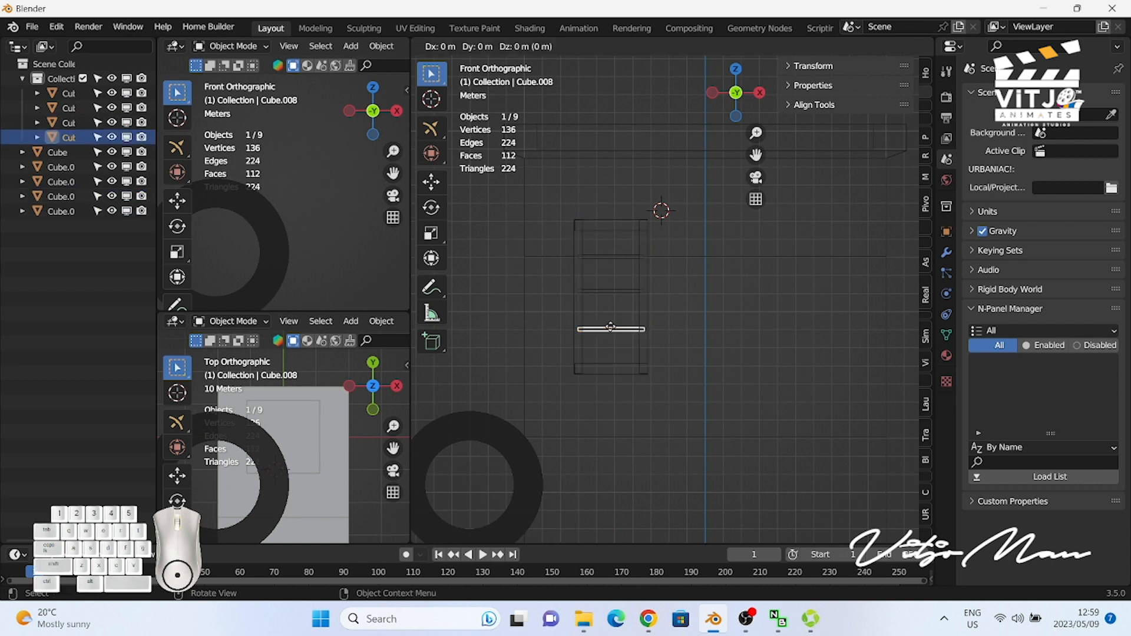
Step: Duplicate the lower crossbar, rotate it 90° about Y, centre it vertically and scale it along Z to span the frame's height
{"action": "type", "text": "ry90"}
{"action": "key", "text": "Return"}
{"action": "key", "text": "s"}
{"action": "key", "text": "z"}
{"action": "left_click", "coordinate": [614, 324]}
{"action": "key", "text": "g"}
{"action": "key", "text": "z"}
{"action": "left_click", "coordinate": [619, 294]}
{"action": "key", "text": "s"}
{"action": "key", "text": "z"}
{"action": "left_click", "coordinate": [693, 296]}
Step: Select the vertical bar and all three crossbars and join them into one object
{"action": "key", "text": "KP_3"}
{"action": "key", "text": "KP_1"}
{"action": "left_click", "coordinate": [626, 257], "text": "shift"}
{"action": "left_click", "coordinate": [628, 291], "text": "shift"}
{"action": "left_click", "coordinate": [625, 328], "text": "shift"}
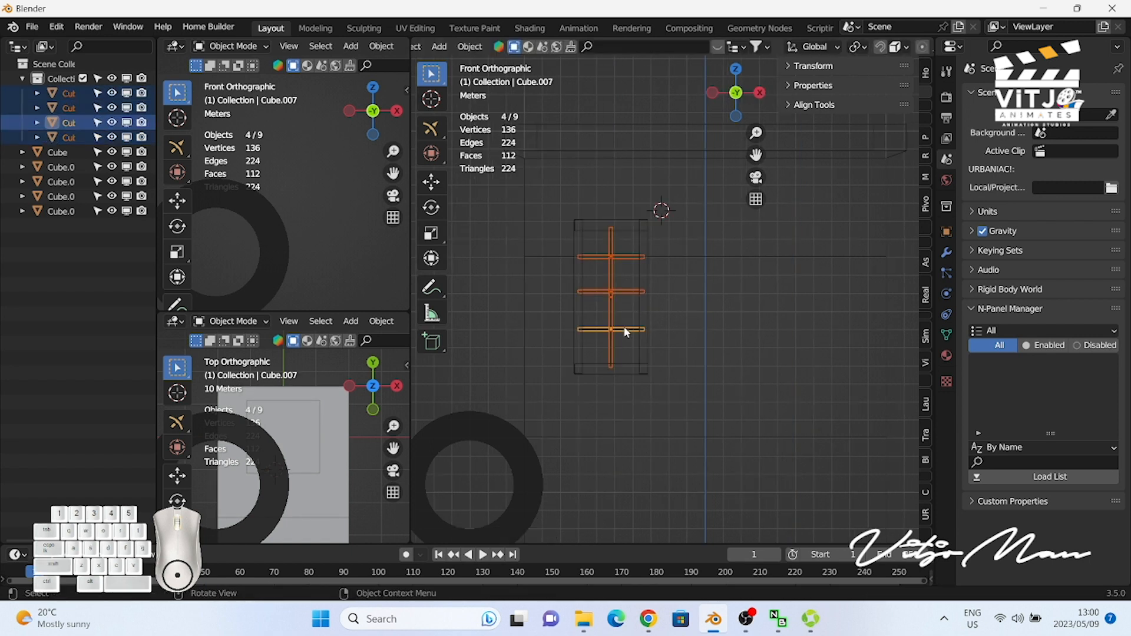
{"action": "key", "text": "ctrl+j"}
Step: Thin the joined window bars along Y and move them along Y relative to the window frame
{"action": "key", "text": "KP_3"}
{"action": "key", "text": "s"}
{"action": "key", "text": "y"}
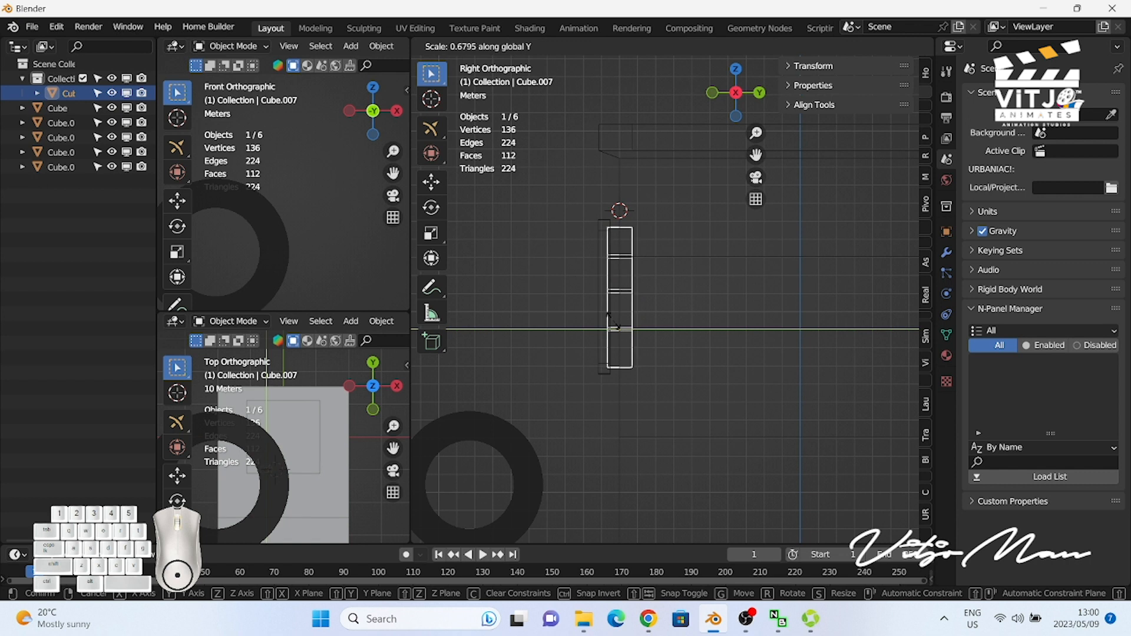
{"action": "left_click", "coordinate": [621, 325]}
{"action": "key", "text": "g"}
{"action": "key", "text": "y"}
{"action": "left_click", "coordinate": [651, 310]}
Step: Add a plane at the 3D cursor and rotate it 90° about X to stand upright
{"action": "key", "text": "KP_1"}
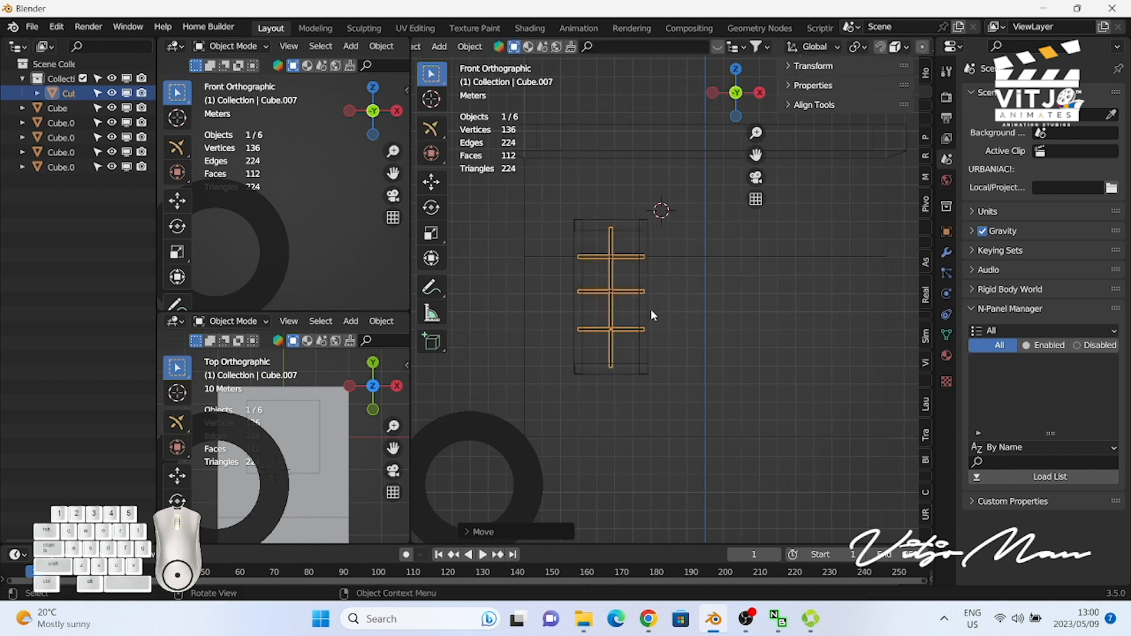
{"action": "left_click", "coordinate": [678, 378]}
{"action": "key", "text": "shift+a"}
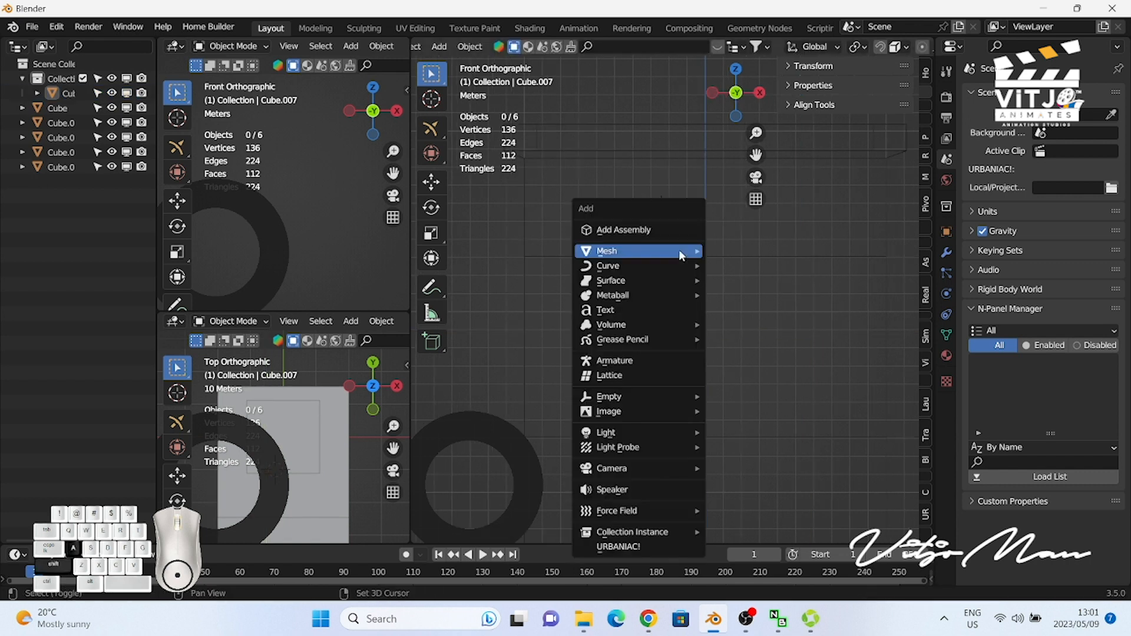
{"action": "left_click", "coordinate": [718, 250]}
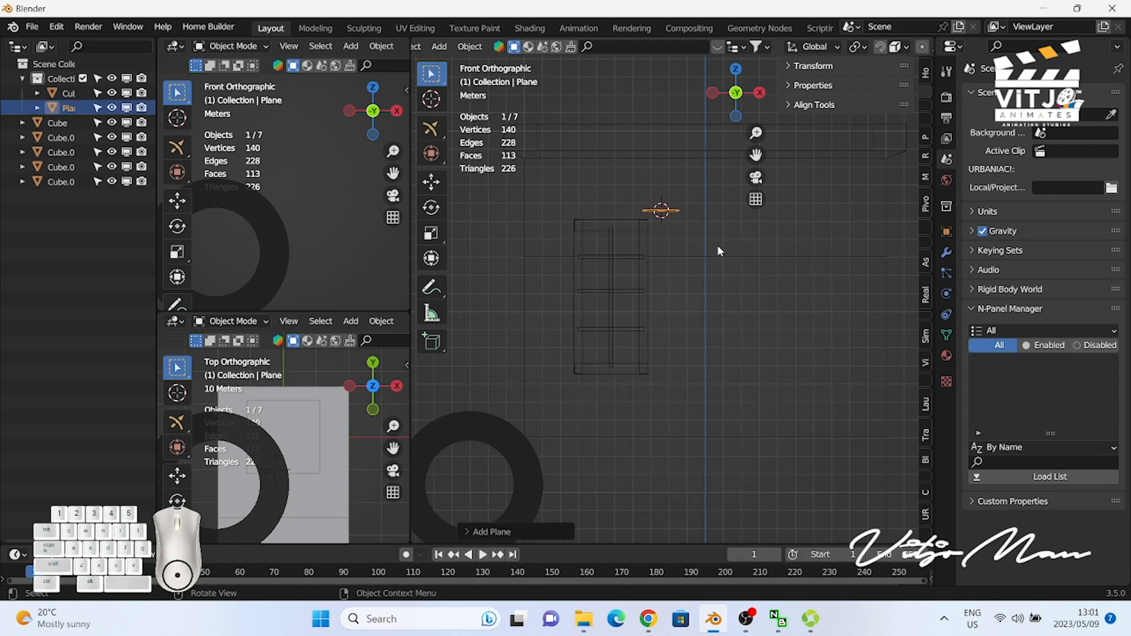
{"action": "key", "text": "r"}
{"action": "key", "text": "x"}
{"action": "key", "text": "9"}
{"action": "key", "text": "0"}
{"action": "key", "text": "Return"}
Step: Move the upright plane along Z and X to the centre of the window frame
{"action": "key", "text": "g"}
{"action": "key", "text": "z"}
{"action": "left_click", "coordinate": [709, 284]}
{"action": "key", "text": "g"}
{"action": "key", "text": "x"}
{"action": "key", "text": "z"}
{"action": "left_click", "coordinate": [656, 333]}
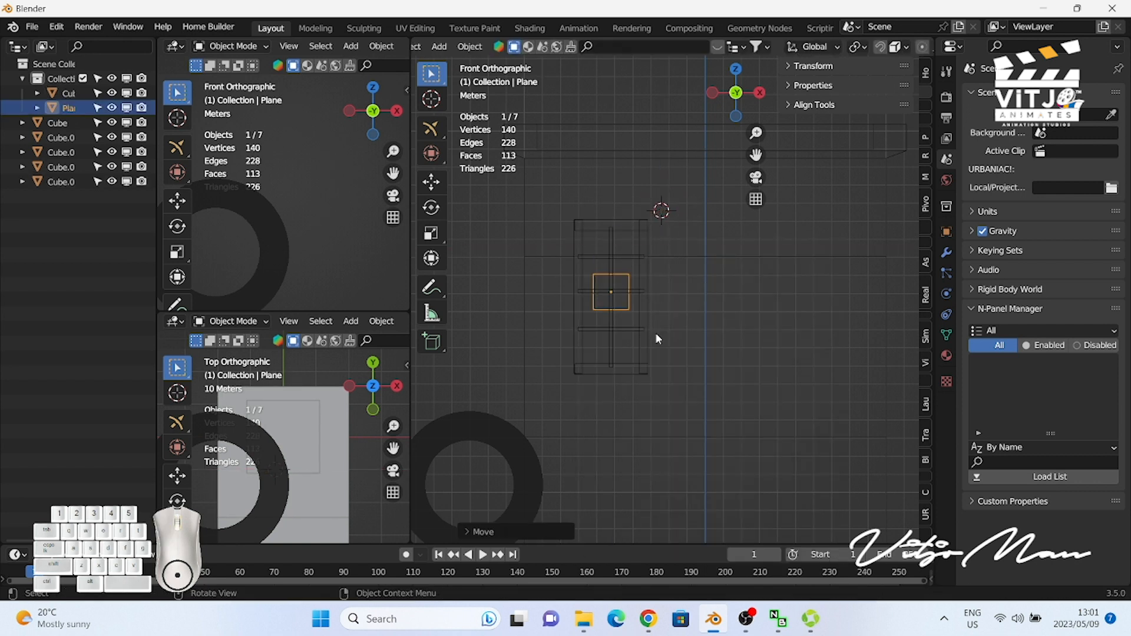
Step: Stretch the upright plane along Z to match the height of the window opening
{"action": "key", "text": "s"}
{"action": "key", "text": "z"}
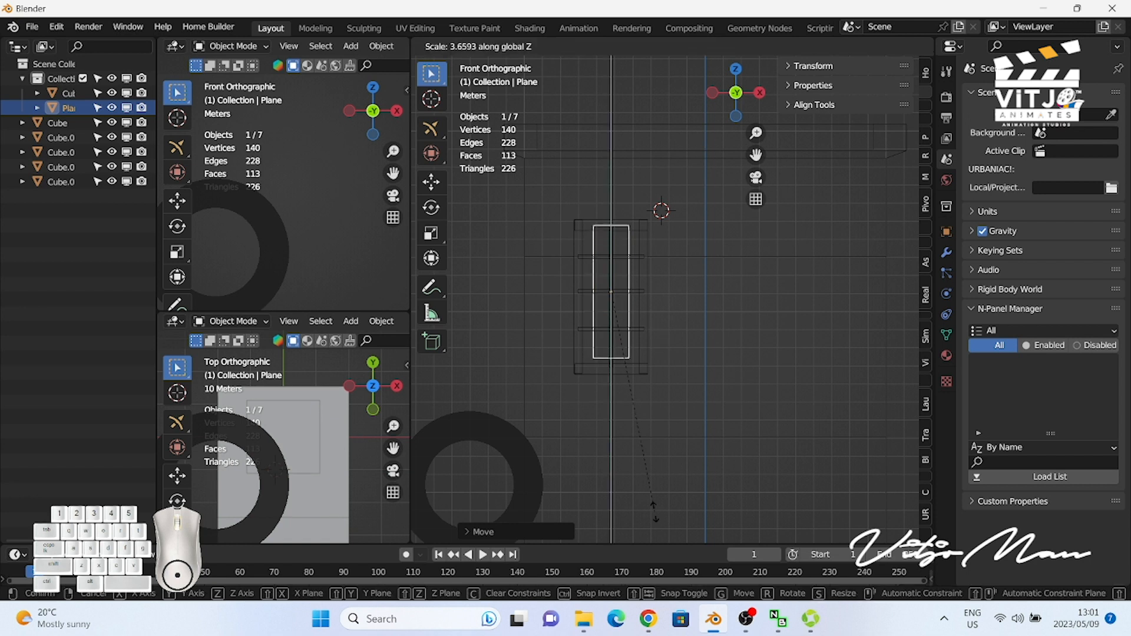
{"action": "left_click", "coordinate": [656, 514]}
{"action": "key", "text": "s"}
{"action": "key", "text": "z"}
{"action": "left_click", "coordinate": [521, 412]}
{"action": "key", "text": "g"}
{"action": "key", "text": "s"}
{"action": "key", "text": "z"}
{"action": "left_click", "coordinate": [601, 377]}
Step: Widen the glass pane along X to fill the frame and move it along X and Y into the window
{"action": "key", "text": "s"}
{"action": "key", "text": "x"}
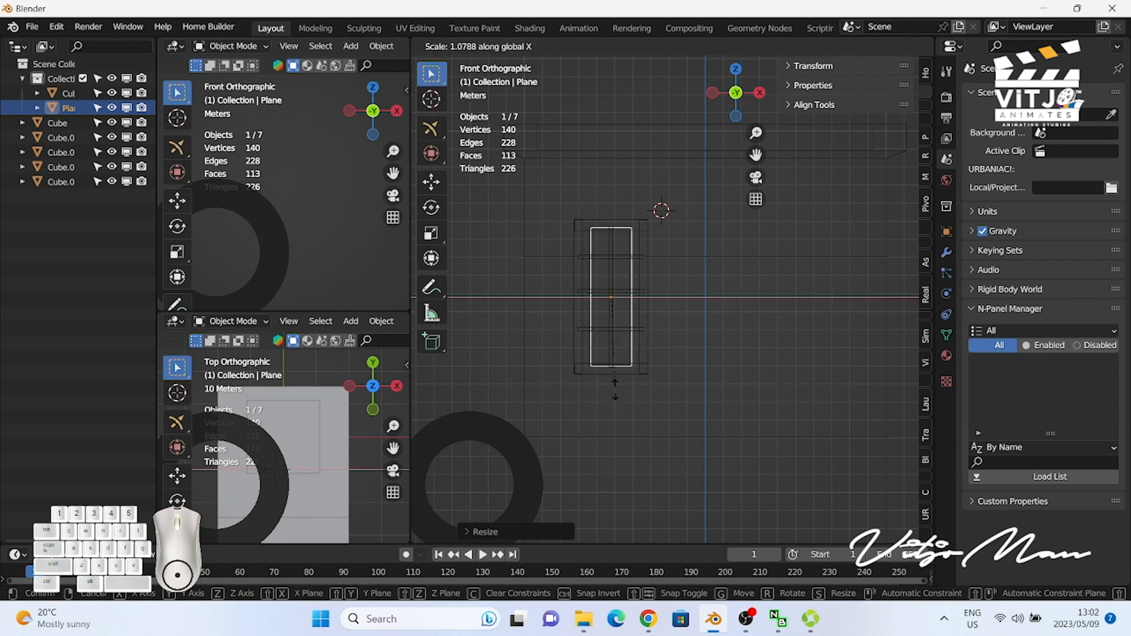
{"action": "left_click", "coordinate": [624, 335]}
{"action": "key", "text": "g"}
{"action": "key", "text": "x"}
{"action": "left_click", "coordinate": [623, 338]}
{"action": "key", "text": "KP_3"}
{"action": "key", "text": "g"}
{"action": "key", "text": "y"}
{"action": "left_click", "coordinate": [779, 310]}
Step: Select the window's frame, bars and glass pane and duplicate them along X to the other side of the facade
{"action": "left_click", "coordinate": [712, 93]}
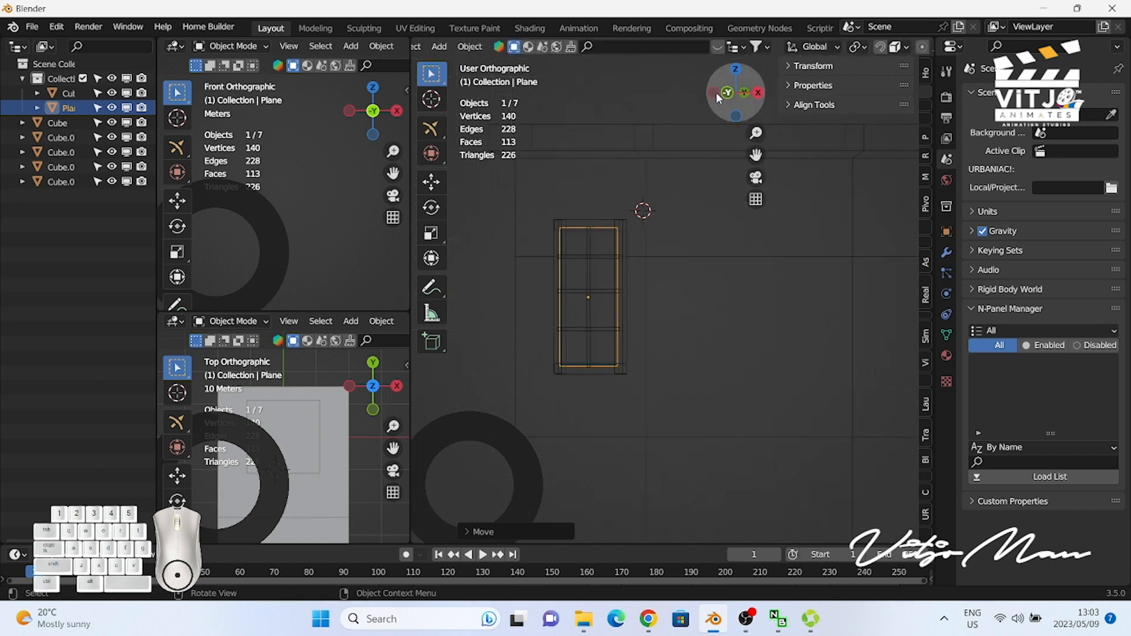
{"action": "left_click", "coordinate": [648, 243]}
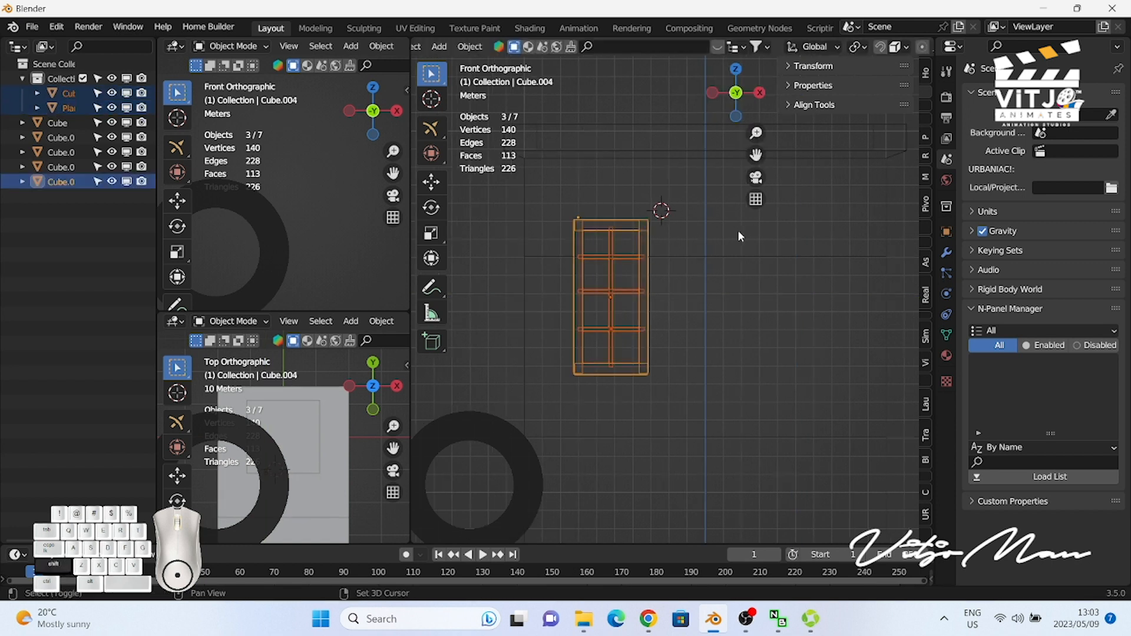
{"action": "key", "text": "shift+d"}
{"action": "key", "text": "x"}
{"action": "left_click", "coordinate": [927, 259]}
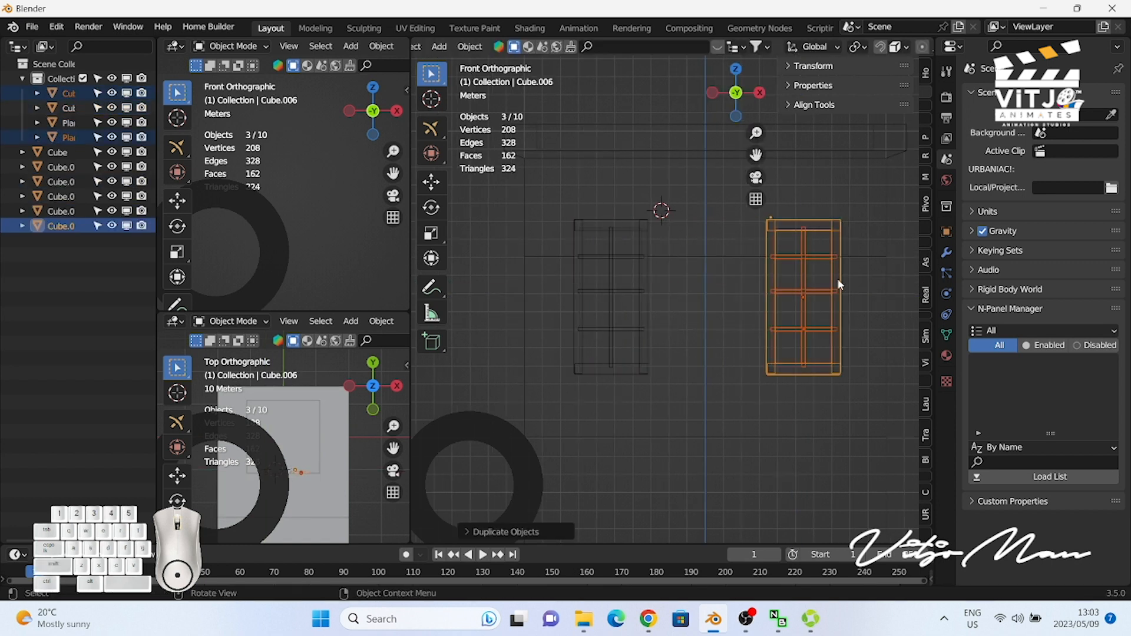
Step: Select the frames and bars of both upper windows and duplicate them down along Z to the middle floor
{"action": "scroll", "coordinate": [825, 286], "scroll_direction": "down", "scroll_amount": 3}
{"action": "left_click", "coordinate": [640, 316]}
{"action": "left_click", "coordinate": [644, 295], "text": "shift"}
{"action": "left_click", "coordinate": [644, 295], "text": "shift"}
{"action": "left_click", "coordinate": [747, 297], "text": "shift"}
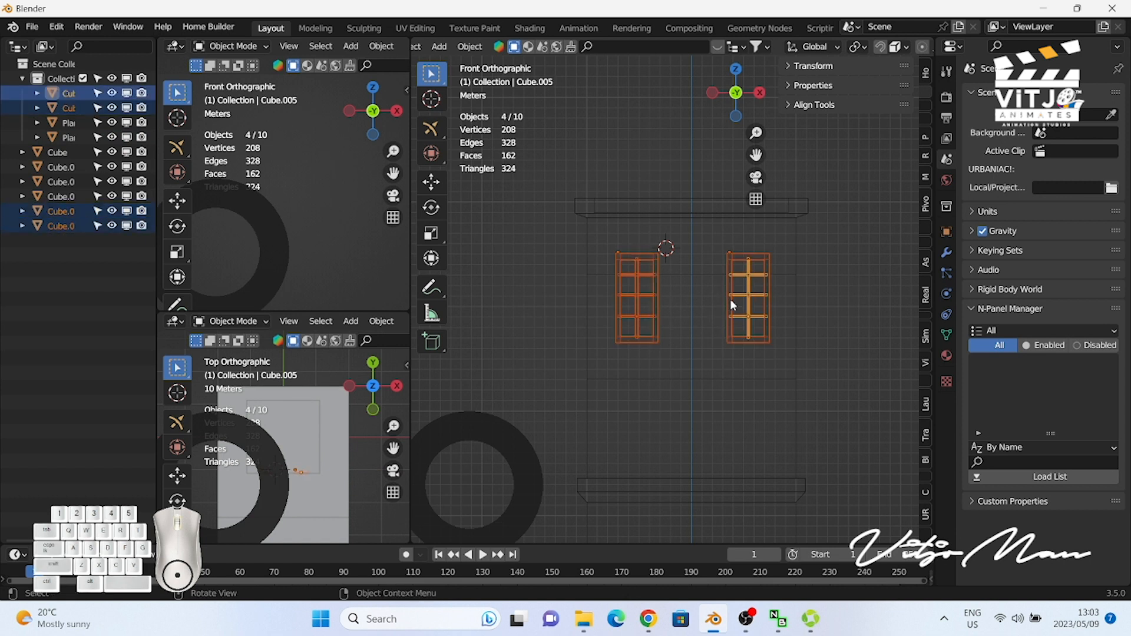
{"action": "key", "text": "shift+d"}
{"action": "key", "text": "z"}
{"action": "left_click", "coordinate": [717, 417]}
{"action": "scroll", "coordinate": [874, 339], "scroll_direction": "down", "scroll_amount": 4}
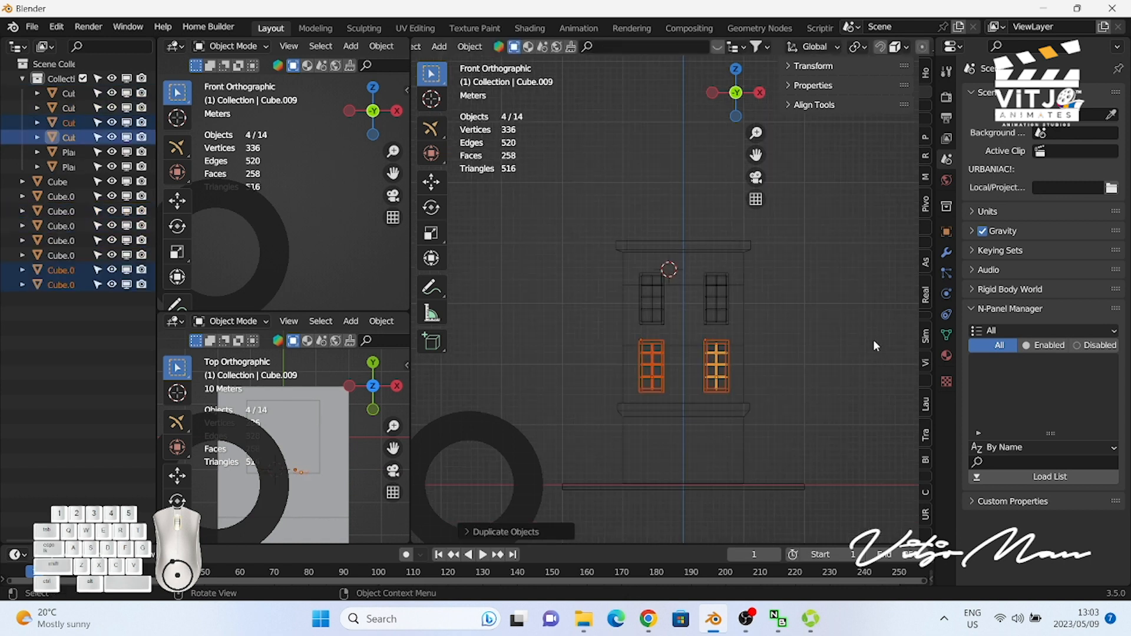
Step: Duplicate one window frame without bars straight down along Z to the ground floor as a door frame
{"action": "middle_click_drag", "start_coordinate": [759, 450], "coordinate": [743, 374], "text": "shift"}
{"action": "scroll", "coordinate": [739, 236], "scroll_direction": "up", "scroll_amount": 3}
{"action": "left_click", "coordinate": [739, 240]}
{"action": "left_click", "coordinate": [722, 291]}
{"action": "key", "text": "shift+d"}
{"action": "key", "text": "z"}
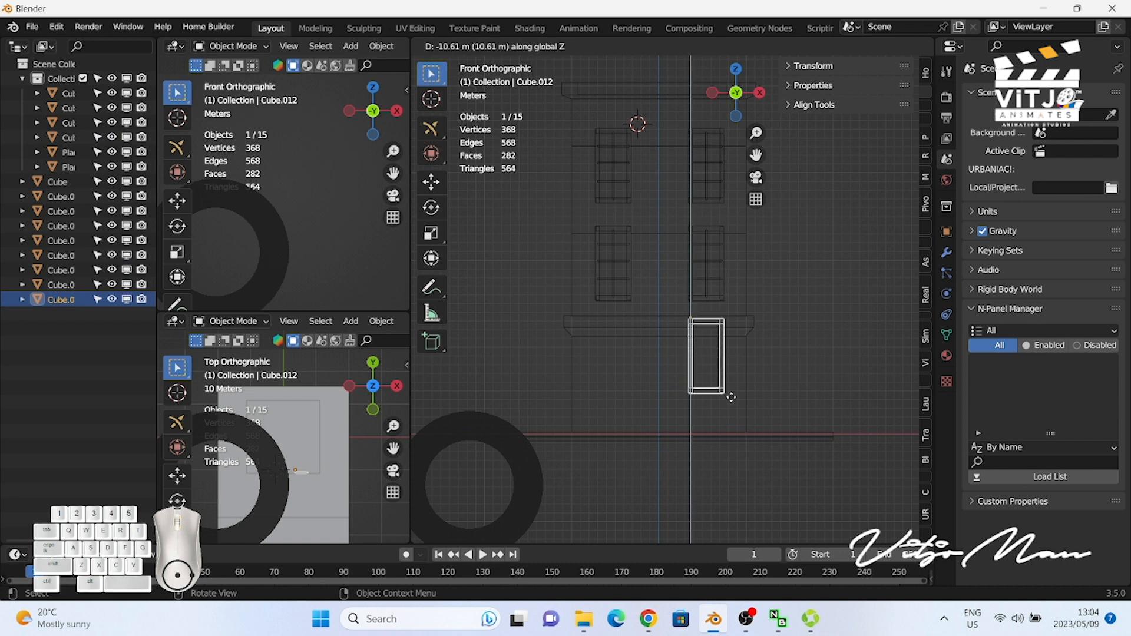
{"action": "left_click", "coordinate": [725, 429]}
Step: Duplicate the door frame along X and rotate the copy -90° about Y for a ground-floor window
{"action": "key", "text": "shift+d"}
{"action": "key", "text": "x"}
{"action": "left_click", "coordinate": [669, 422]}
{"action": "key", "text": "r"}
{"action": "key", "text": "y"}
{"action": "right_click", "coordinate": [668, 422]}
{"action": "type", "text": "ry90-"}
{"action": "key", "text": "Return"}
Step: Move the rotated ground-floor frame along Z, shorten it along X and position it beside the door frame
{"action": "key", "text": "g"}
{"action": "key", "text": "z"}
{"action": "left_click", "coordinate": [597, 359]}
{"action": "key", "text": "s"}
{"action": "key", "text": "x"}
{"action": "left_click", "coordinate": [640, 377]}
{"action": "key", "text": "g"}
{"action": "key", "text": "x"}
{"action": "left_click", "coordinate": [630, 383]}
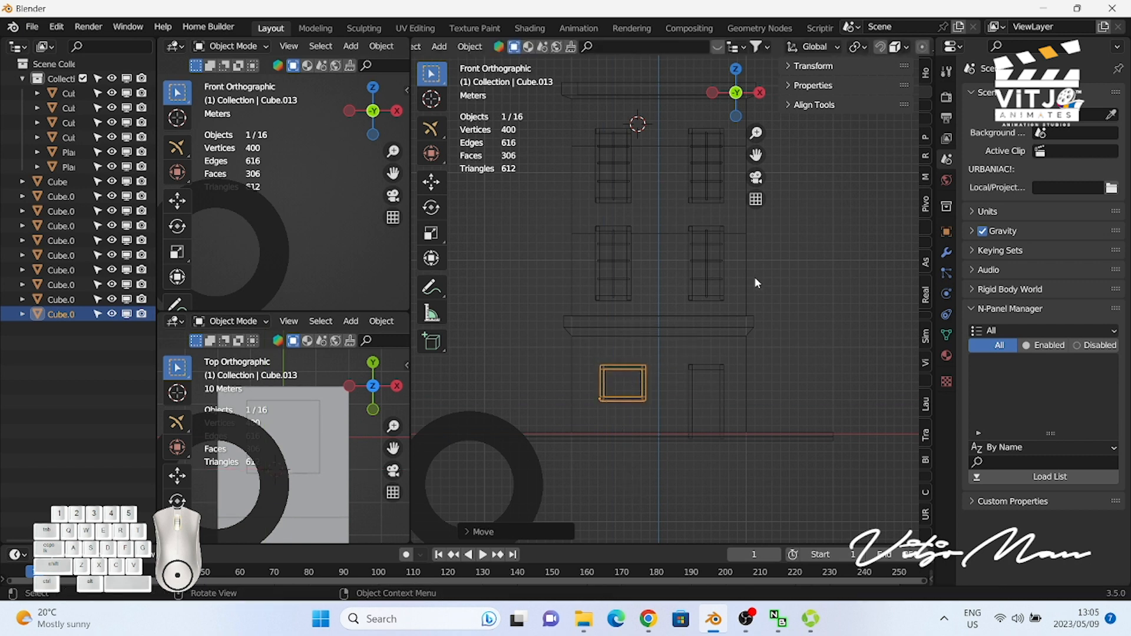
{"action": "mouse_move", "coordinate": [743, 97]}
{"action": "left_mouse_down"}
{"action": "mouse_move", "coordinate": [698, 103]}
{"action": "mouse_move", "coordinate": [828, 94]}
{"action": "mouse_move", "coordinate": [695, 101]}
{"action": "mouse_move", "coordinate": [743, 197]}
{"action": "mouse_move", "coordinate": [731, 109]}
{"action": "mouse_move", "coordinate": [744, 98]}
{"action": "left_mouse_up"}
{"action": "key", "text": "KP_1"}
Step: Add a cube and move it along X to the left edge of the building's facade
{"action": "key", "text": "shift+a"}
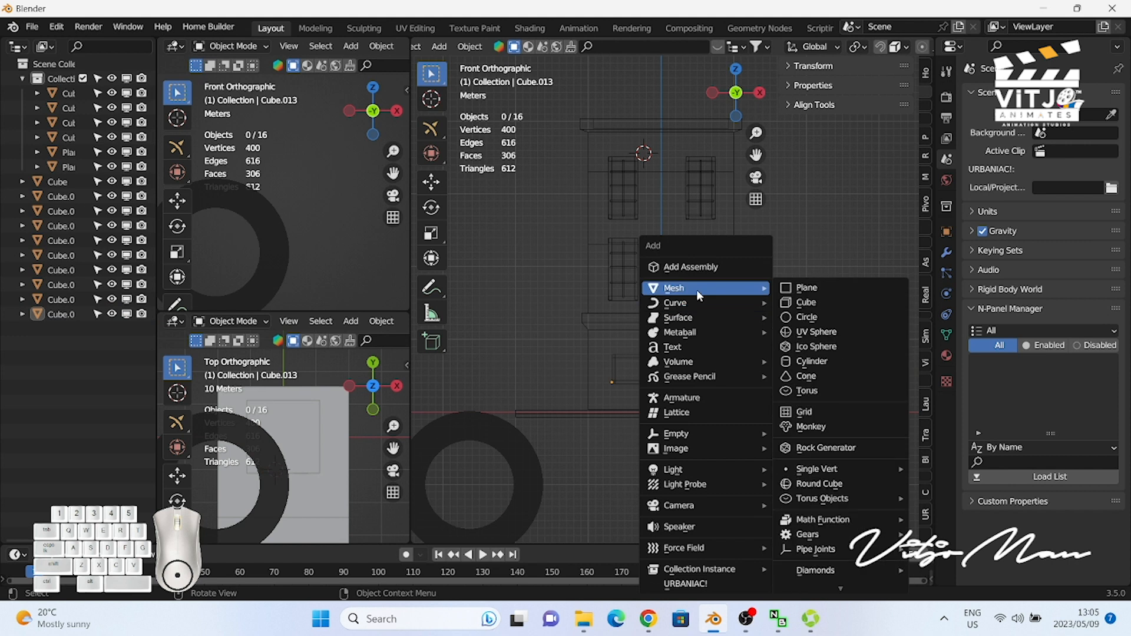
{"action": "left_click", "coordinate": [814, 306]}
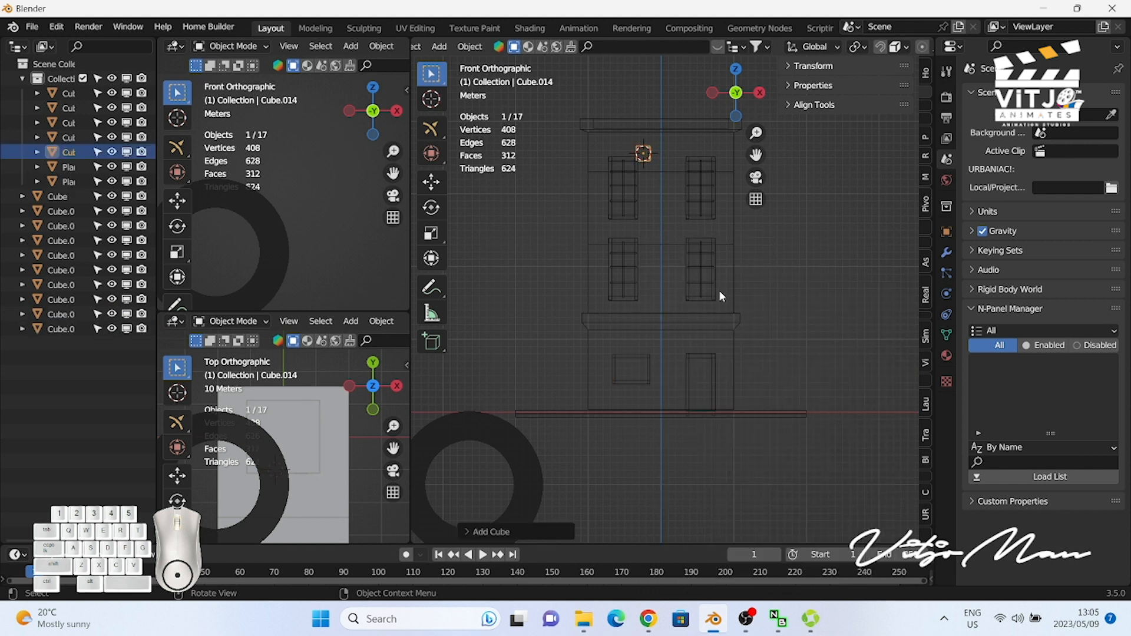
{"action": "key", "text": "s"}
{"action": "key", "text": "Escape"}
{"action": "key", "text": "g"}
{"action": "key", "text": "x"}
{"action": "left_click", "coordinate": [641, 262]}
Step: Stretch the edge cube along Z into a tall block and lower it to the middle floor
{"action": "key", "text": "KP_3"}
{"action": "key", "text": "KP_1"}
{"action": "key", "text": "s"}
{"action": "key", "text": "z"}
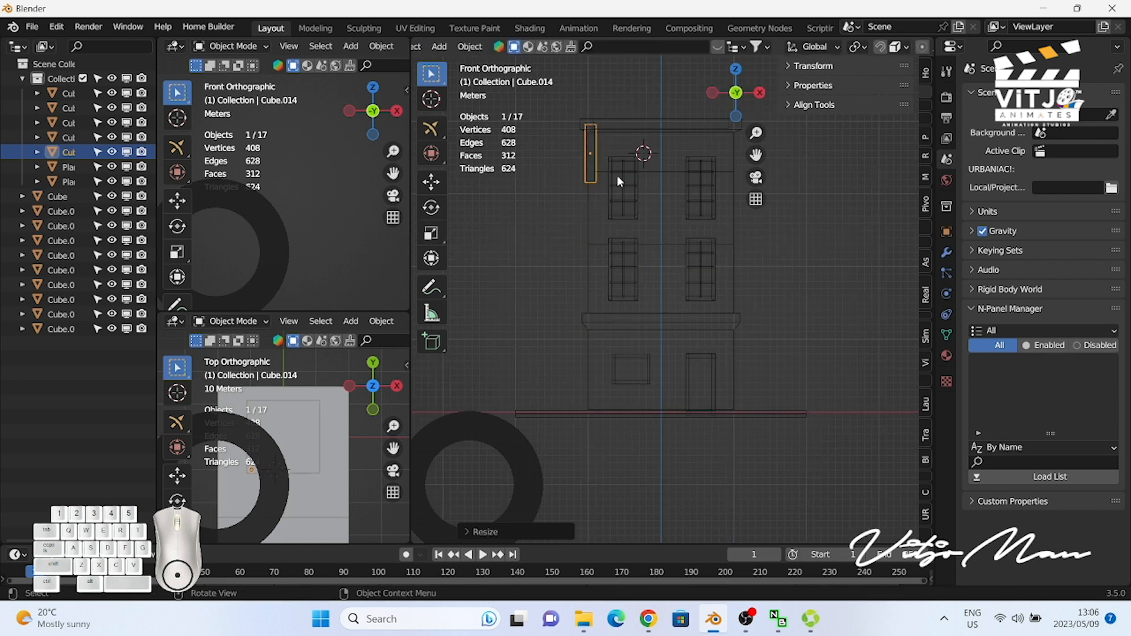
{"action": "left_click", "coordinate": [603, 290]}
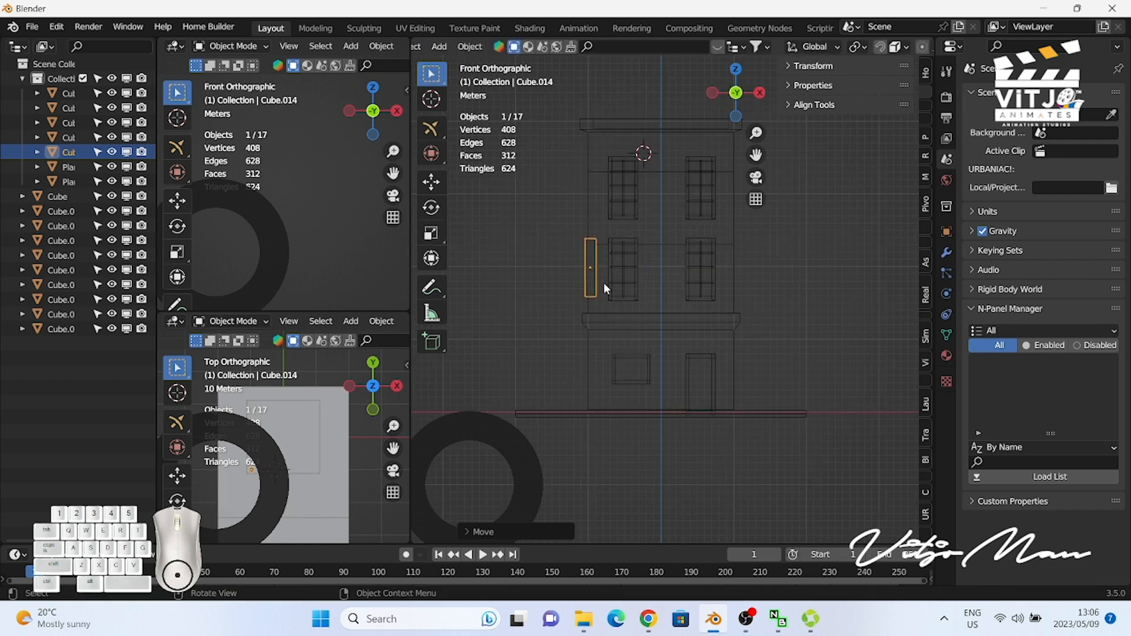
Step: Duplicate the tall block along X to the opposite edge of the facade
{"action": "key", "text": "shift+d"}
{"action": "key", "text": "x"}
{"action": "left_click", "coordinate": [747, 299]}
{"action": "left_click", "coordinate": [747, 301]}
{"action": "mouse_move", "coordinate": [758, 99]}
{"action": "left_mouse_down"}
{"action": "mouse_move", "coordinate": [683, 98]}
{"action": "mouse_move", "coordinate": [759, 100]}
{"action": "left_mouse_up"}
{"action": "left_click", "coordinate": [853, 295]}
{"action": "scroll", "coordinate": [854, 295], "scroll_direction": "down", "scroll_amount": 2}
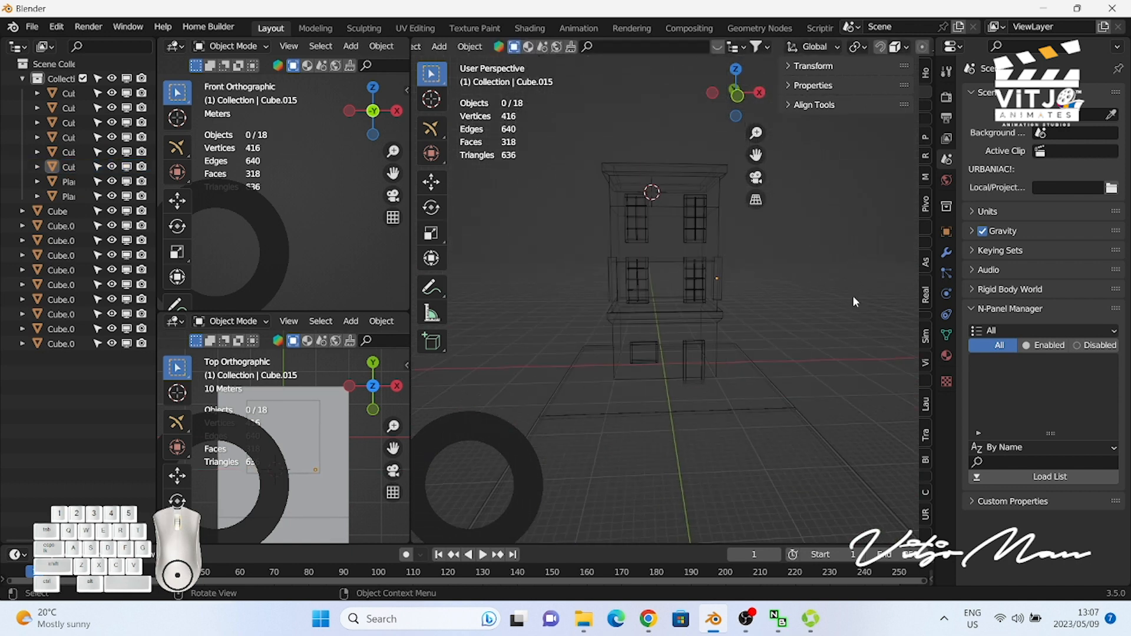
Step: Duplicate the tall corner block in the right side view and place the copy on the side wall
{"action": "left_click", "coordinate": [758, 93]}
{"action": "scroll", "coordinate": [672, 283], "scroll_direction": "up", "scroll_amount": 7}
{"action": "left_click", "coordinate": [618, 259]}
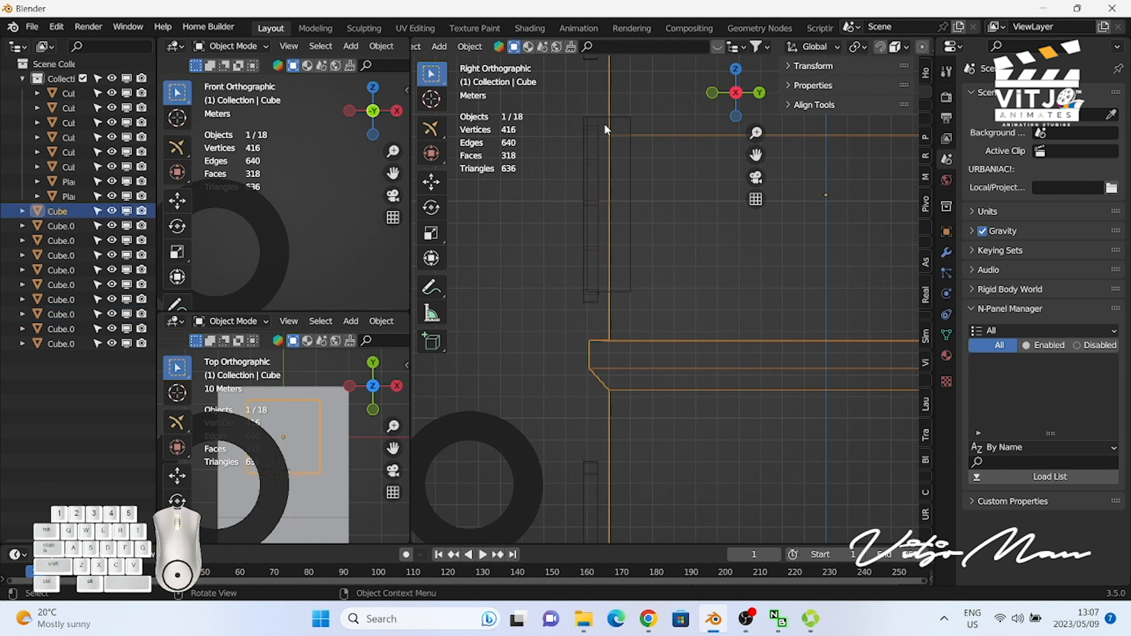
{"action": "left_click", "coordinate": [604, 119]}
{"action": "key", "text": "shift+d"}
{"action": "left_click", "coordinate": [691, 138]}
Step: Scale the copied block down along Z and stretch it along Y into a flat brick
{"action": "key", "text": "s"}
{"action": "key", "text": "z"}
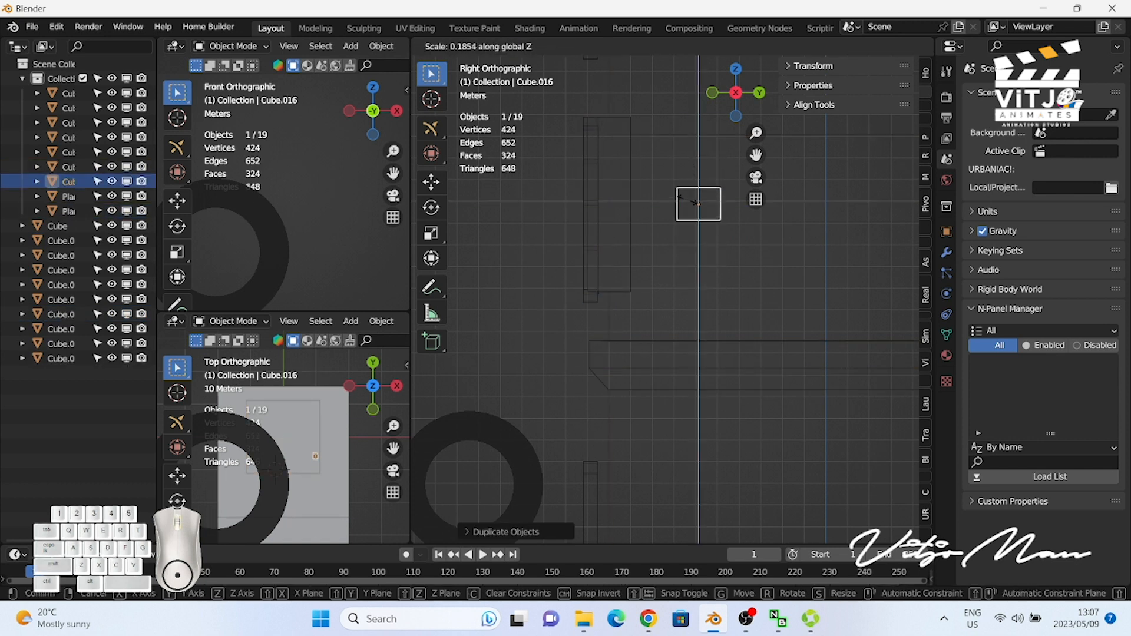
{"action": "left_click", "coordinate": [719, 217]}
{"action": "key", "text": "s"}
{"action": "key", "text": "y"}
{"action": "left_click", "coordinate": [731, 220]}
{"action": "key", "text": "g"}
{"action": "key", "text": "z"}
{"action": "right_click", "coordinate": [724, 225]}
Step: Duplicate the brick just below the first one and offset the copy along Y
{"action": "key", "text": "shift+d"}
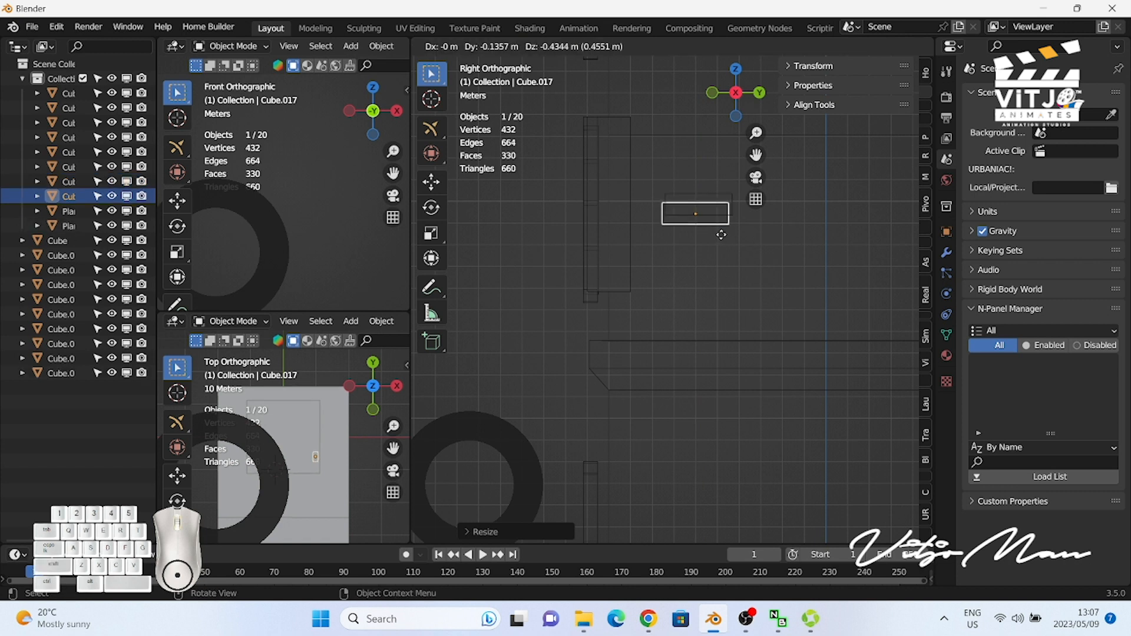
{"action": "key", "text": "z"}
{"action": "left_click", "coordinate": [769, 243]}
{"action": "key", "text": "g"}
{"action": "key", "text": "y"}
{"action": "left_click", "coordinate": [828, 249]}
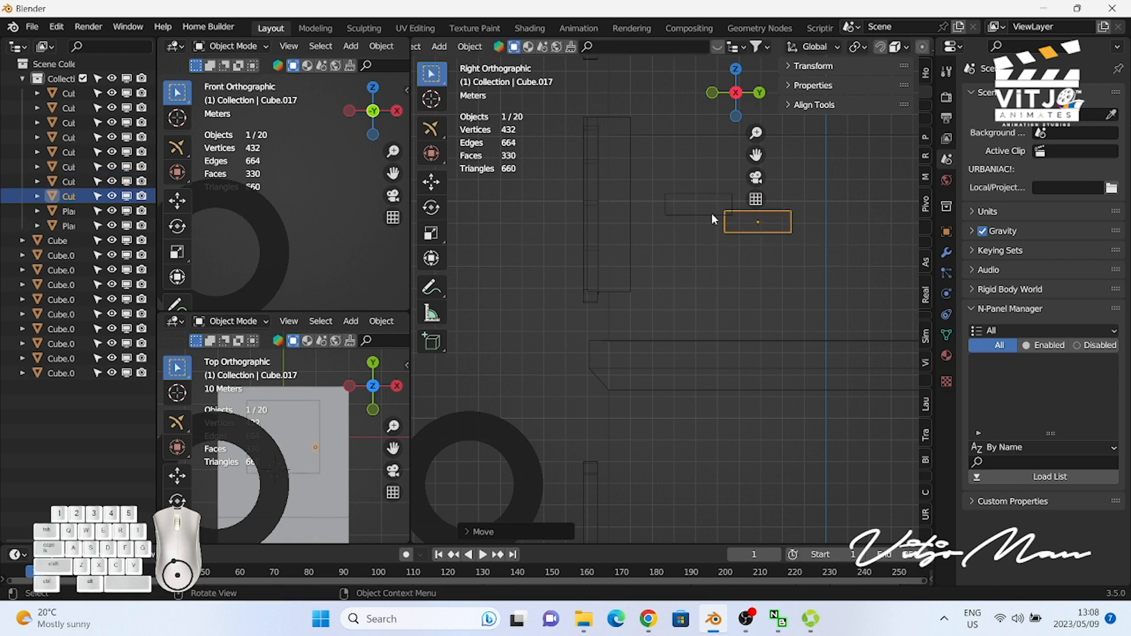
Step: Duplicate the pair of bricks further along the side wall and add one more brick copy next to it
{"action": "key", "text": "shift+d"}
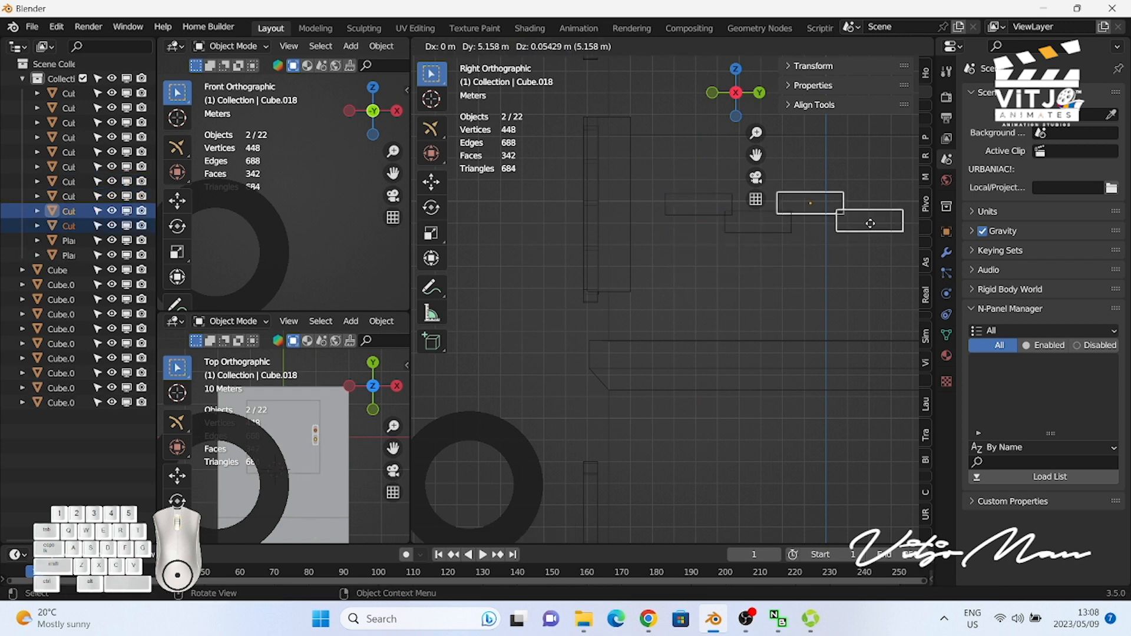
{"action": "left_click", "coordinate": [887, 164]}
{"action": "scroll", "coordinate": [888, 163], "scroll_direction": "down", "scroll_amount": 3}
{"action": "left_click", "coordinate": [800, 218]}
{"action": "left_click", "coordinate": [801, 218]}
{"action": "key", "text": "shift+d"}
{"action": "left_click", "coordinate": [767, 231]}
Step: Join the three-brick cluster into one object and the remaining two bricks into another
{"action": "scroll", "coordinate": [797, 227], "scroll_direction": "down", "scroll_amount": 3}
{"action": "left_click", "coordinate": [745, 253], "text": "shift"}
{"action": "left_click", "coordinate": [729, 247], "text": "shift"}
{"action": "key", "text": "ctrl+j"}
{"action": "left_click", "coordinate": [702, 274]}
{"action": "left_click", "coordinate": [683, 269], "text": "shift"}
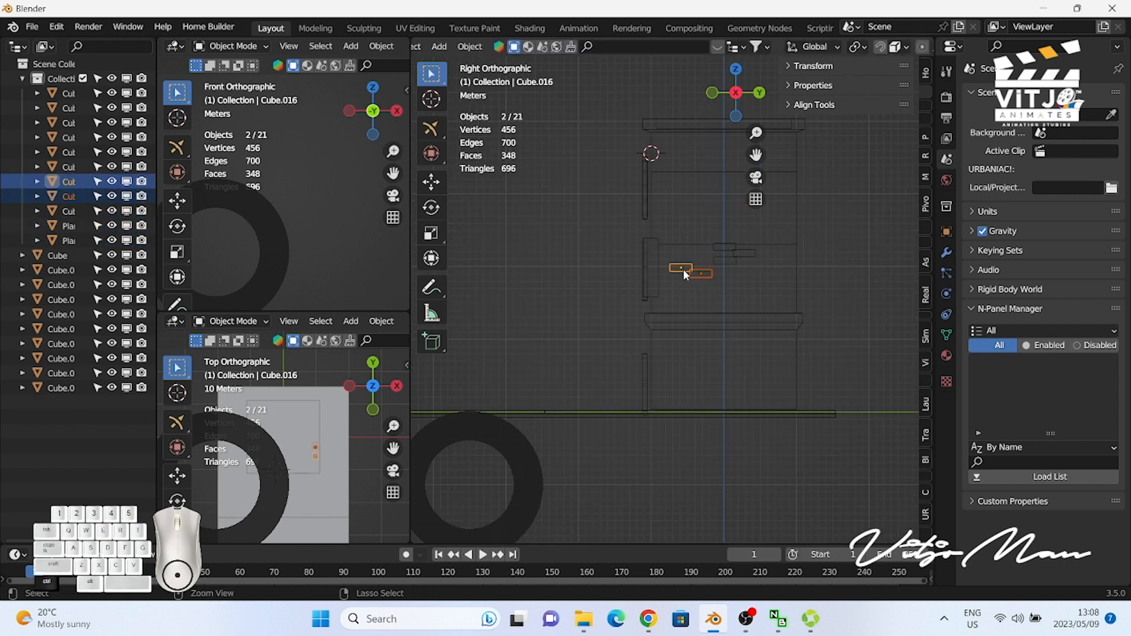
{"action": "key", "text": "ctrl+j"}
Step: Duplicate the joined brick pair and place the copy higher up the side wall
{"action": "key", "text": "shift+d"}
{"action": "left_click", "coordinate": [747, 180]}
{"action": "left_click_drag", "start_coordinate": [736, 93], "coordinate": [726, 94]}
{"action": "scroll", "coordinate": [776, 269], "scroll_direction": "down", "scroll_amount": 4}
{"action": "scroll", "coordinate": [776, 269], "scroll_direction": "up", "scroll_amount": 2}
{"action": "scroll", "coordinate": [886, 50], "scroll_direction": "down", "scroll_amount": 7}
Step: Switch the 3D viewport to Material Preview shading
{"action": "left_click", "coordinate": [893, 47]}
{"action": "scroll", "coordinate": [870, 143], "scroll_direction": "up", "scroll_amount": 2}
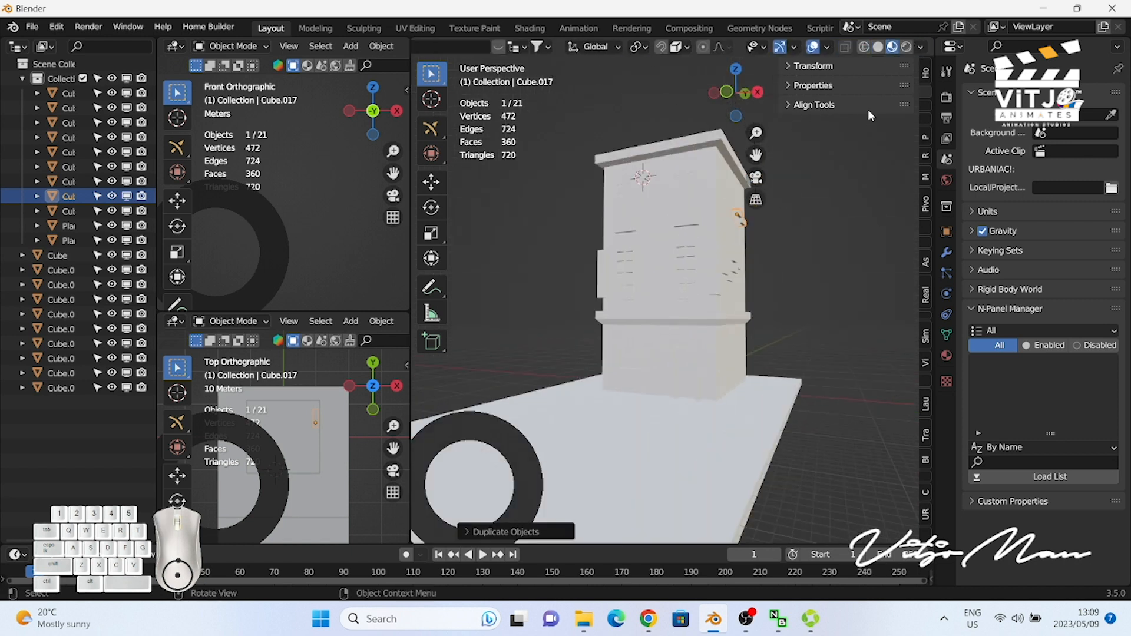
{"action": "left_click", "coordinate": [947, 97]}
{"action": "left_click", "coordinate": [946, 117]}
{"action": "left_click", "coordinate": [946, 138]}
{"action": "left_click", "coordinate": [946, 73]}
{"action": "left_click", "coordinate": [906, 47]}
{"action": "left_click", "coordinate": [891, 48]}
Step: Give the main building body a new material with an orange base colour and enter Edit Mode on it
{"action": "left_click", "coordinate": [726, 188]}
{"action": "scroll", "coordinate": [731, 186], "scroll_direction": "up", "scroll_amount": 2}
{"action": "scroll", "coordinate": [837, 185], "scroll_direction": "down", "scroll_amount": 1}
{"action": "left_click", "coordinate": [947, 356]}
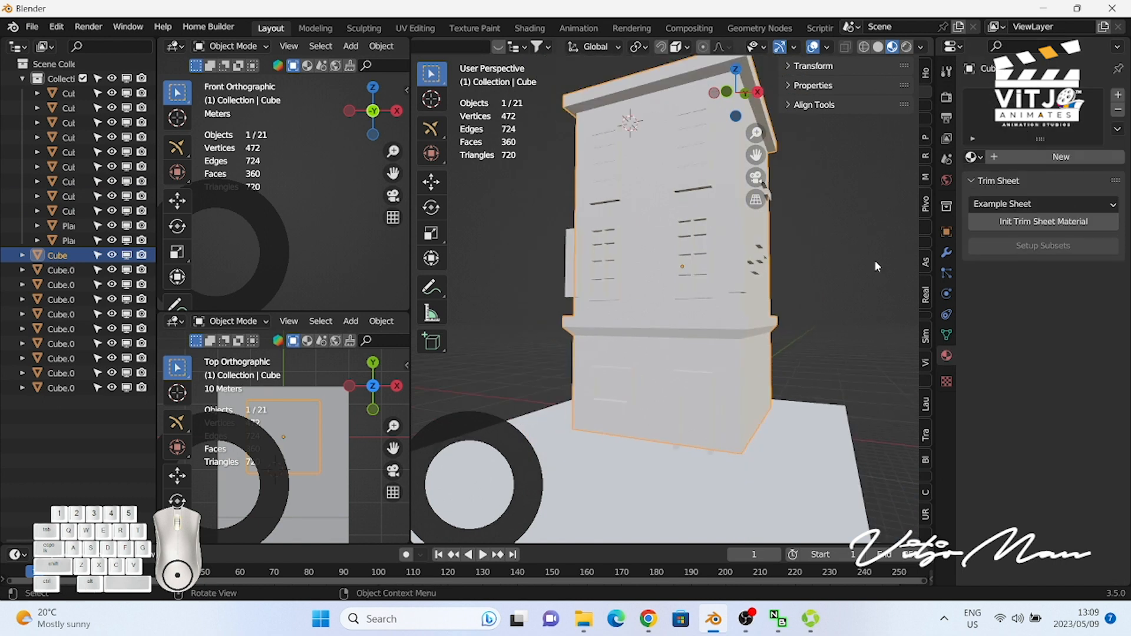
{"action": "scroll", "coordinate": [849, 256], "scroll_direction": "down", "scroll_amount": 2}
{"action": "key", "text": "Tab"}
{"action": "left_click_drag", "start_coordinate": [738, 95], "coordinate": [751, 94]}
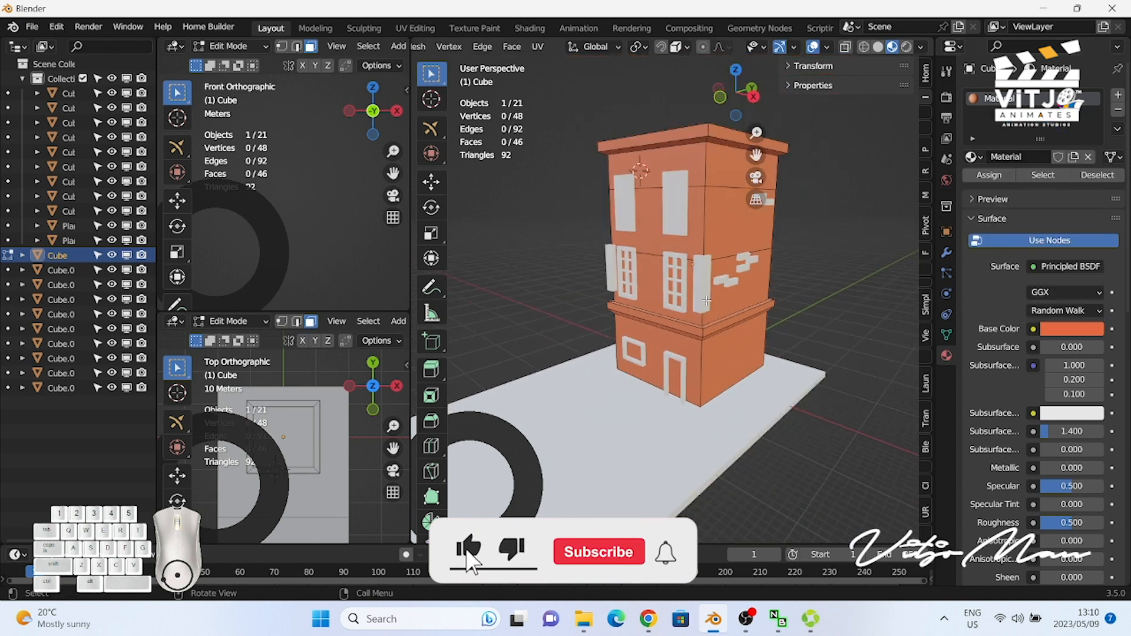
Step: Box-select the building's ground-floor faces in Edit Mode from the front view
{"action": "scroll", "coordinate": [706, 301], "scroll_direction": "up", "scroll_amount": 1}
{"action": "middle_click_drag", "start_coordinate": [706, 302], "coordinate": [707, 351]}
{"action": "left_click", "coordinate": [651, 162]}
{"action": "key", "text": "Tab"}
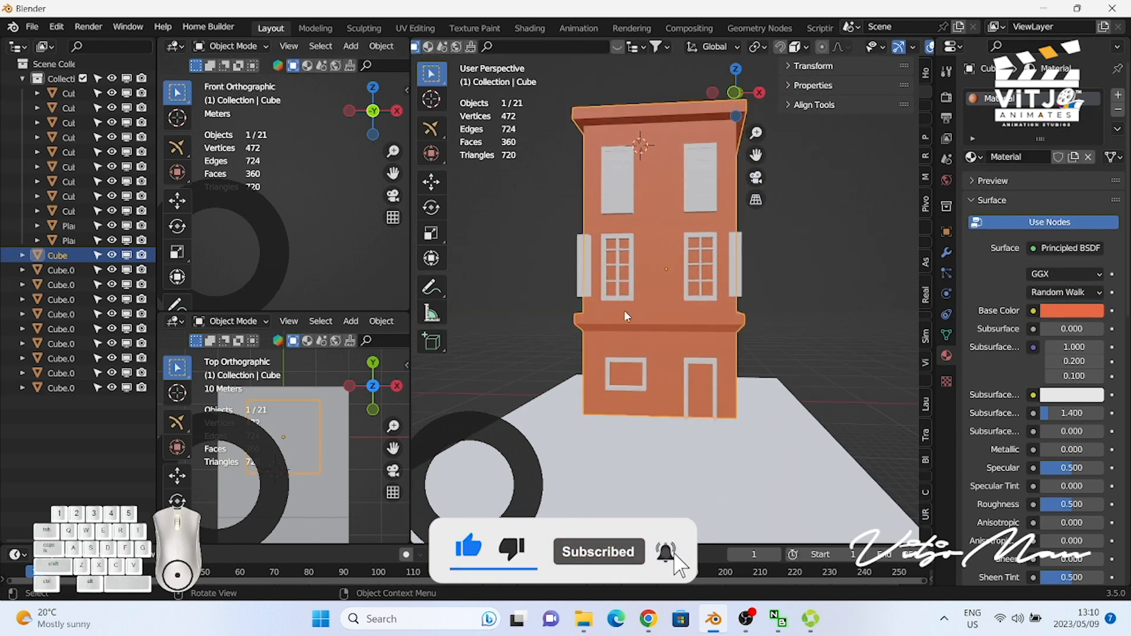
{"action": "key", "text": "KP_1"}
{"action": "key", "text": "Tab"}
{"action": "left_click_drag", "start_coordinate": [566, 323], "coordinate": [774, 390]}
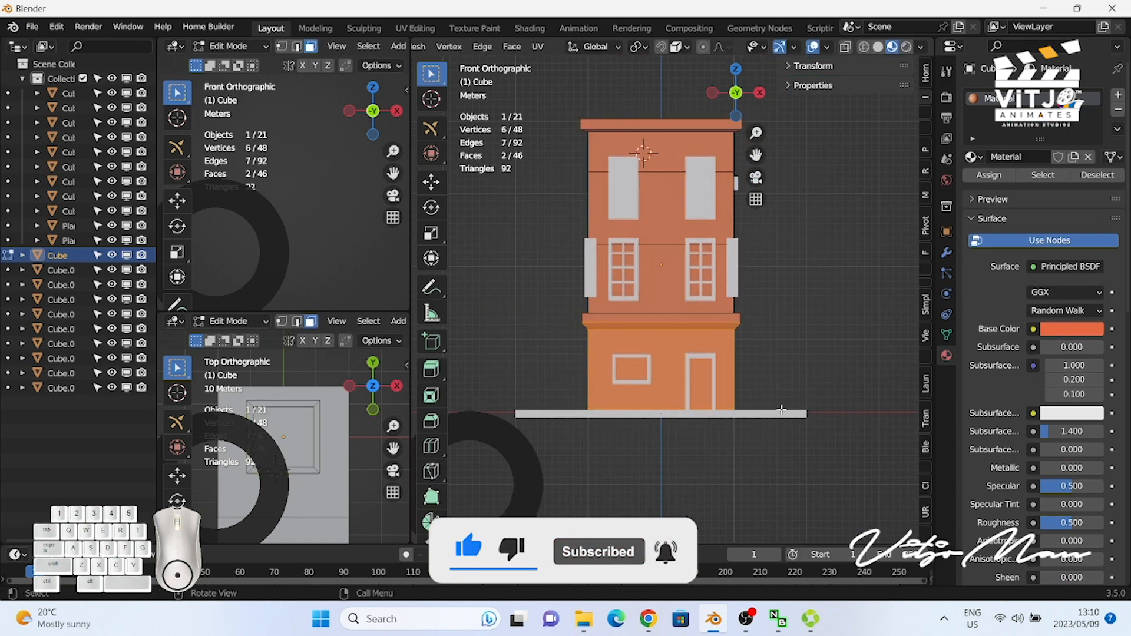
{"action": "scroll", "coordinate": [720, 382], "scroll_direction": "up", "scroll_amount": 2}
{"action": "right_click", "coordinate": [736, 382]}
{"action": "key", "text": "s"}
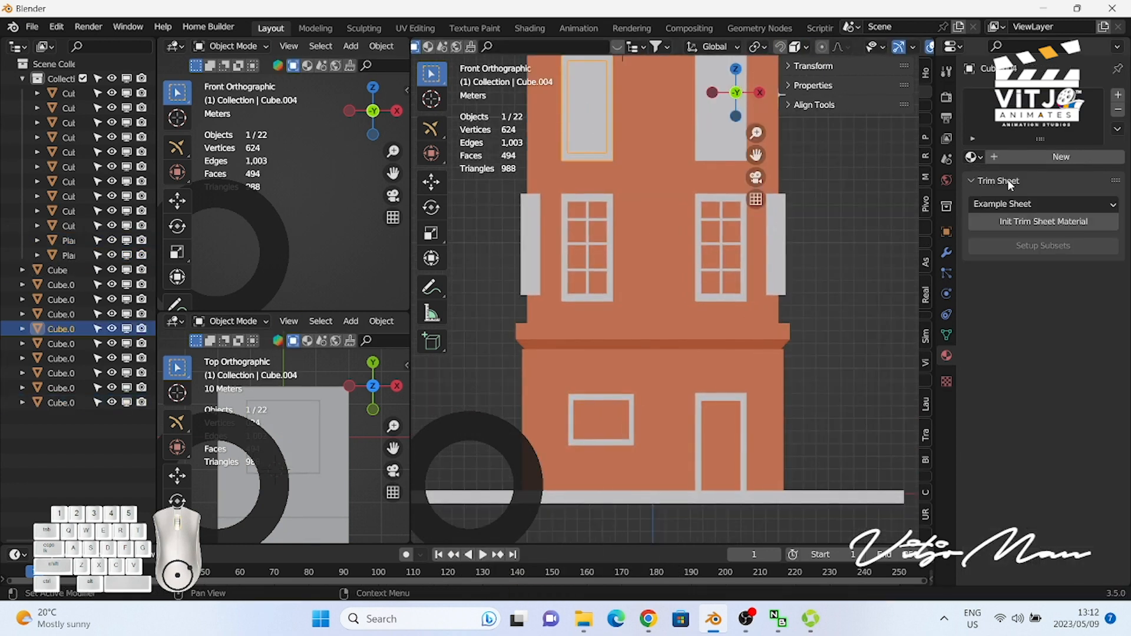
Step: Undo the last change and join the four window frames on the two upper storeys into one object
{"action": "left_click", "coordinate": [1072, 310]}
{"action": "key", "text": "ctrl+z"}
{"action": "left_click", "coordinate": [698, 155], "text": "shift"}
{"action": "left_click", "coordinate": [610, 158], "text": "shift"}
{"action": "left_click", "coordinate": [610, 200], "text": "shift"}
{"action": "left_click", "coordinate": [698, 200], "text": "shift"}
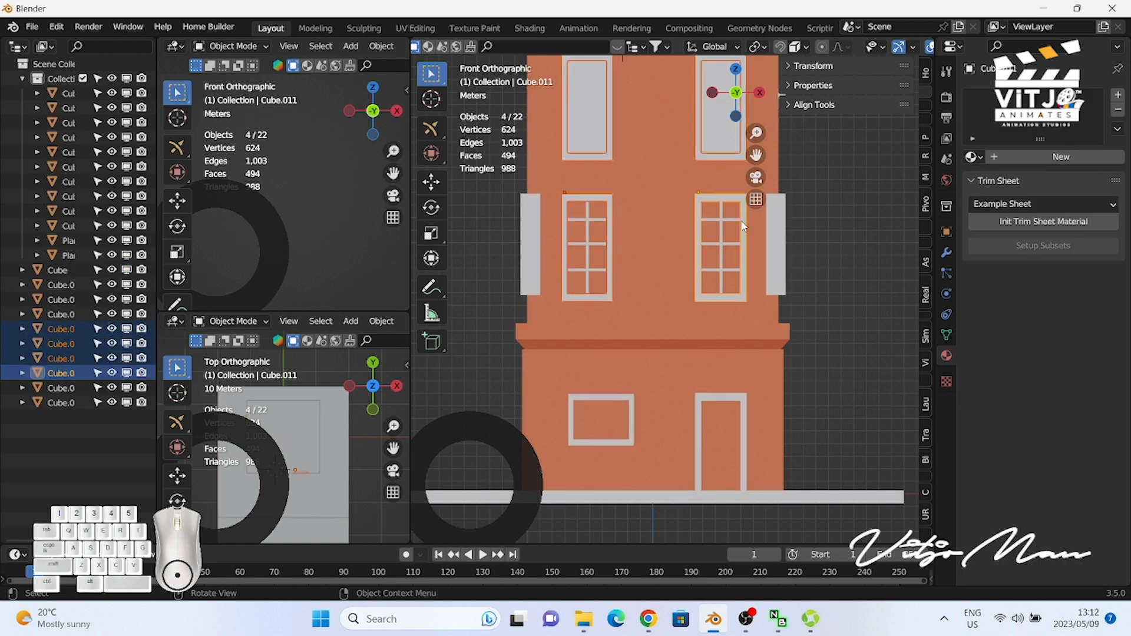
{"action": "key", "text": "ctrl+j"}
Step: Set the base colour of the joined window frames' material to a tan yellow
{"action": "left_click", "coordinate": [1072, 310]}
{"action": "left_click", "coordinate": [1012, 175]}
{"action": "left_click", "coordinate": [855, 167]}
Step: Join the four window grilles on the two upper storeys into one object
{"action": "left_click", "coordinate": [587, 141]}
{"action": "left_click", "coordinate": [720, 130], "text": "shift"}
{"action": "left_click", "coordinate": [590, 220], "text": "shift"}
{"action": "left_click", "coordinate": [723, 241], "text": "shift"}
{"action": "key", "text": "ctrl+j"}
Step: Give the joined window grilles a new material with a dark base colour
{"action": "left_click", "coordinate": [1028, 158]}
{"action": "left_click", "coordinate": [1072, 310]}
{"action": "left_click", "coordinate": [1089, 176]}
{"action": "left_click", "coordinate": [872, 180]}
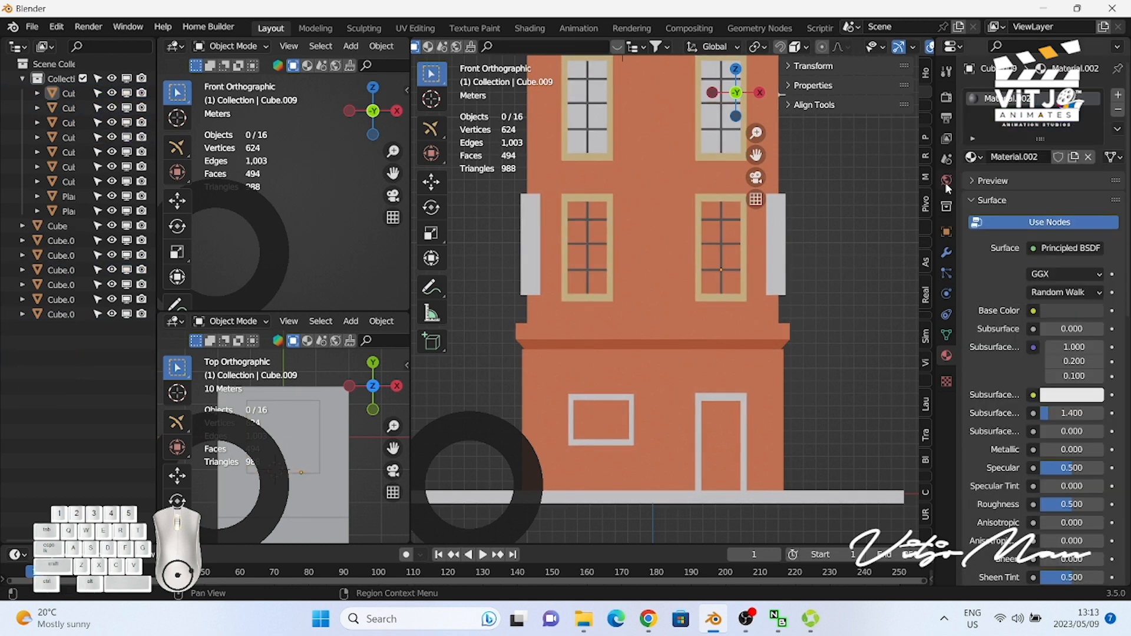
Step: Duplicate the two top-storey window panes and move the copies about 11.7 m down along Z into the windows below
{"action": "middle_click_drag", "start_coordinate": [855, 180], "coordinate": [808, 201]}
{"action": "scroll", "coordinate": [684, 176], "scroll_direction": "down", "scroll_amount": 3}
{"action": "left_click", "coordinate": [680, 177]}
{"action": "left_click", "coordinate": [618, 180], "text": "shift"}
{"action": "key", "text": "shift+d"}
{"action": "key", "text": "z"}
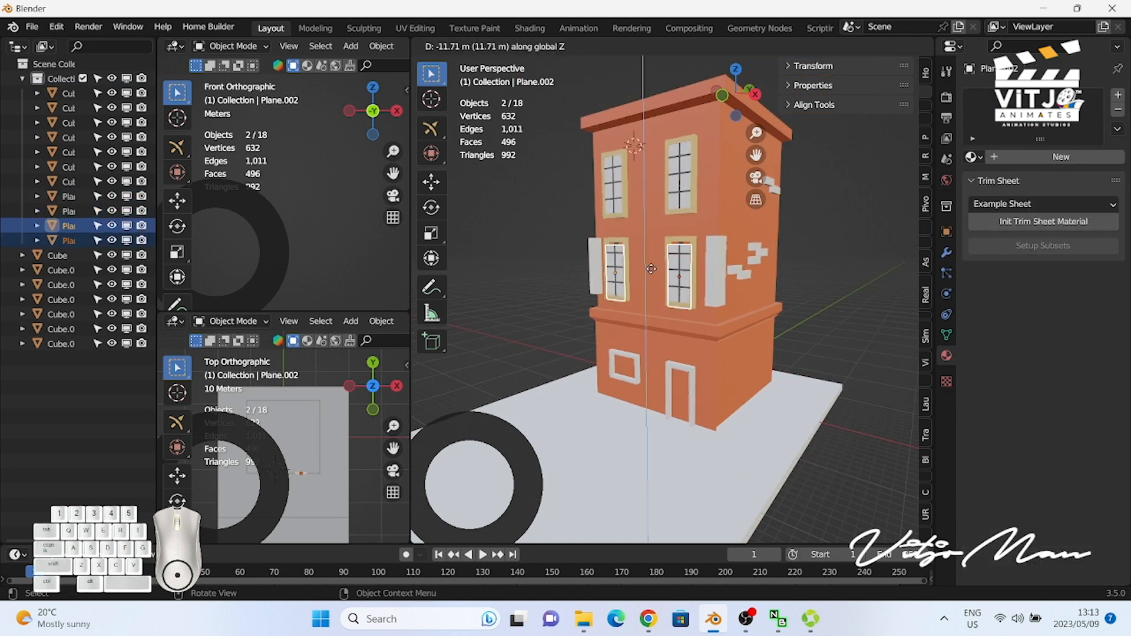
{"action": "left_click", "coordinate": [777, 137]}
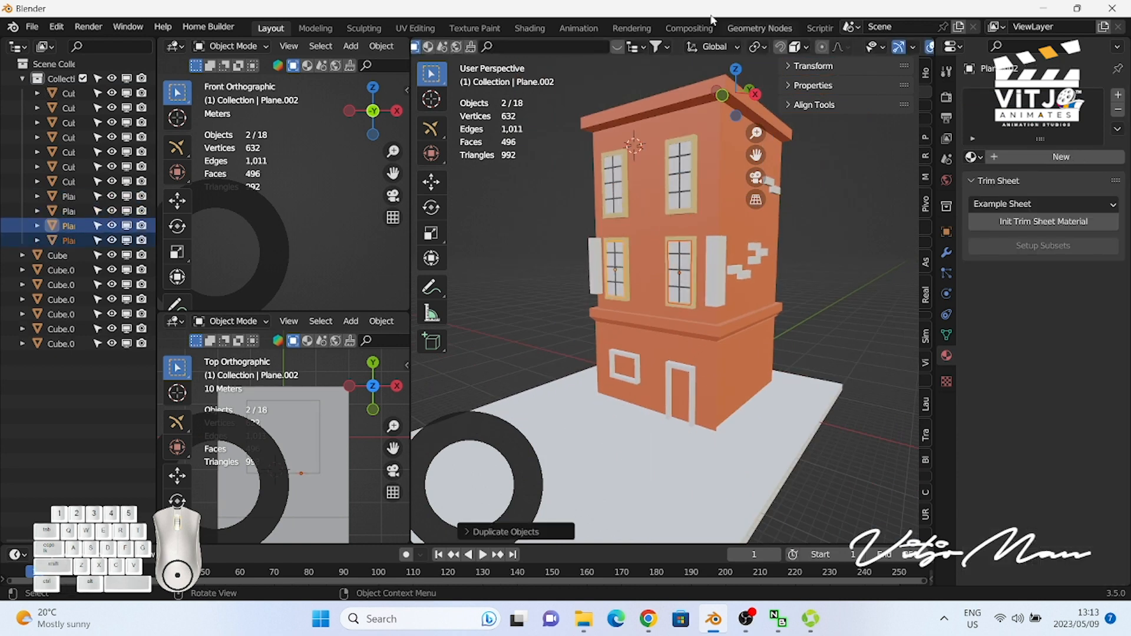
Step: Place one copy of a window pane in the door frame and another over the ground-floor window
{"action": "key", "text": "shift+d"}
{"action": "left_click", "coordinate": [670, 373]}
{"action": "middle_click_drag", "start_coordinate": [670, 372], "coordinate": [690, 369]}
{"action": "key", "text": "shift+d"}
{"action": "left_click", "coordinate": [626, 389]}
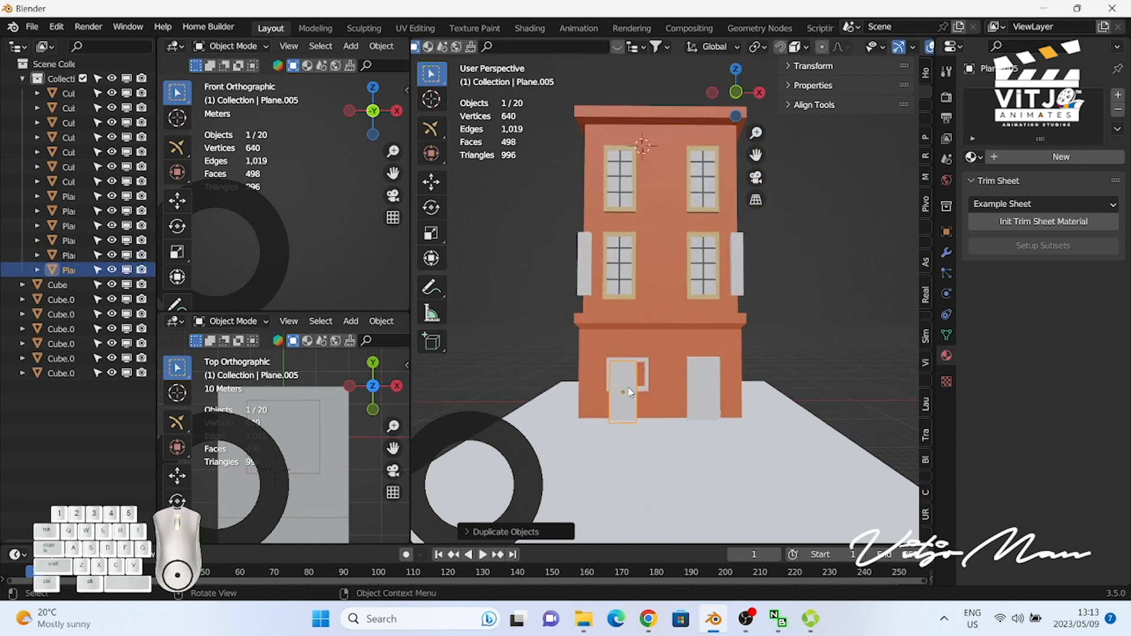
Step: Scale the ground-floor pane along Z and move it vertically to match the height of the window frame
{"action": "key", "text": "s"}
{"action": "key", "text": "z"}
{"action": "left_click", "coordinate": [626, 392]}
{"action": "key", "text": "g"}
{"action": "key", "text": "z"}
{"action": "left_click", "coordinate": [627, 373]}
Step: Scale the ground-floor pane along X and move it along X so it fills the window frame
{"action": "mouse_move", "coordinate": [736, 93]}
{"action": "left_mouse_down"}
{"action": "mouse_move", "coordinate": [684, 95]}
{"action": "mouse_move", "coordinate": [724, 93]}
{"action": "left_mouse_up"}
{"action": "key", "text": "s"}
{"action": "key", "text": "x"}
{"action": "left_click", "coordinate": [546, 456]}
{"action": "key", "text": "g"}
{"action": "key", "text": "x"}
{"action": "left_click", "coordinate": [664, 391]}
Step: Give the door panel a new material with a near-black base colour of value 0.039
{"action": "mouse_move", "coordinate": [731, 112]}
{"action": "left_mouse_down"}
{"action": "mouse_move", "coordinate": [640, 118]}
{"action": "mouse_move", "coordinate": [731, 111]}
{"action": "left_mouse_up"}
{"action": "scroll", "coordinate": [723, 243], "scroll_direction": "up", "scroll_amount": 2}
{"action": "left_click", "coordinate": [724, 435]}
{"action": "left_click", "coordinate": [1061, 156]}
{"action": "left_click", "coordinate": [1071, 310]}
{"action": "left_click", "coordinate": [1094, 181]}
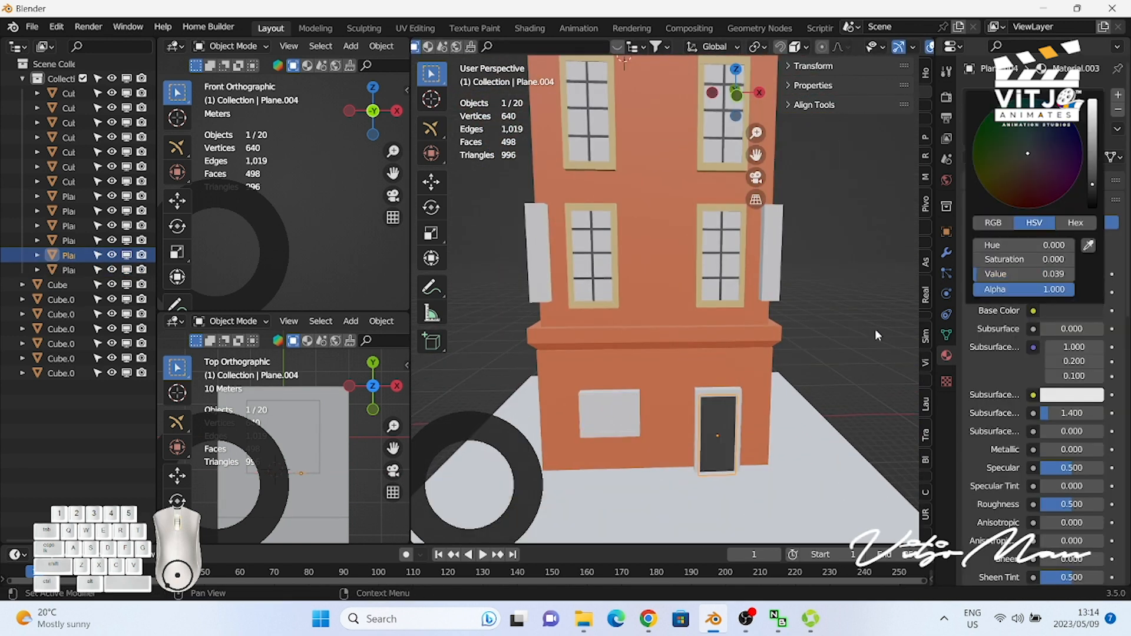
{"action": "left_click", "coordinate": [854, 176]}
Step: Give the ground-floor window pane a new material with a dark base colour
{"action": "left_click_drag", "start_coordinate": [736, 93], "coordinate": [695, 102]}
{"action": "left_click", "coordinate": [601, 402]}
{"action": "left_click", "coordinate": [1061, 157]}
{"action": "left_click", "coordinate": [1071, 311]}
{"action": "left_click_drag", "start_coordinate": [1094, 171], "coordinate": [1094, 189]}
{"action": "left_click", "coordinate": [837, 170]}
Step: Give the ground slab under the building a new material with a bright green base colour
{"action": "scroll", "coordinate": [785, 165], "scroll_direction": "down", "scroll_amount": 2}
{"action": "mouse_move", "coordinate": [737, 93]}
{"action": "left_mouse_down"}
{"action": "mouse_move", "coordinate": [866, 117]}
{"action": "mouse_move", "coordinate": [728, 94]}
{"action": "left_mouse_up"}
{"action": "scroll", "coordinate": [821, 360], "scroll_direction": "down", "scroll_amount": 2}
{"action": "left_click", "coordinate": [762, 416]}
{"action": "scroll", "coordinate": [762, 472], "scroll_direction": "up", "scroll_amount": 1}
{"action": "left_click", "coordinate": [1029, 158]}
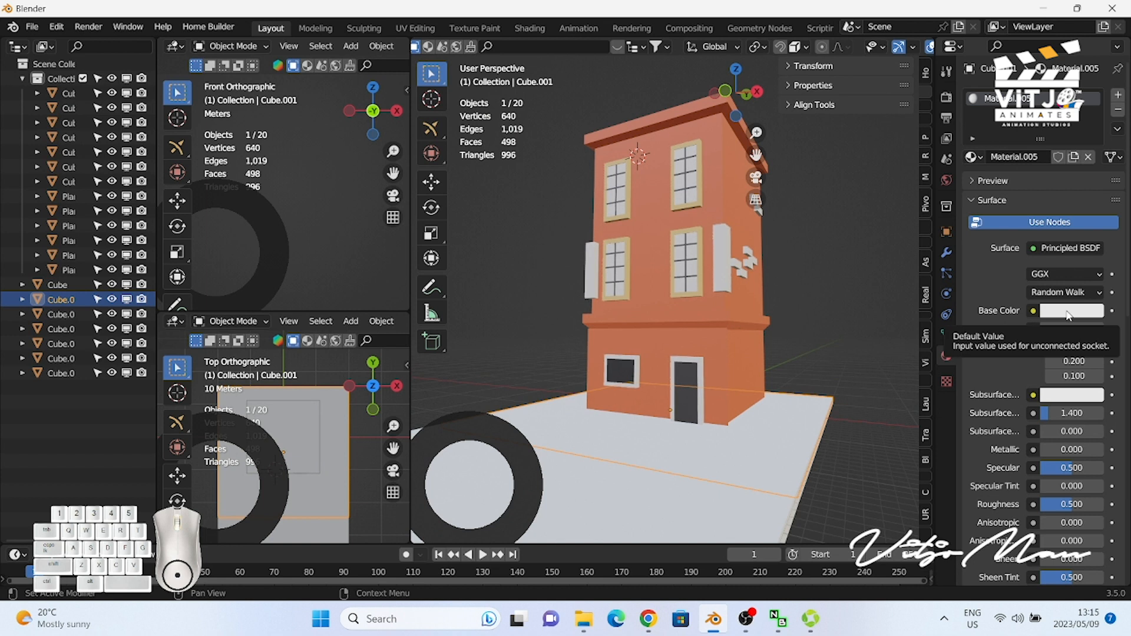
{"action": "left_click", "coordinate": [1066, 311]}
{"action": "left_click", "coordinate": [1007, 181]}
{"action": "left_click_drag", "start_coordinate": [999, 244], "coordinate": [1030, 244]}
{"action": "left_click", "coordinate": [825, 288]}
Step: Add a cube at the 3D cursor in front of the door and scale it to roughly doorstep size
{"action": "left_click", "coordinate": [431, 99]}
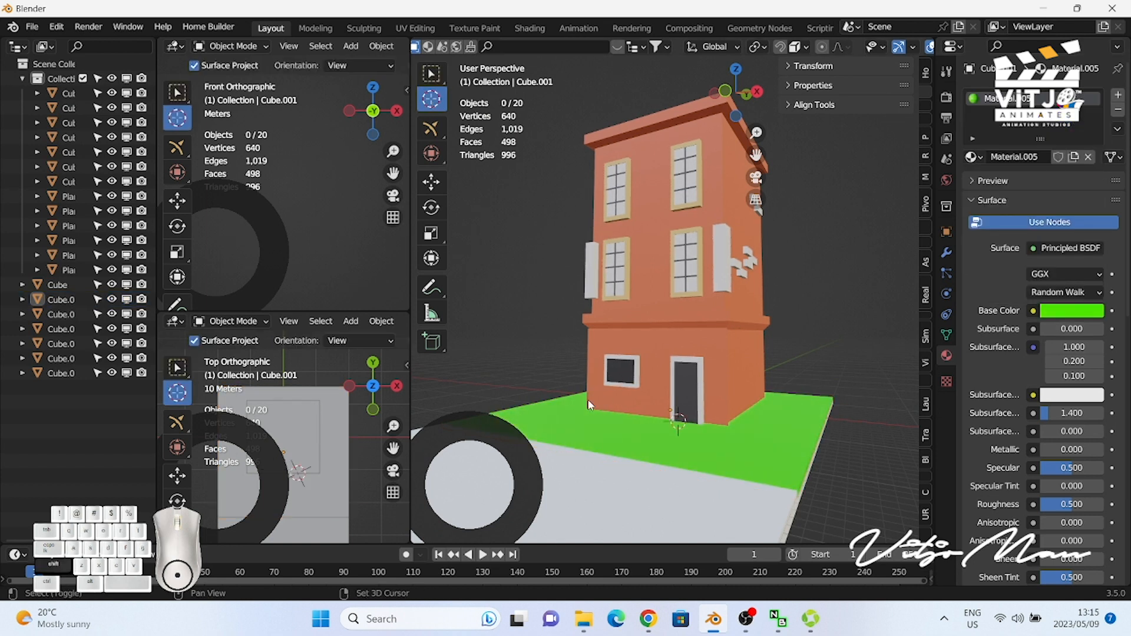
{"action": "key", "text": "shift+a"}
{"action": "left_click", "coordinate": [662, 309]}
{"action": "key", "text": "s"}
{"action": "left_click", "coordinate": [740, 478]}
Step: Flatten the cube along Z and adjust its overall scale to form a low doorstep slab
{"action": "key", "text": "s"}
{"action": "key", "text": "z"}
{"action": "left_click", "coordinate": [718, 428]}
{"action": "key", "text": "Tab"}
{"action": "key", "text": "s"}
{"action": "left_click", "coordinate": [726, 453]}
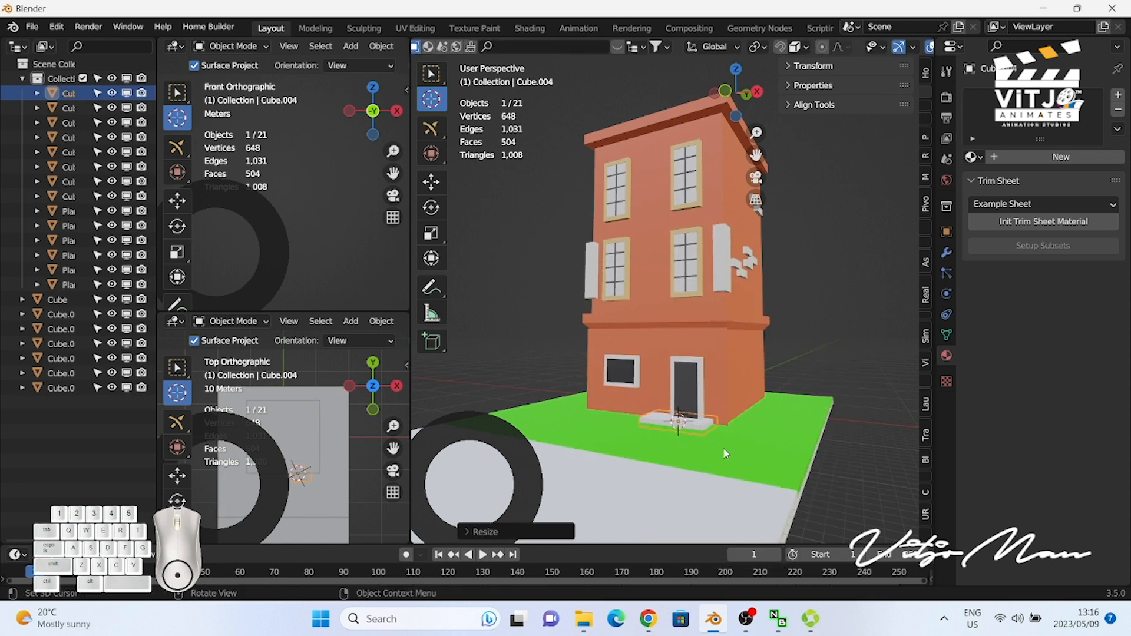
{"action": "key", "text": "w"}
{"action": "mouse_move", "coordinate": [736, 93]}
{"action": "left_mouse_down"}
{"action": "mouse_move", "coordinate": [672, 93]}
{"action": "mouse_move", "coordinate": [799, 92]}
{"action": "mouse_move", "coordinate": [726, 92]}
{"action": "left_mouse_up"}
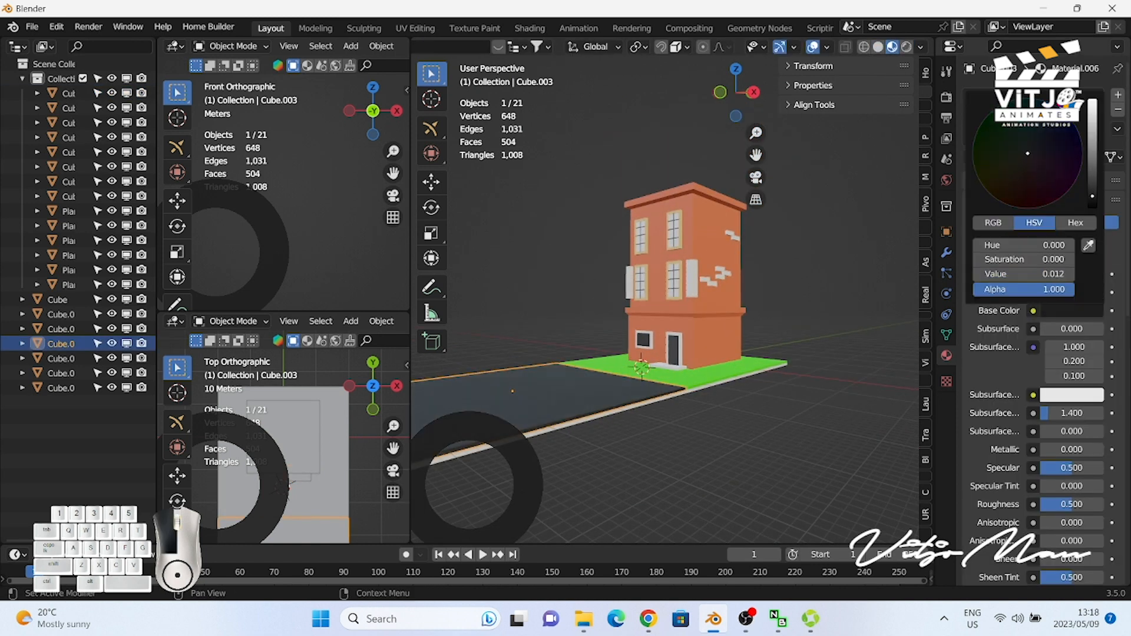
Step: Add a cube at the boundary between the lawn and the road, using the 3D cursor for placement
{"action": "middle_click_drag", "start_coordinate": [766, 354], "coordinate": [659, 345]}
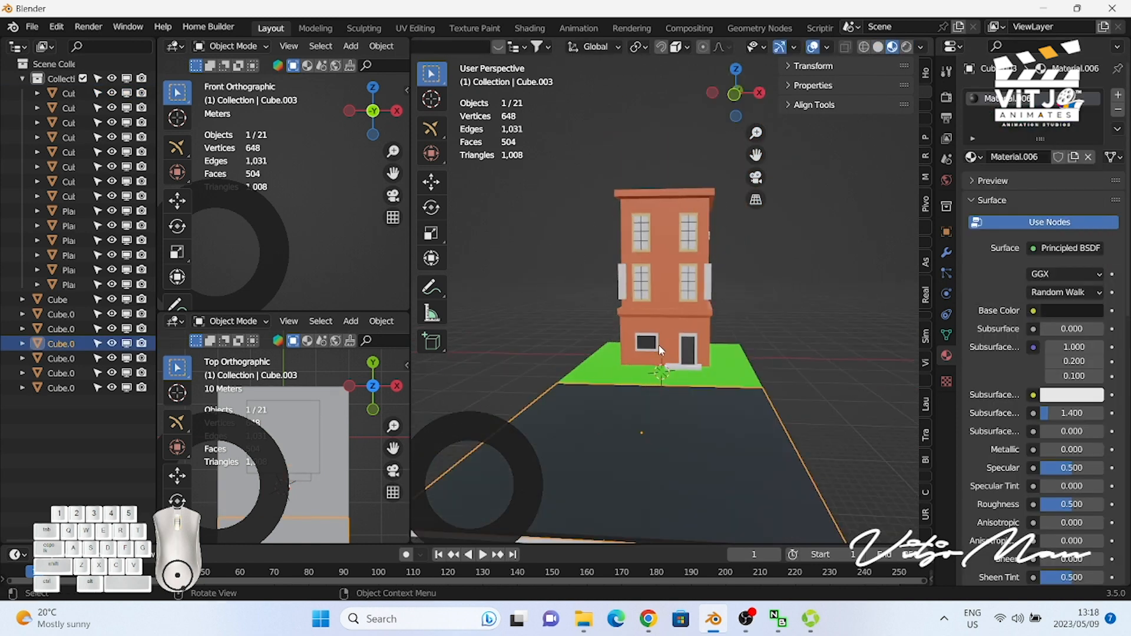
{"action": "key", "text": "shift+space"}
{"action": "key", "text": "space"}
{"action": "key", "text": "shift+a"}
{"action": "left_click", "coordinate": [702, 301]}
{"action": "scroll", "coordinate": [589, 354], "scroll_direction": "up", "scroll_amount": 2}
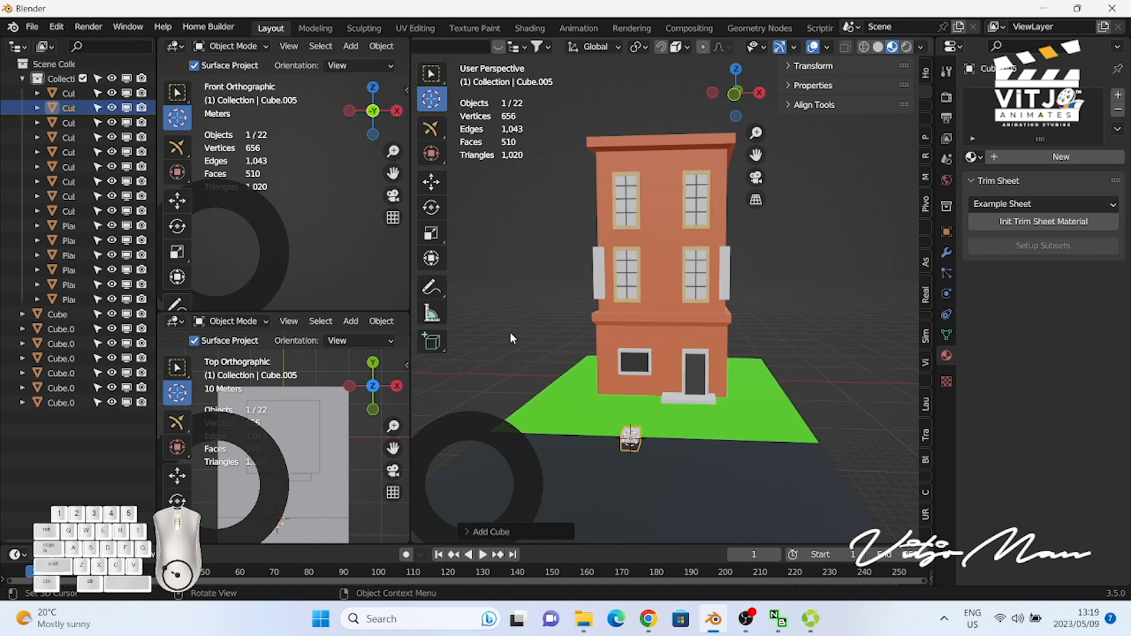
Step: Stretch the new cube along X into a long kerb strip along the lawn's front edge
{"action": "key", "text": "s"}
{"action": "key", "text": "x"}
{"action": "left_click", "coordinate": [425, 413]}
{"action": "key", "text": "s"}
{"action": "key", "text": "x"}
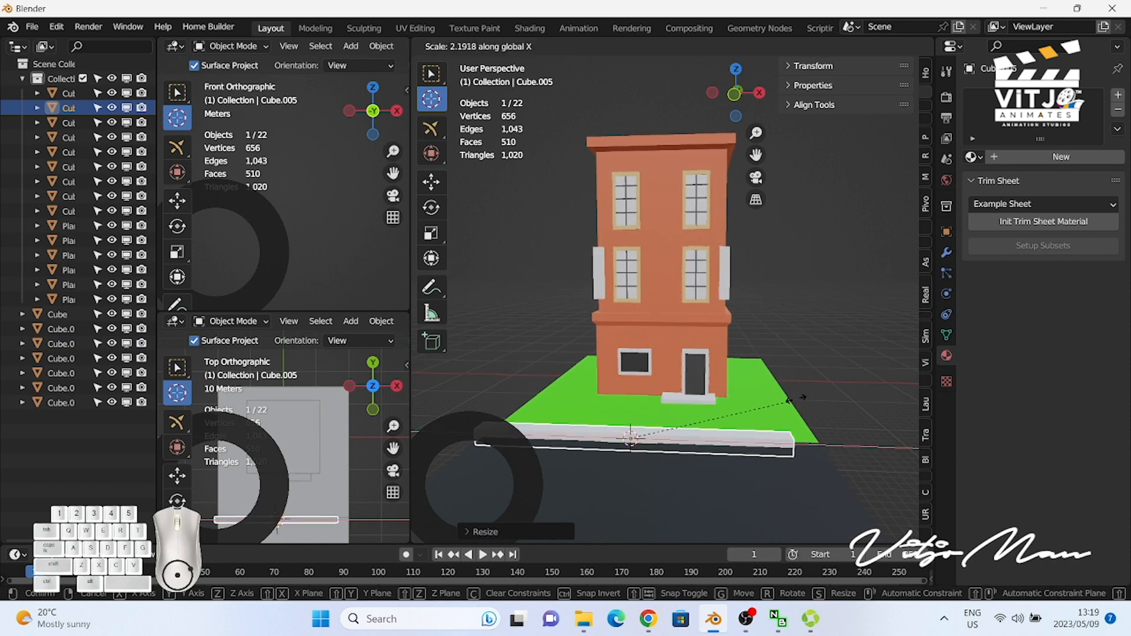
{"action": "left_click", "coordinate": [789, 396]}
Step: Move the kerb strip about 2.6 m along X to align it with the lawn's end
{"action": "key", "text": "g"}
{"action": "key", "text": "x"}
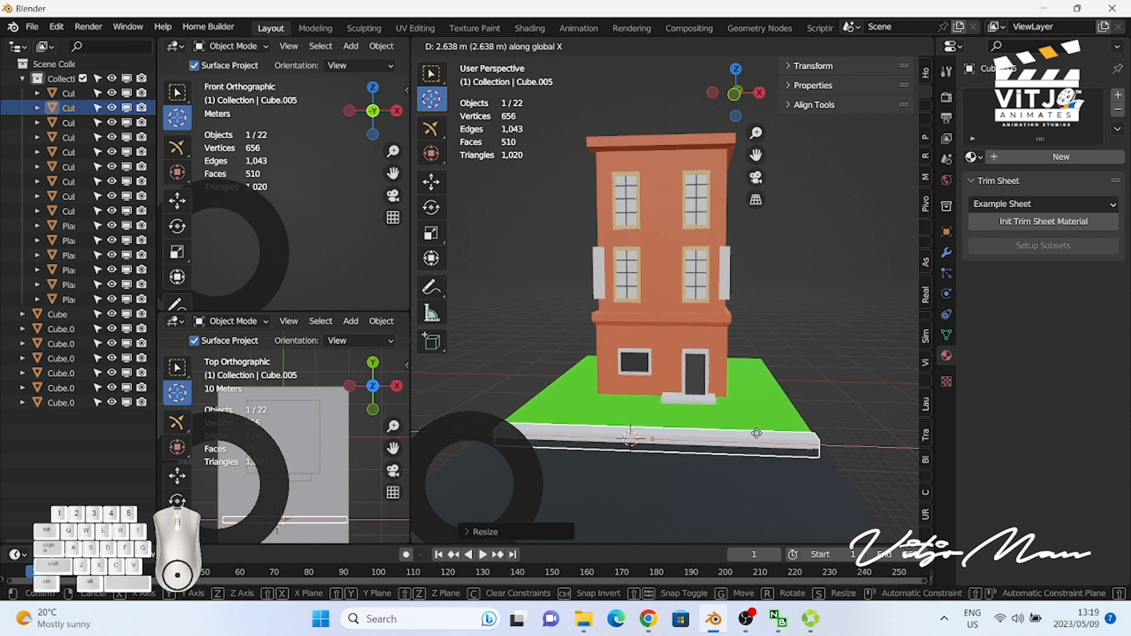
{"action": "key", "text": "Return"}
{"action": "left_click_drag", "start_coordinate": [757, 109], "coordinate": [707, 102]}
{"action": "scroll", "coordinate": [680, 190], "scroll_direction": "down", "scroll_amount": 3}
{"action": "scroll", "coordinate": [773, 367], "scroll_direction": "up", "scroll_amount": 4}
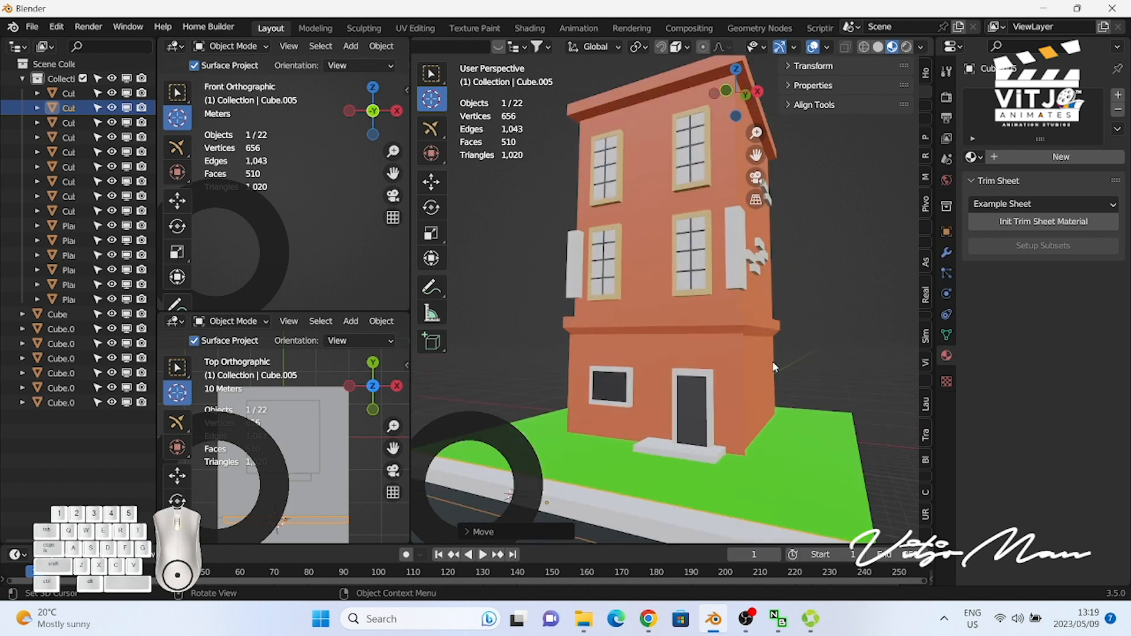
Step: Duplicate the kerb strip and move the copy along Y to the far edge of the road
{"action": "key", "text": "w"}
{"action": "left_click", "coordinate": [798, 448]}
{"action": "left_click", "coordinate": [736, 69]}
{"action": "left_click_drag", "start_coordinate": [740, 101], "coordinate": [835, 109]}
{"action": "left_click", "coordinate": [781, 427]}
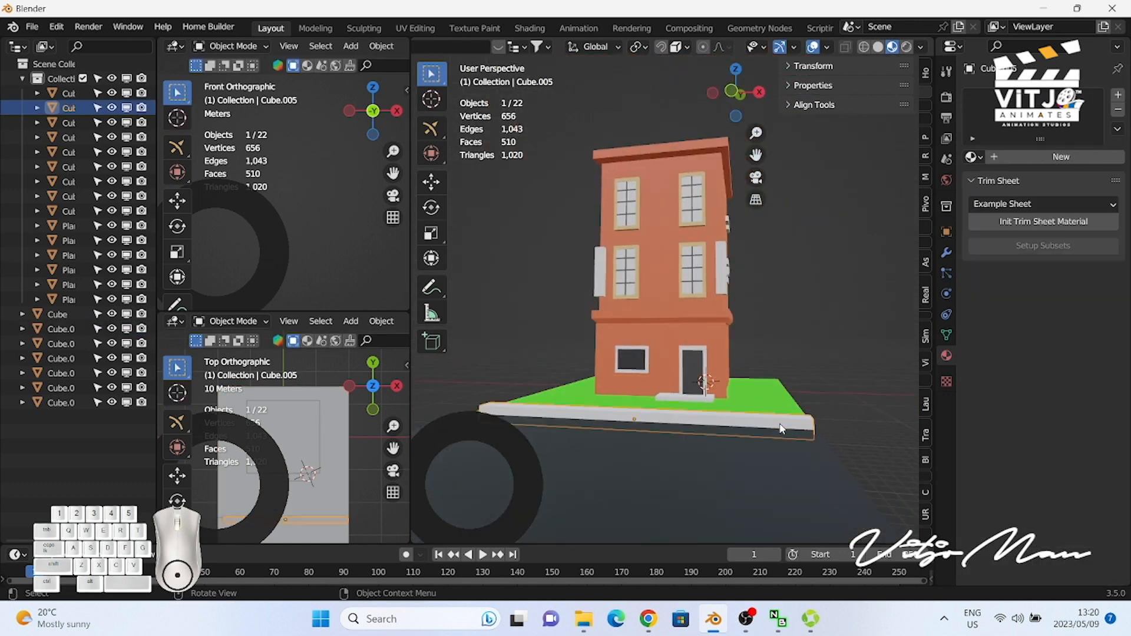
{"action": "scroll", "coordinate": [789, 330], "scroll_direction": "down", "scroll_amount": 3}
{"action": "left_click_drag", "start_coordinate": [751, 103], "coordinate": [631, 221]}
{"action": "key", "text": "KP_1"}
{"action": "key", "text": "shift+d"}
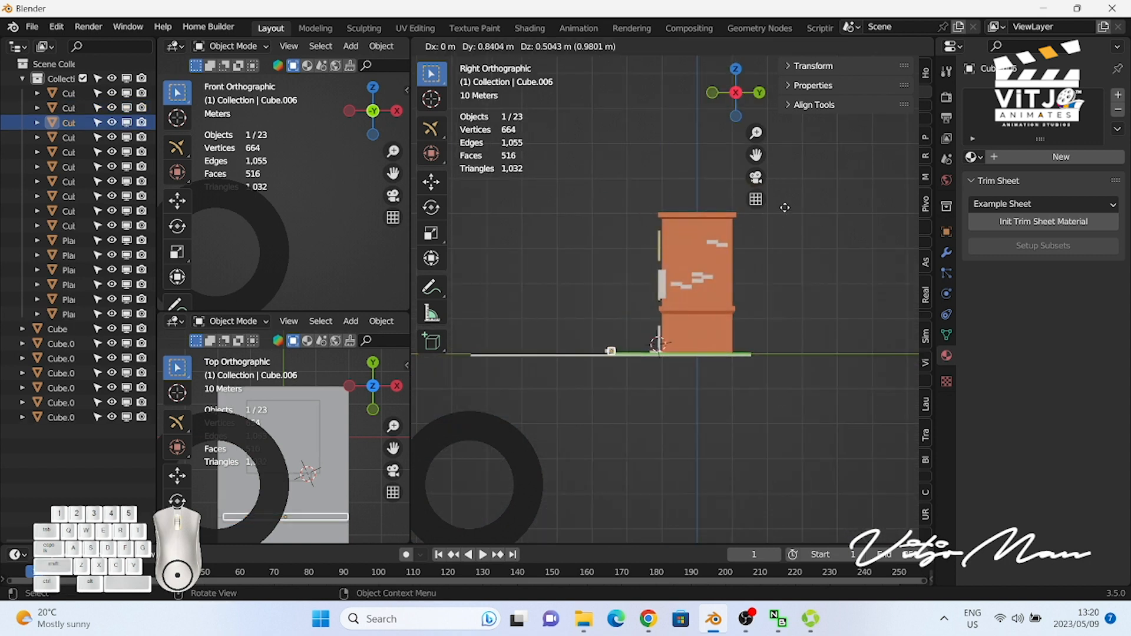
{"action": "right_click", "coordinate": [785, 207]}
{"action": "key", "text": "g"}
{"action": "key", "text": "y"}
{"action": "left_click", "coordinate": [485, 306]}
Step: Duplicate the far kerb strip, place the copy in the middle of the road and rescale it
{"action": "middle_click_drag", "start_coordinate": [631, 161], "coordinate": [640, 253]}
{"action": "key", "text": "KP_3"}
{"action": "key", "text": "shift+d"}
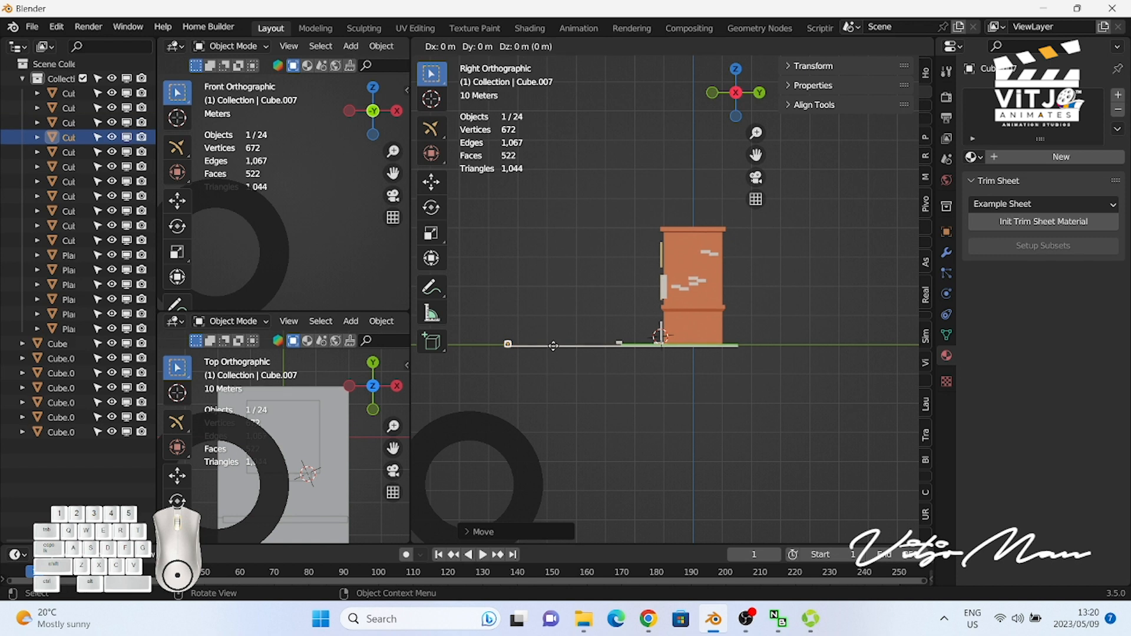
{"action": "key", "text": "s"}
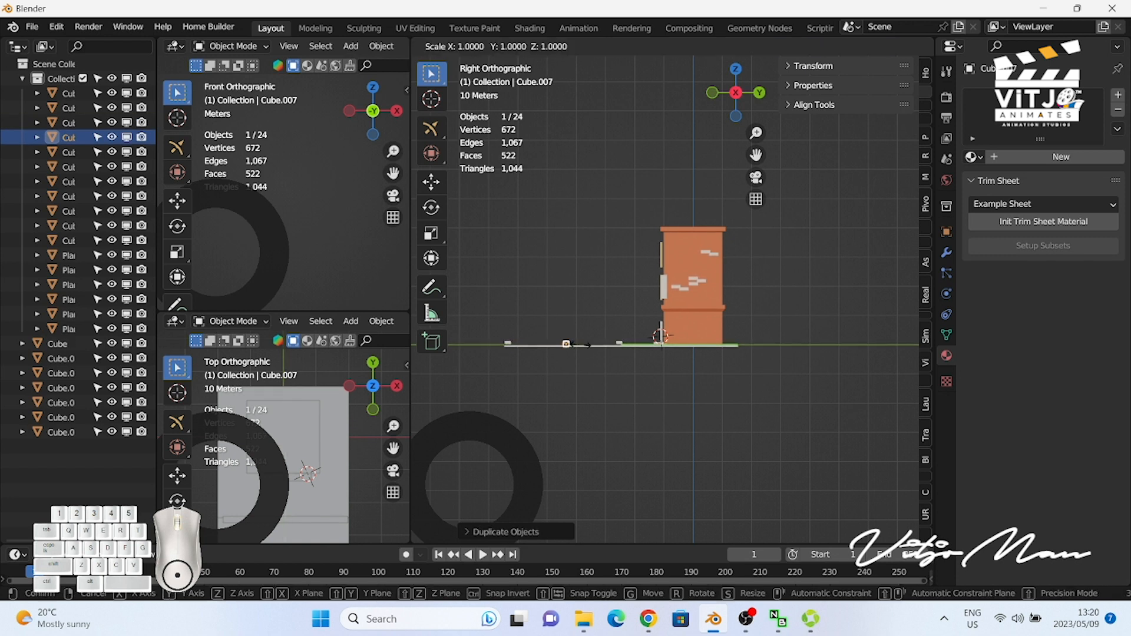
{"action": "left_click", "coordinate": [559, 318]}
Step: Shorten the middle strip along X and narrow it along Y into a lane marking
{"action": "middle_click_drag", "start_coordinate": [562, 281], "coordinate": [606, 406]}
{"action": "key", "text": "KP_1"}
{"action": "key", "text": "KP_7"}
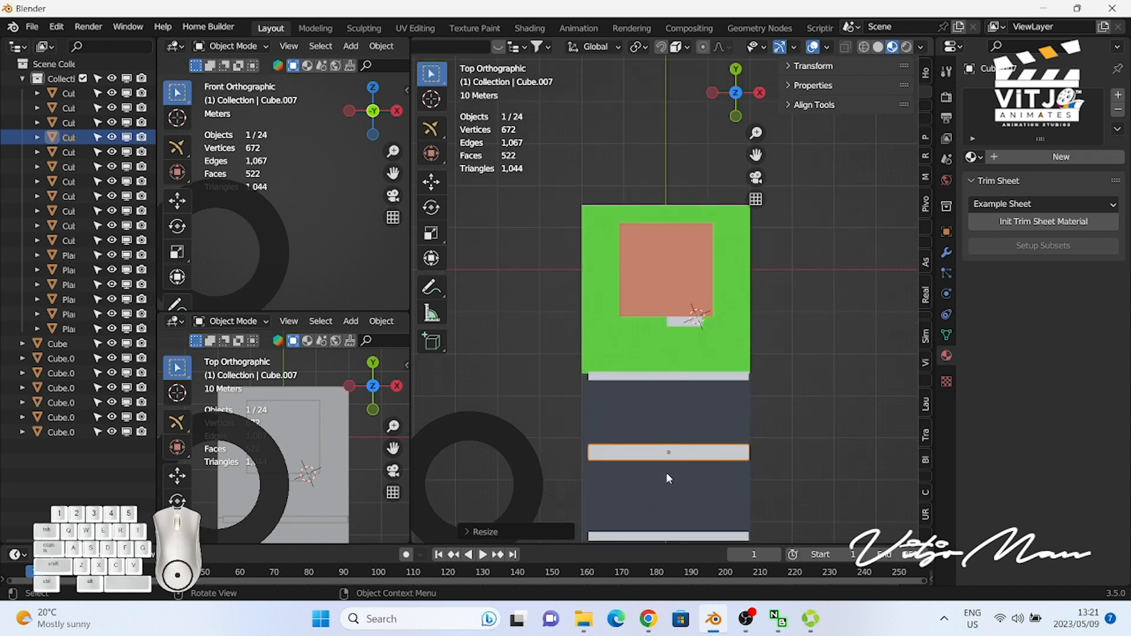
{"action": "key", "text": "s"}
{"action": "key", "text": "x"}
{"action": "left_click", "coordinate": [670, 457]}
{"action": "key", "text": "s"}
{"action": "key", "text": "y"}
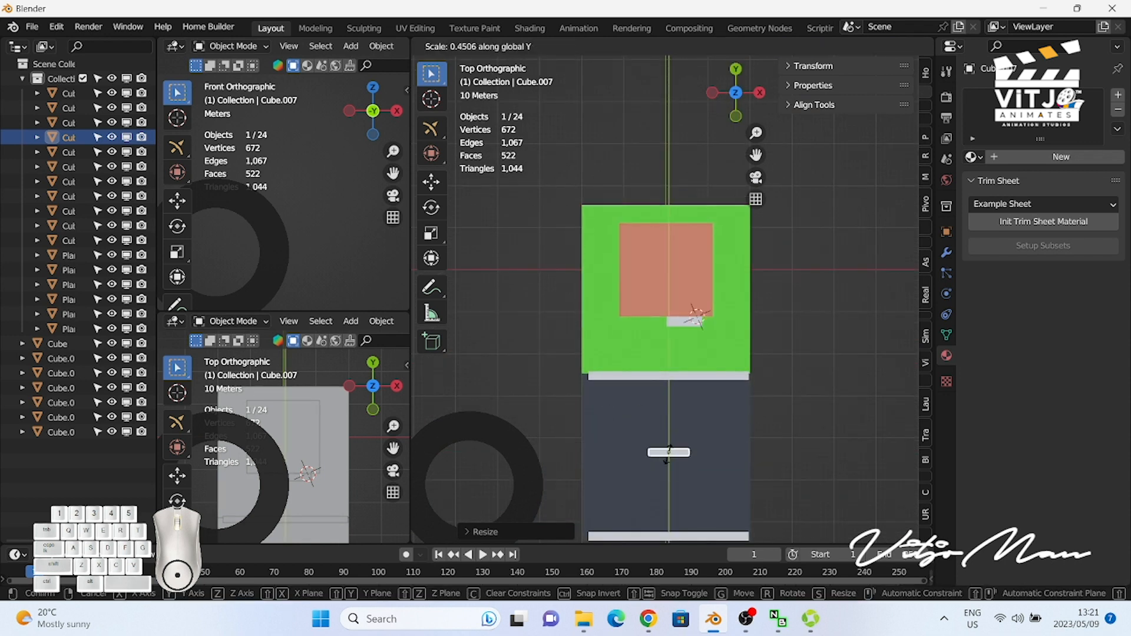
{"action": "left_click", "coordinate": [668, 455]}
Step: Move the lane marking to one end of the road's centre line and adjust its length along X
{"action": "key", "text": "g"}
{"action": "left_click", "coordinate": [613, 457]}
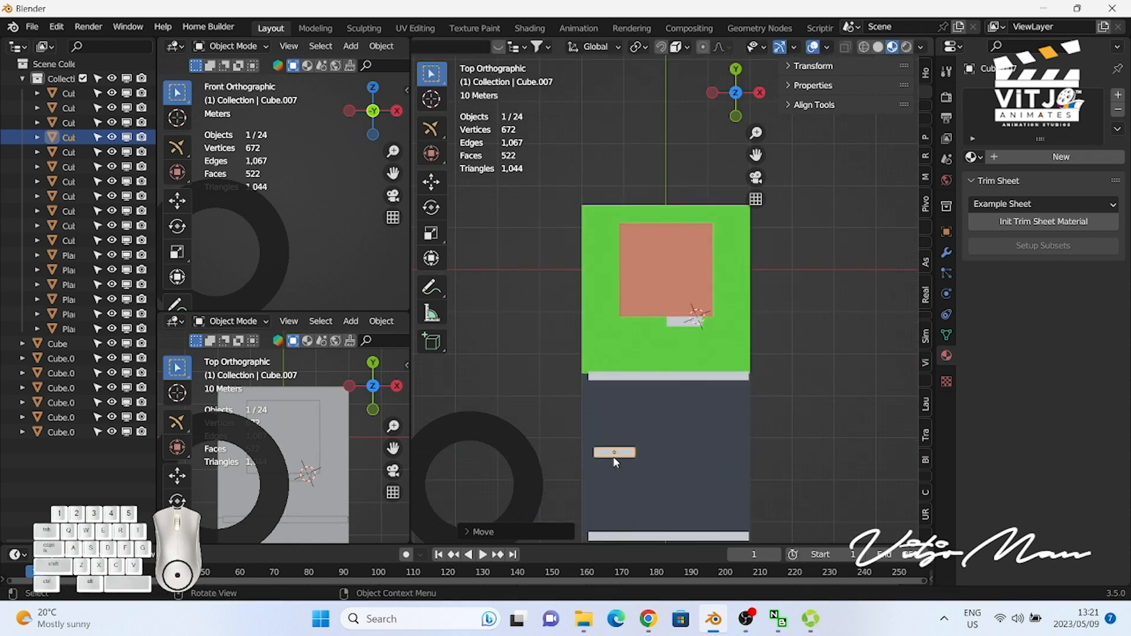
{"action": "key", "text": "s"}
{"action": "key", "text": "x"}
{"action": "left_click", "coordinate": [623, 452]}
Step: Duplicate the lane marking along X and deselect it
{"action": "key", "text": "shift+d"}
{"action": "key", "text": "x"}
{"action": "left_click", "coordinate": [868, 448]}
{"action": "left_click", "coordinate": [849, 412]}
Step: Duplicate the kerb strip beside the lawn, raise the copy along Z and shift it along Y
{"action": "left_click_drag", "start_coordinate": [741, 102], "coordinate": [648, 29]}
{"action": "middle_click_drag", "start_coordinate": [666, 236], "coordinate": [739, 241]}
{"action": "key", "text": "KP_1"}
{"action": "key", "text": "KP_3"}
{"action": "left_click", "coordinate": [597, 369]}
{"action": "left_click", "coordinate": [596, 363]}
{"action": "key", "text": "shift+d"}
{"action": "key", "text": "z"}
{"action": "left_click", "coordinate": [596, 340]}
{"action": "key", "text": "g"}
{"action": "key", "text": "y"}
{"action": "left_click", "coordinate": [606, 340]}
Step: Scale the raised strip down along Z and X into a thinner, shorter bar
{"action": "left_click_drag", "start_coordinate": [744, 99], "coordinate": [872, 100]}
{"action": "key", "text": "KP_1"}
{"action": "key", "text": "s"}
{"action": "key", "text": "x"}
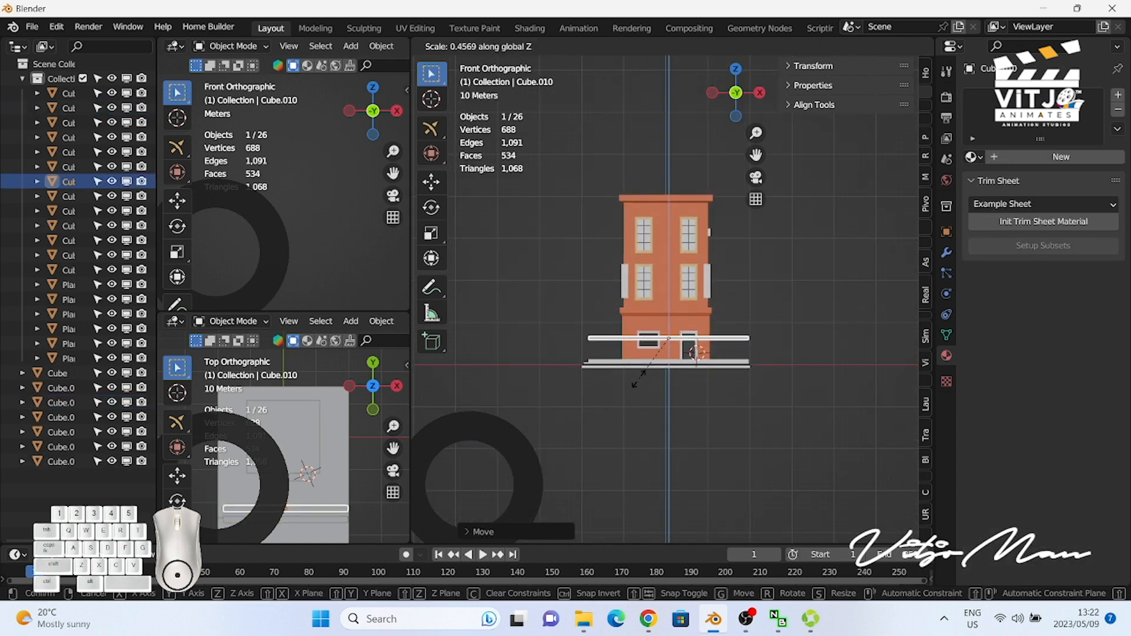
{"action": "left_click", "coordinate": [682, 359]}
Step: Lower the bar about 3.9 m along Z and slide it along X towards the ground-floor window side
{"action": "key", "text": "g"}
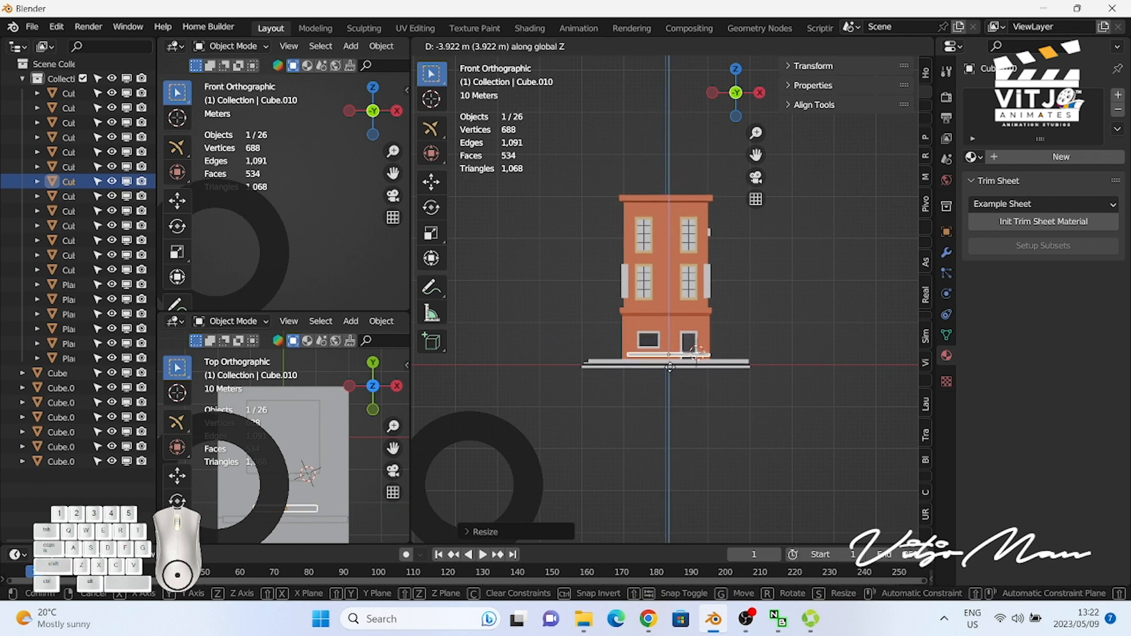
{"action": "left_click", "coordinate": [670, 365]}
{"action": "scroll", "coordinate": [670, 364], "scroll_direction": "up", "scroll_amount": 4}
{"action": "key", "text": "g"}
{"action": "key", "text": "x"}
{"action": "left_click", "coordinate": [658, 336]}
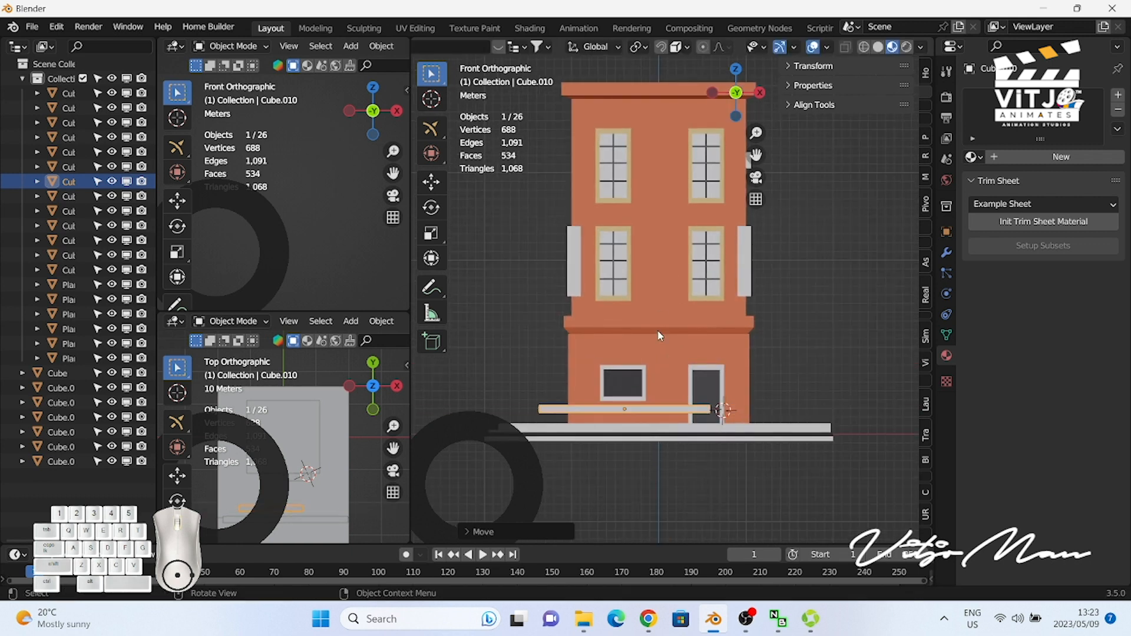
Step: Duplicate the horizontal bar, scale the copy along X and Z into a short upright picket, and lower it along Z
{"action": "key", "text": "shift+d"}
{"action": "key", "text": "s"}
{"action": "key", "text": "x"}
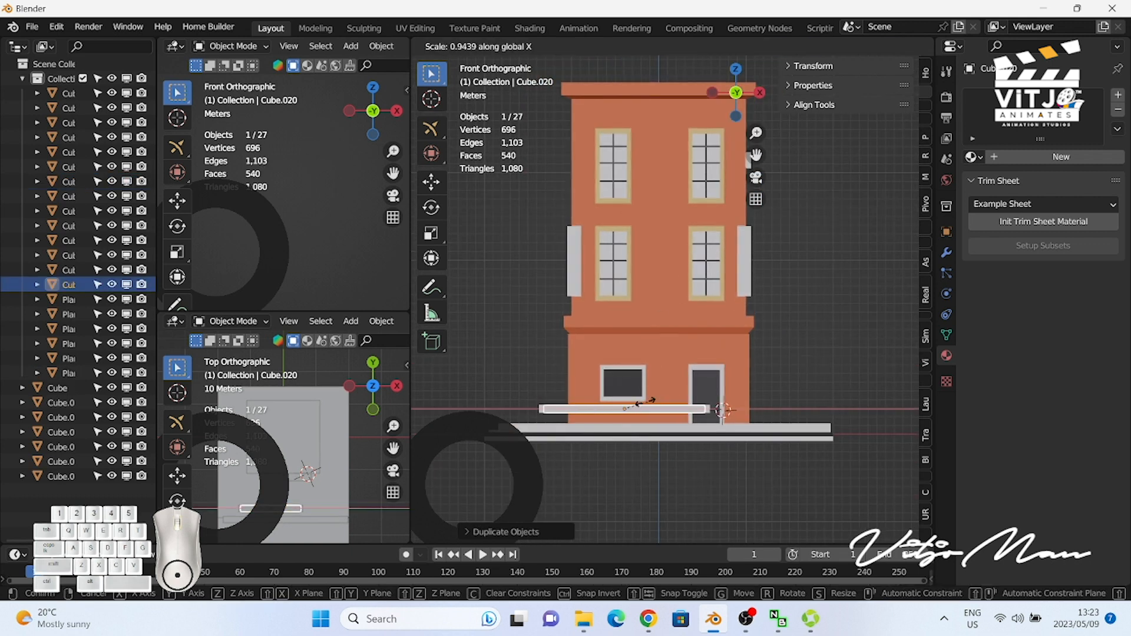
{"action": "left_click", "coordinate": [626, 409]}
{"action": "key", "text": "s"}
{"action": "key", "text": "z"}
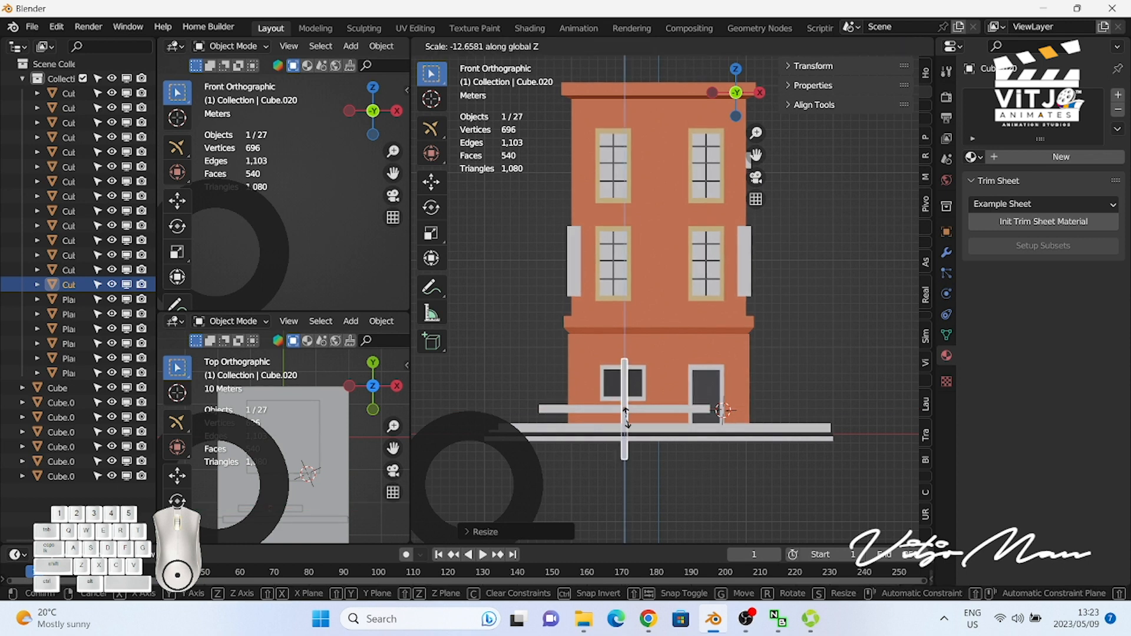
{"action": "left_click", "coordinate": [628, 407]}
{"action": "key", "text": "g"}
{"action": "key", "text": "z"}
{"action": "left_click", "coordinate": [627, 416]}
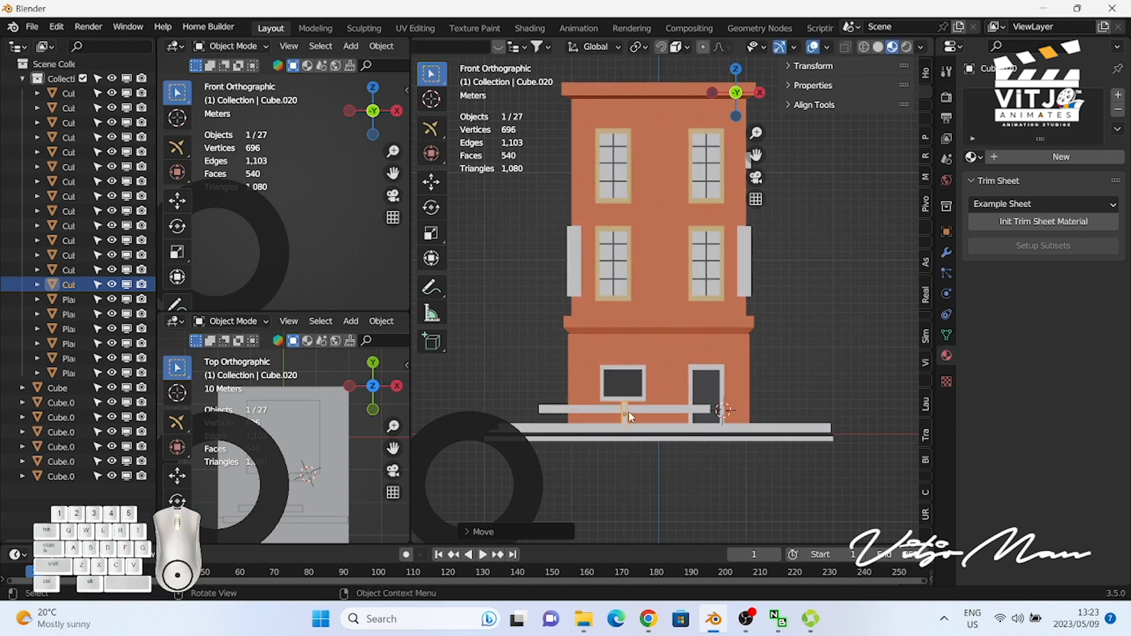
Step: Duplicate the picket twice along X under the bar and adjust the spacing of the last copy
{"action": "key", "text": "shift+d"}
{"action": "key", "text": "x"}
{"action": "left_click", "coordinate": [602, 417]}
{"action": "key", "text": "shift+d"}
{"action": "key", "text": "x"}
{"action": "left_click", "coordinate": [580, 417]}
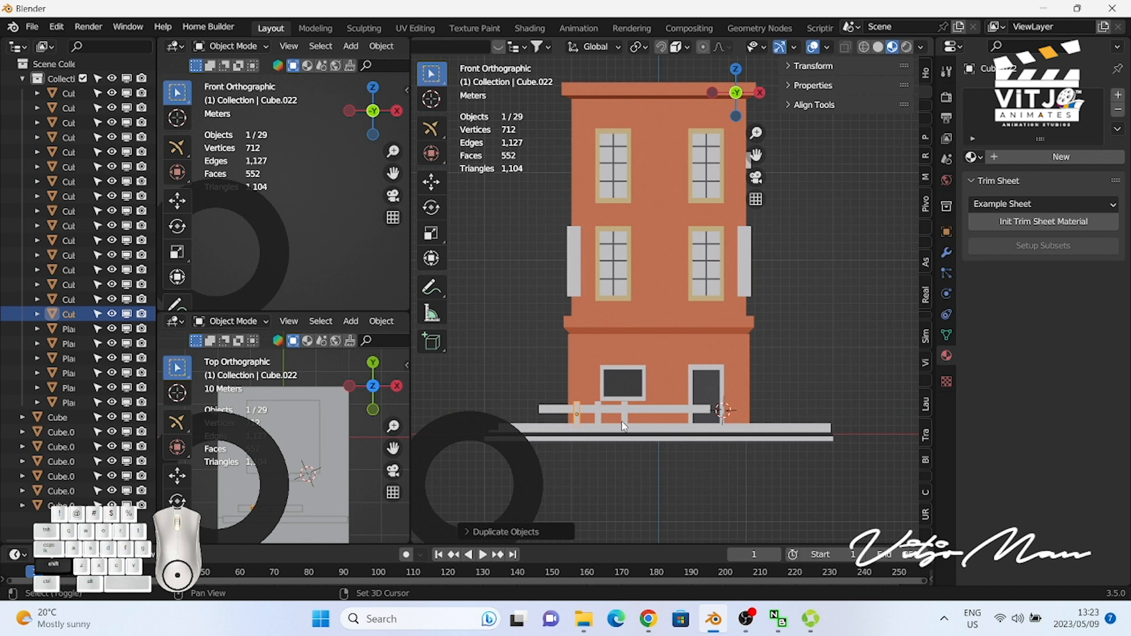
{"action": "key", "text": "g"}
{"action": "key", "text": "x"}
{"action": "left_click", "coordinate": [622, 418]}
Step: Duplicate the picket three more times along X, covering both ends of the bar
{"action": "left_click", "coordinate": [578, 417]}
{"action": "key", "text": "shift+d"}
{"action": "key", "text": "x"}
{"action": "left_click", "coordinate": [558, 416]}
{"action": "key", "text": "shift+d"}
{"action": "key", "text": "x"}
{"action": "left_click", "coordinate": [646, 417]}
{"action": "key", "text": "shift+d"}
{"action": "key", "text": "x"}
{"action": "left_click", "coordinate": [672, 423]}
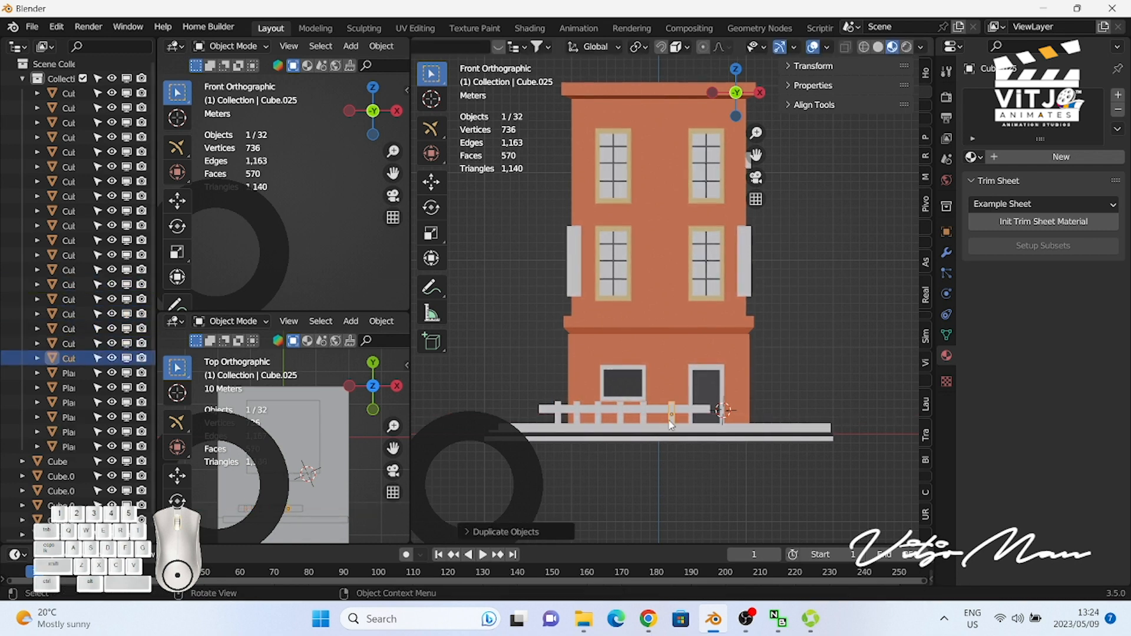
Step: Shorten the horizontal bar along X and slide it along X to fit the row of pickets
{"action": "left_click", "coordinate": [690, 409]}
{"action": "key", "text": "s"}
{"action": "key", "text": "x"}
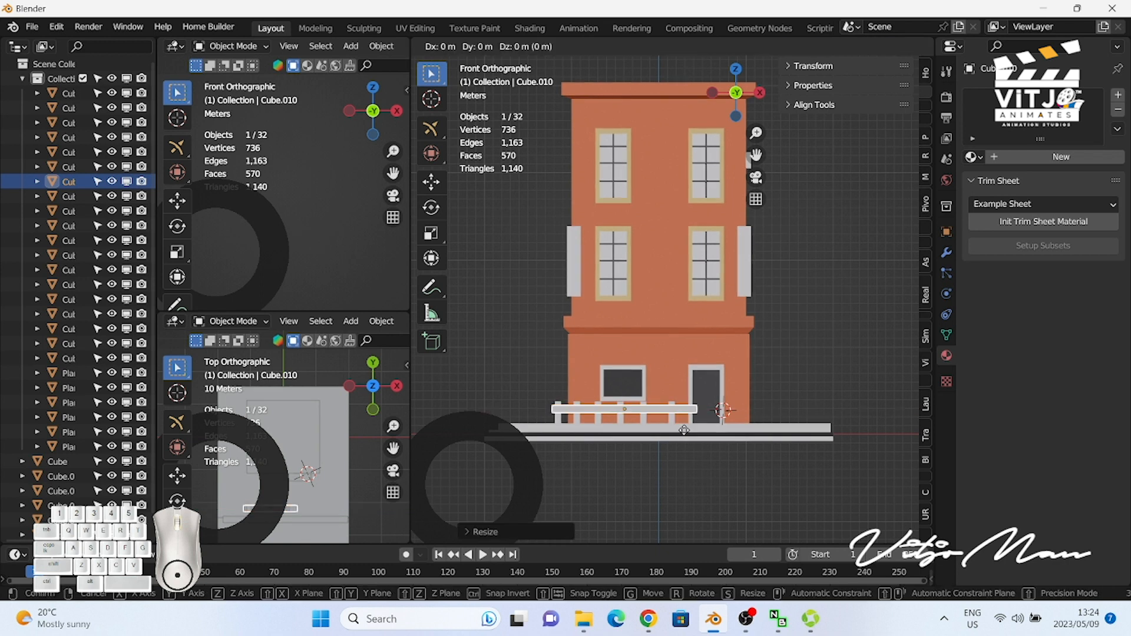
{"action": "left_click", "coordinate": [684, 439]}
{"action": "key", "text": "g"}
{"action": "key", "text": "x"}
{"action": "left_click", "coordinate": [670, 437]}
Step: Select the fence's upright pickets together, undoing and redoing the last selection changes
{"action": "middle_click_drag", "start_coordinate": [671, 436], "coordinate": [666, 413]}
{"action": "left_click", "coordinate": [567, 409]}
{"action": "left_click", "coordinate": [594, 410], "text": "shift"}
{"action": "left_click", "coordinate": [623, 409], "text": "shift"}
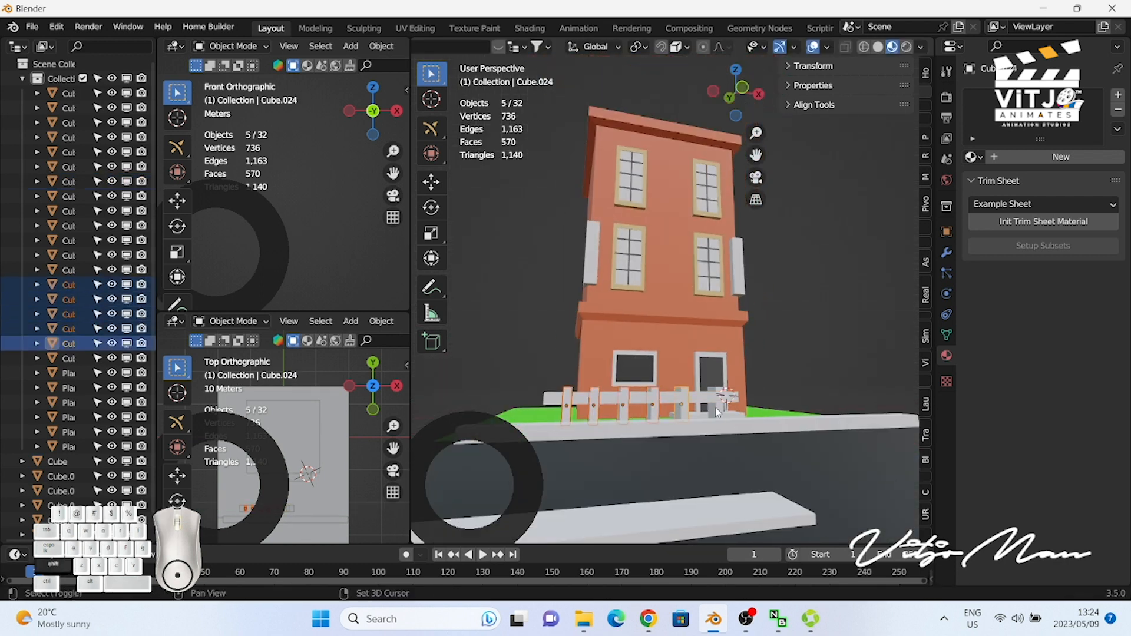
{"action": "key", "text": "ctrl+z"}
{"action": "key", "text": "ctrl+z"}
{"action": "key", "text": "ctrl+shift+z"}
Step: Select the white corner block beside the middle-floor window on the brick side and open it in Edit Mode
{"action": "left_click_drag", "start_coordinate": [743, 97], "coordinate": [684, 121]}
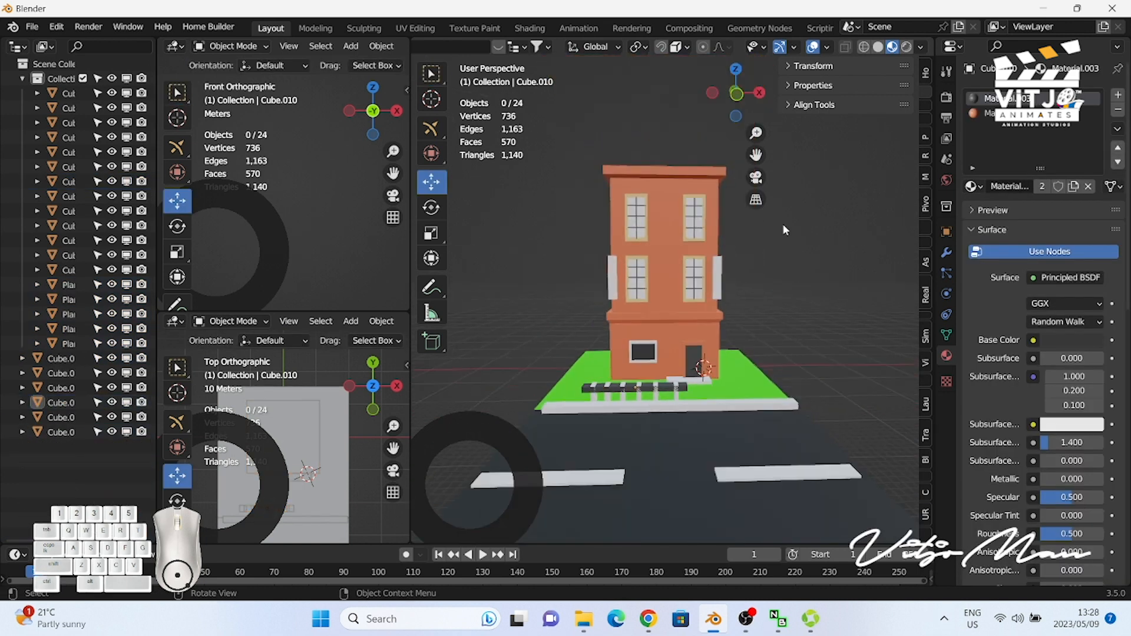
{"action": "left_click_drag", "start_coordinate": [737, 95], "coordinate": [698, 101]}
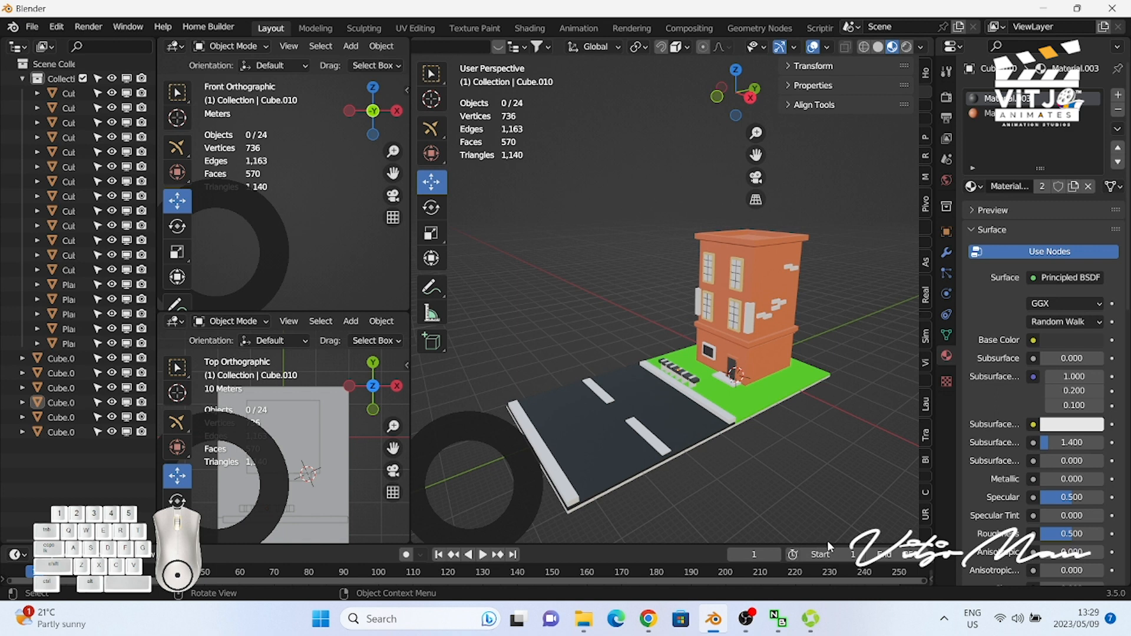
{"action": "scroll", "coordinate": [831, 535], "scroll_direction": "up", "scroll_amount": 5}
{"action": "left_click_drag", "start_coordinate": [756, 155], "coordinate": [751, 115]}
{"action": "left_click", "coordinate": [720, 252]}
{"action": "left_click", "coordinate": [853, 291]}
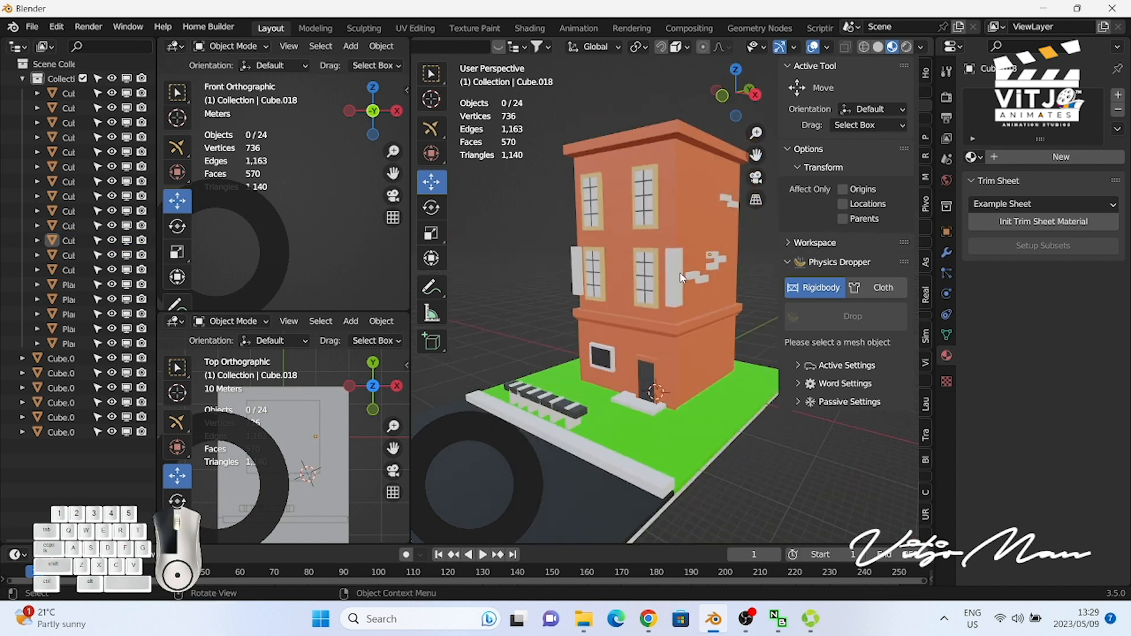
{"action": "left_click", "coordinate": [669, 271]}
{"action": "scroll", "coordinate": [710, 253], "scroll_direction": "up", "scroll_amount": 6}
{"action": "key", "text": "Tab"}
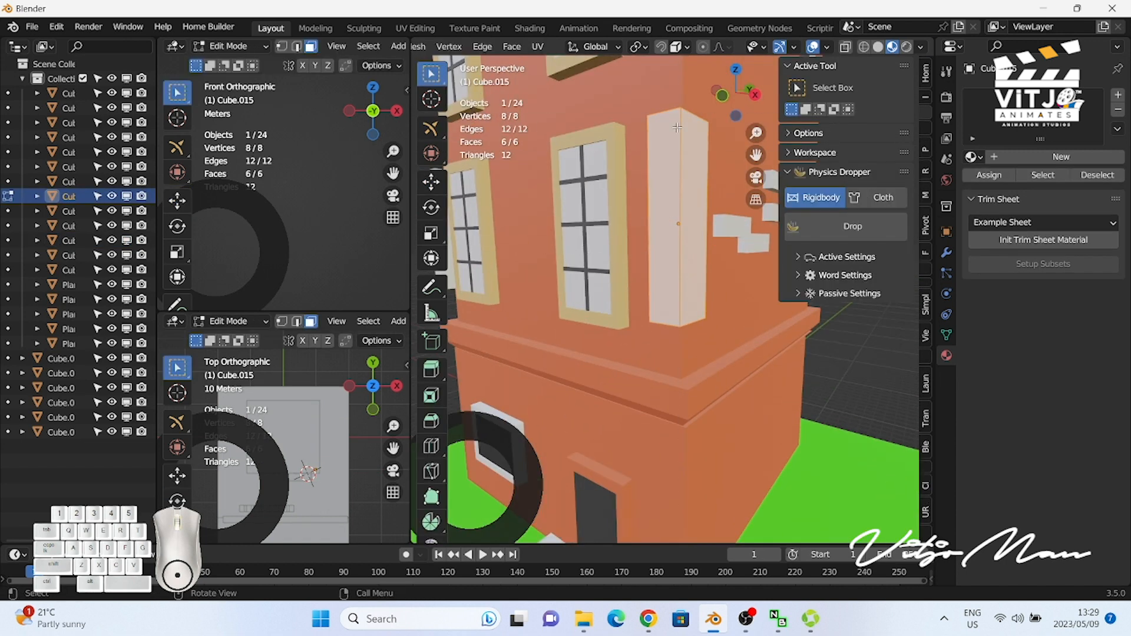
Step: Bevel the outer vertical edge of this corner block
{"action": "key", "text": "Escape"}
{"action": "scroll", "coordinate": [674, 140], "scroll_direction": "up", "scroll_amount": 2}
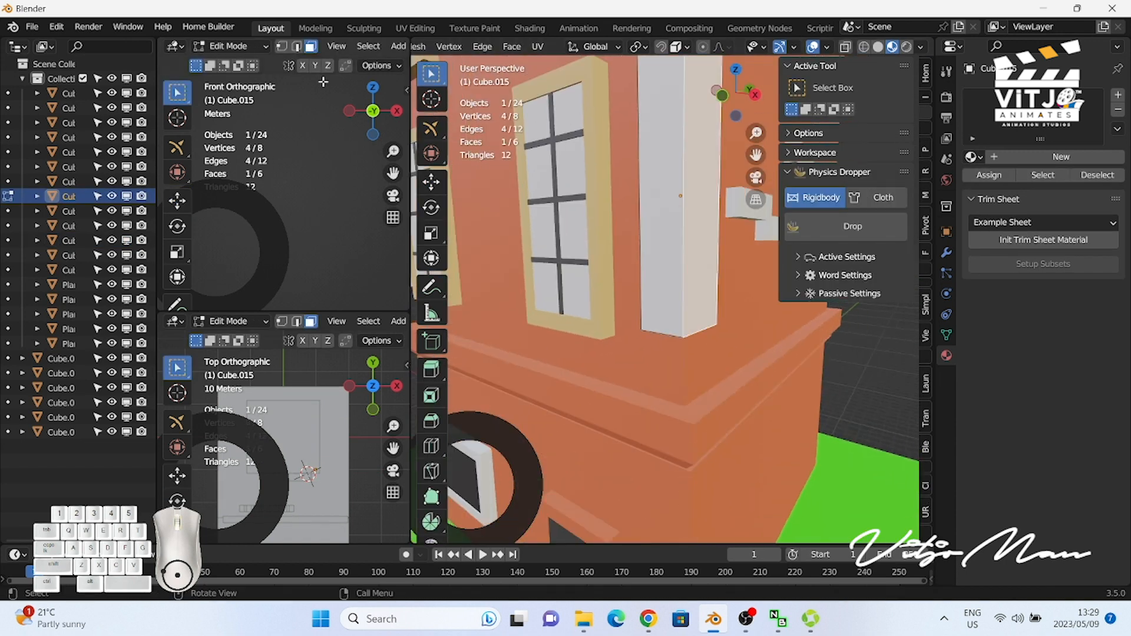
{"action": "left_click", "coordinate": [799, 268]}
{"action": "scroll", "coordinate": [799, 269], "scroll_direction": "down", "scroll_amount": 5}
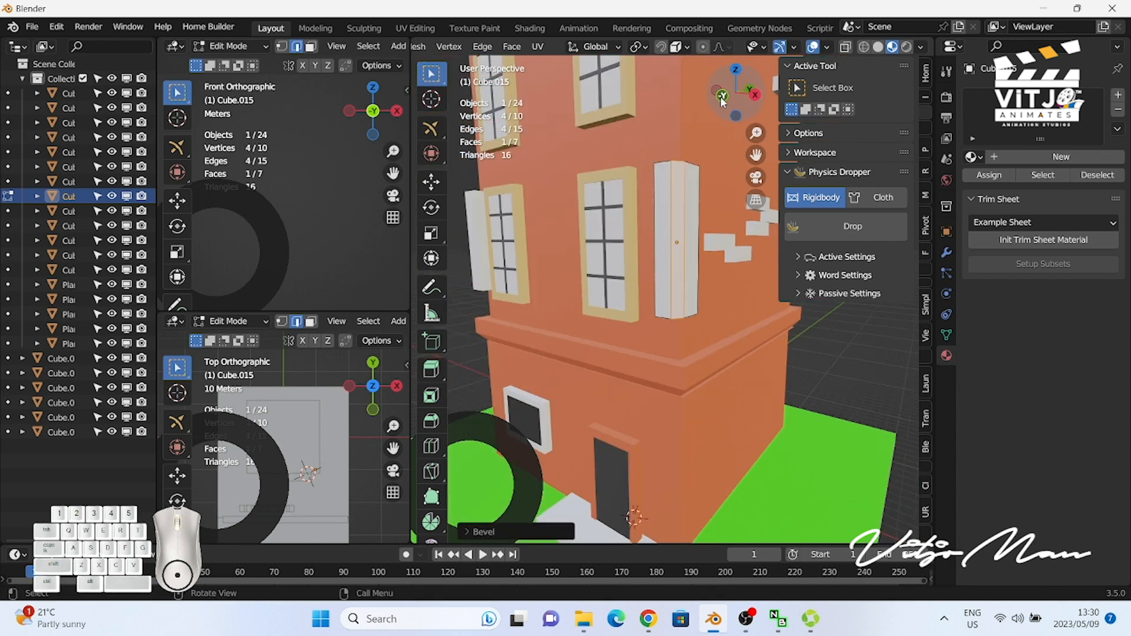
Step: Bevel the outer vertical edge of the white block at the opposite front corner of the building
{"action": "middle_click_drag", "start_coordinate": [649, 248], "coordinate": [527, 232]}
{"action": "left_click_drag", "start_coordinate": [731, 115], "coordinate": [843, 71]}
{"action": "scroll", "coordinate": [565, 237], "scroll_direction": "up", "scroll_amount": 2}
{"action": "left_click", "coordinate": [565, 237]}
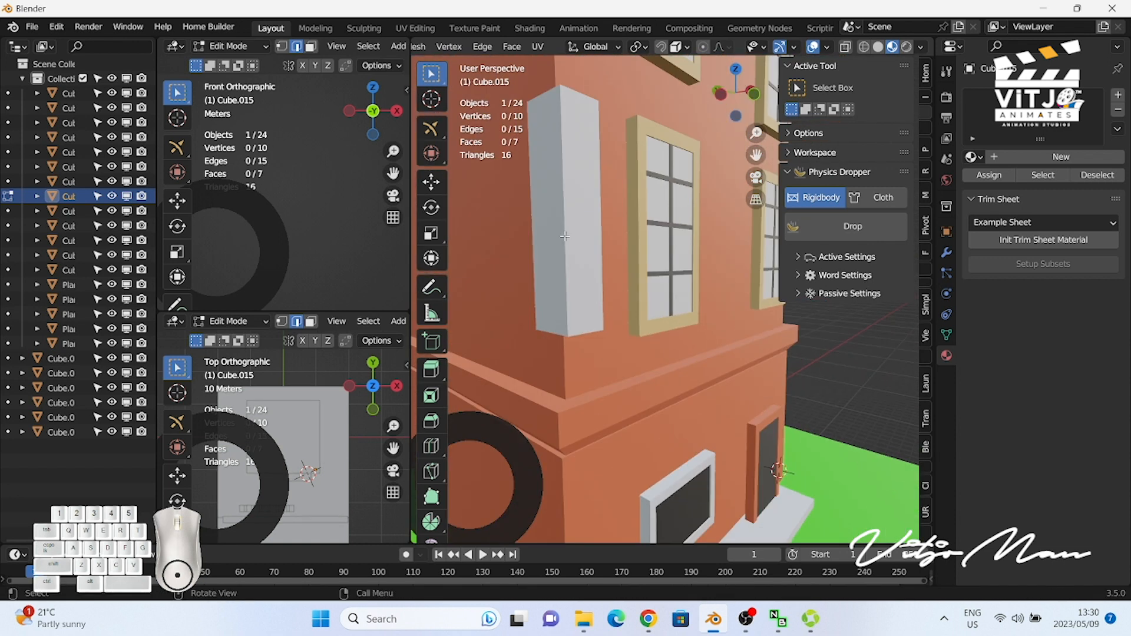
{"action": "key", "text": "ctrl+b"}
{"action": "left_click", "coordinate": [567, 212]}
{"action": "middle_click_drag", "start_coordinate": [567, 212], "coordinate": [648, 413]}
Step: Return to Object Mode and join the two white corner blocks into one object
{"action": "key", "text": "Tab"}
{"action": "left_click", "coordinate": [744, 266]}
{"action": "left_click", "coordinate": [750, 255]}
{"action": "left_click", "coordinate": [567, 257], "text": "shift"}
{"action": "key", "text": "ctrl+j"}
Step: Set the joined corner blocks' base colour to a light orange tan and deselect them
{"action": "left_click", "coordinate": [1061, 310]}
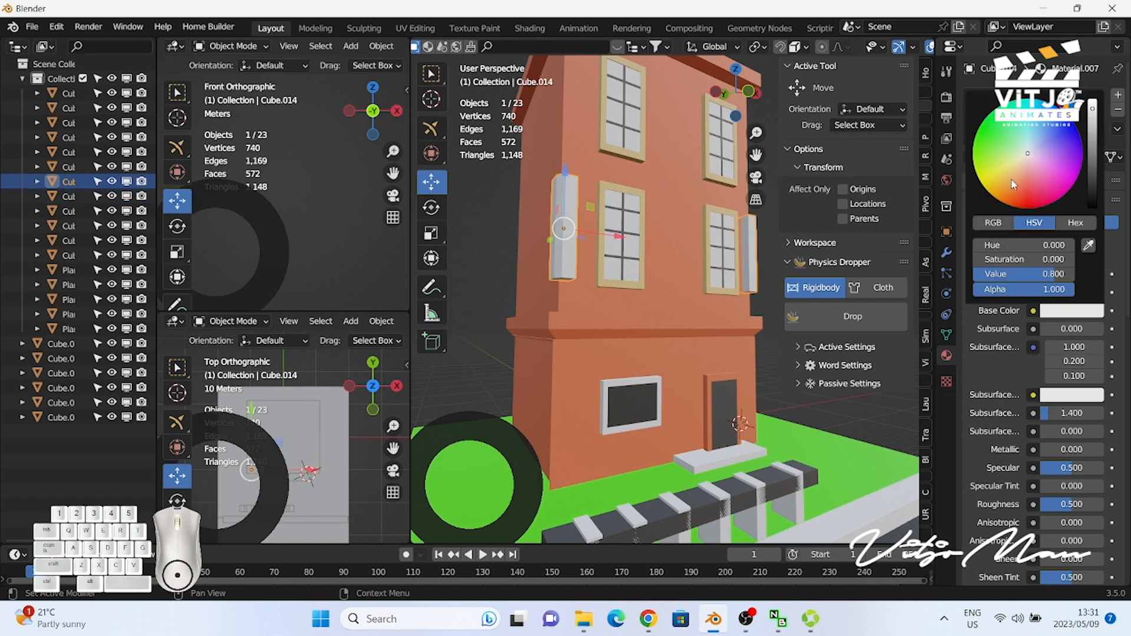
{"action": "left_click_drag", "start_coordinate": [1020, 176], "coordinate": [1013, 178]}
{"action": "left_click", "coordinate": [825, 383]}
{"action": "left_click", "coordinate": [771, 277]}
{"action": "middle_click_drag", "start_coordinate": [693, 131], "coordinate": [710, 106]}
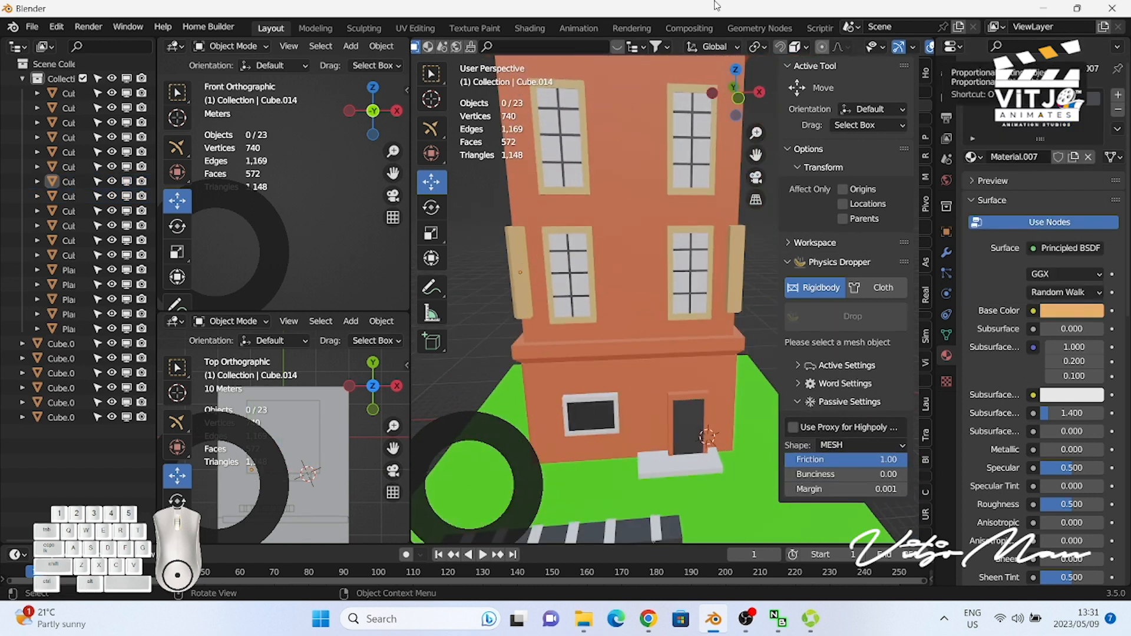
Step: Place the 3D cursor on the facade above the ground-floor window, add a cube there and scale it down
{"action": "middle_click_drag", "start_coordinate": [719, 377], "coordinate": [647, 376]}
{"action": "left_click", "coordinate": [433, 105]}
{"action": "left_click", "coordinate": [597, 349]}
{"action": "key", "text": "shift+a"}
{"action": "mouse_move", "coordinate": [597, 288]}
{"action": "left_click", "coordinate": [672, 303]}
{"action": "key", "text": "s"}
{"action": "left_click", "coordinate": [597, 349]}
Step: Scale the new cube along X, then resize it uniformly to suit the facade
{"action": "scroll", "coordinate": [597, 349], "scroll_direction": "up", "scroll_amount": 5}
{"action": "middle_click_drag", "start_coordinate": [597, 349], "coordinate": [592, 306]}
{"action": "key", "text": "s"}
{"action": "key", "text": "x"}
{"action": "left_click", "coordinate": [547, 482]}
{"action": "scroll", "coordinate": [547, 482], "scroll_direction": "down", "scroll_amount": 3}
{"action": "key", "text": "s"}
{"action": "left_click", "coordinate": [505, 308]}
Step: Widen the block along X into a long sign board above the window and door
{"action": "scroll", "coordinate": [506, 308], "scroll_direction": "up", "scroll_amount": 3}
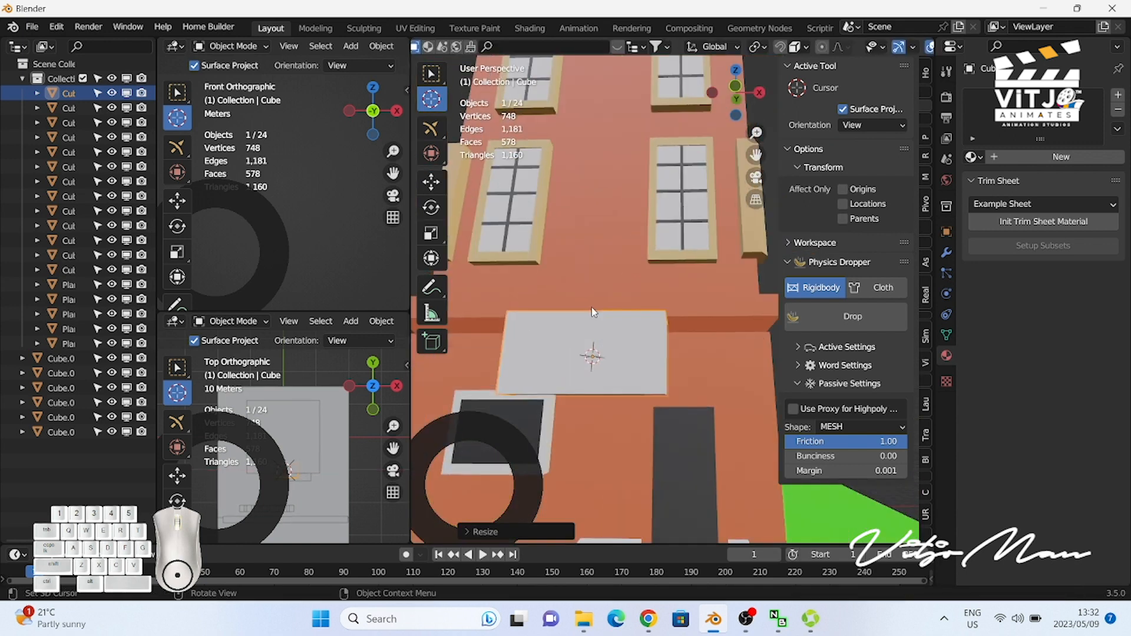
{"action": "key", "text": "s"}
{"action": "key", "text": "x"}
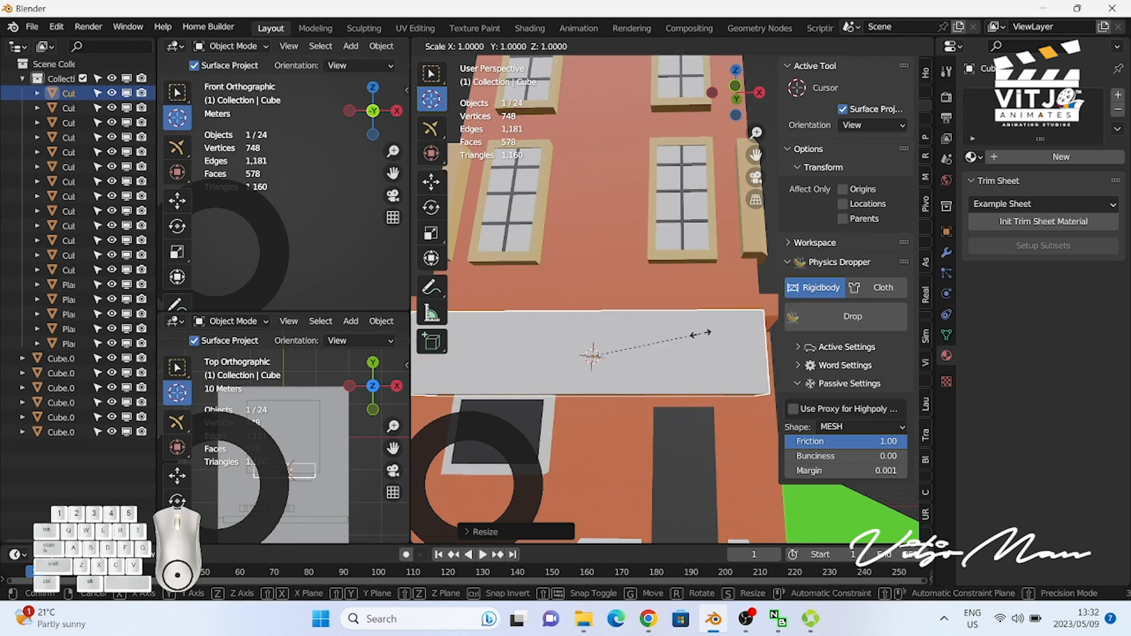
{"action": "left_click", "coordinate": [677, 338]}
{"action": "key", "text": "KP_3"}
{"action": "key", "text": "s"}
{"action": "right_click", "coordinate": [666, 283]}
Step: Scale the sign board down along Z and raise it to just below the ledge
{"action": "key", "text": "KP_1"}
{"action": "key", "text": "s"}
{"action": "key", "text": "z"}
{"action": "left_click", "coordinate": [632, 290]}
{"action": "key", "text": "g"}
{"action": "key", "text": "z"}
{"action": "left_click", "coordinate": [652, 272]}
Step: Save the scene as Blender-Day 1.blend in the LC_Epic_Car_Models folder
{"action": "left_click_drag", "start_coordinate": [738, 107], "coordinate": [607, 108]}
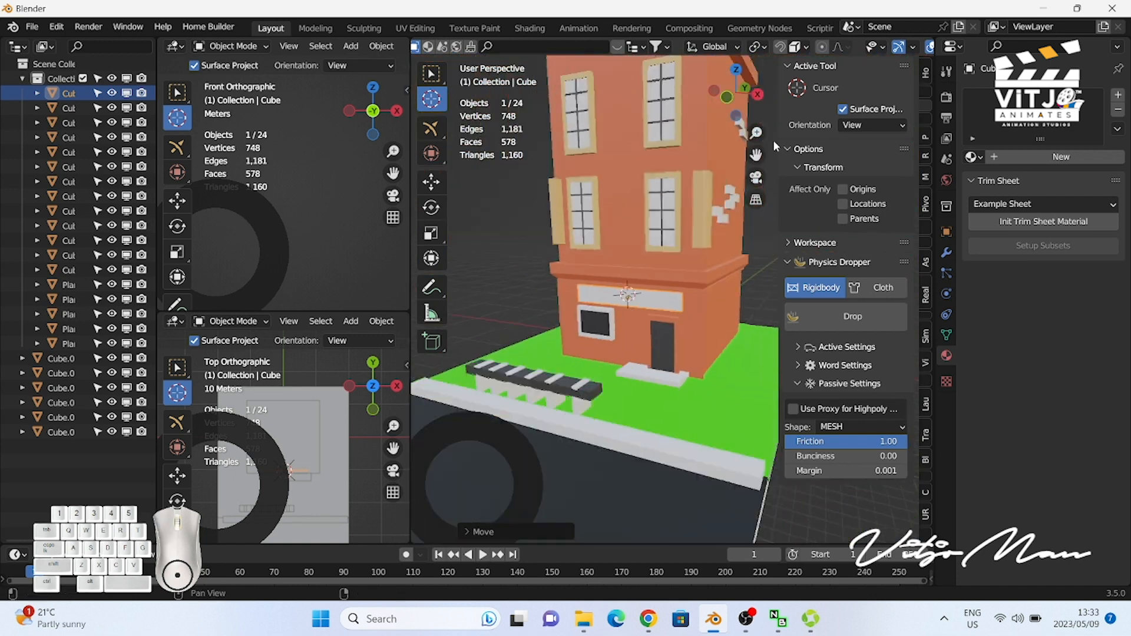
{"action": "scroll", "coordinate": [773, 140], "scroll_direction": "down", "scroll_amount": 5}
{"action": "left_click", "coordinate": [32, 26]}
{"action": "left_click", "coordinate": [47, 140]}
{"action": "left_click", "coordinate": [390, 503]}
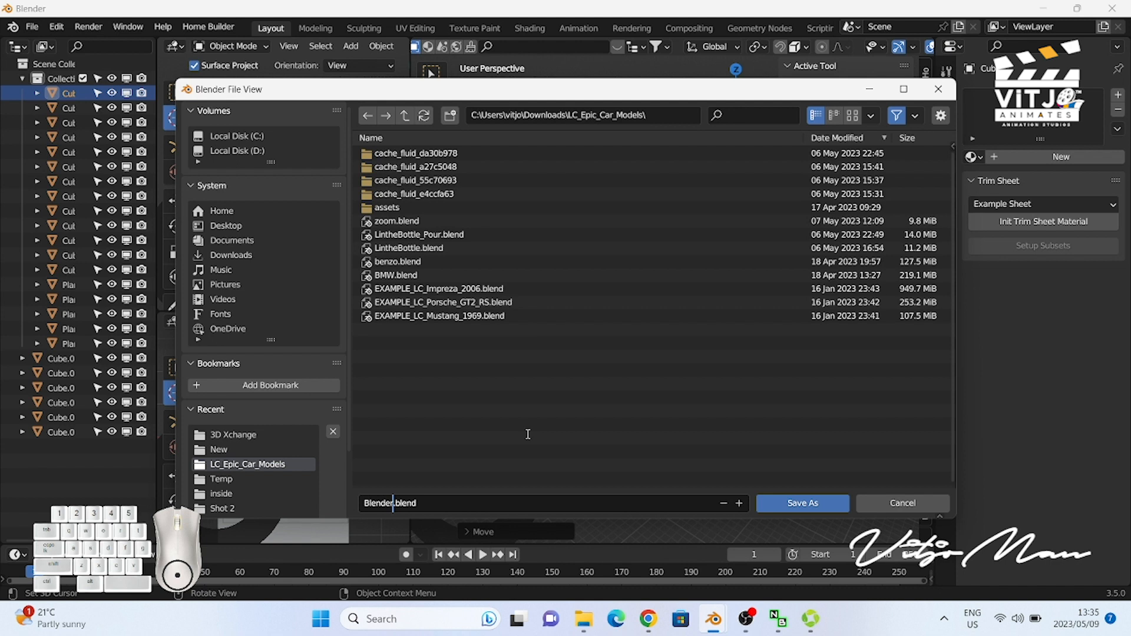
{"action": "left_click", "coordinate": [809, 507]}
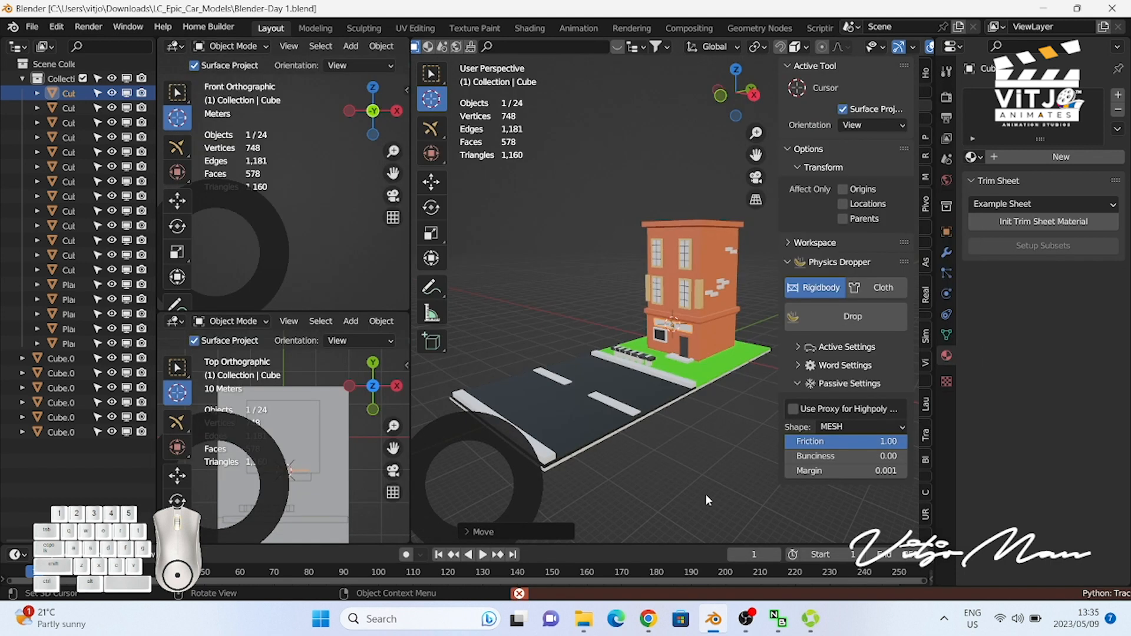
Step: Add a sun light to the scene and switch the viewport to rendered shading
{"action": "key", "text": "shift+a"}
{"action": "mouse_move", "coordinate": [557, 470]}
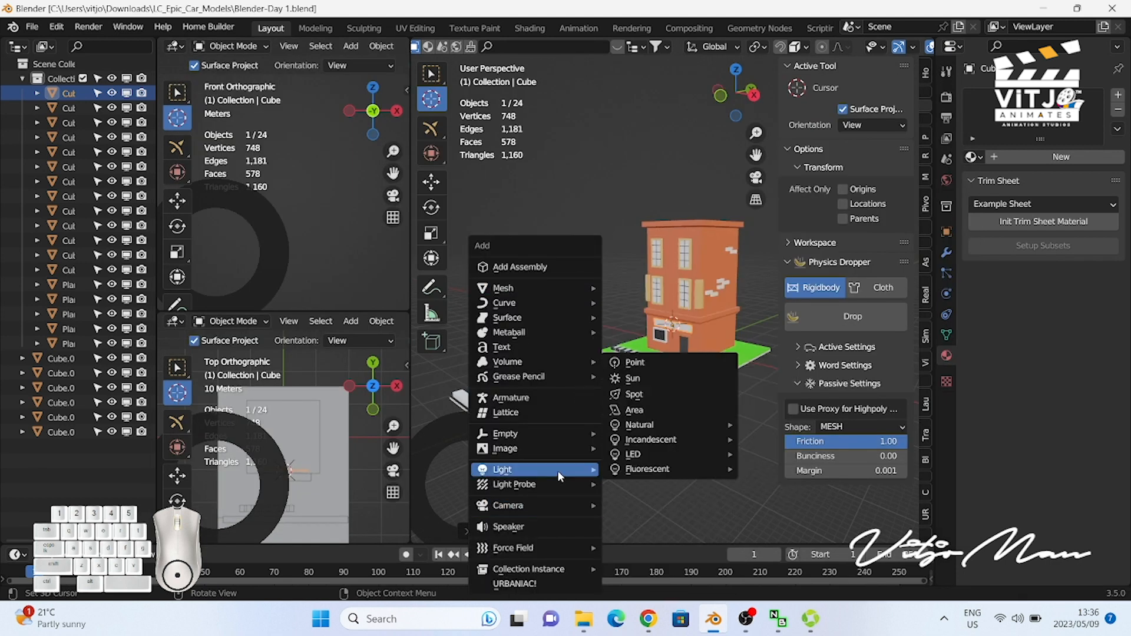
{"action": "left_click", "coordinate": [639, 382]}
{"action": "middle_click_drag", "start_coordinate": [645, 311], "coordinate": [461, 260]}
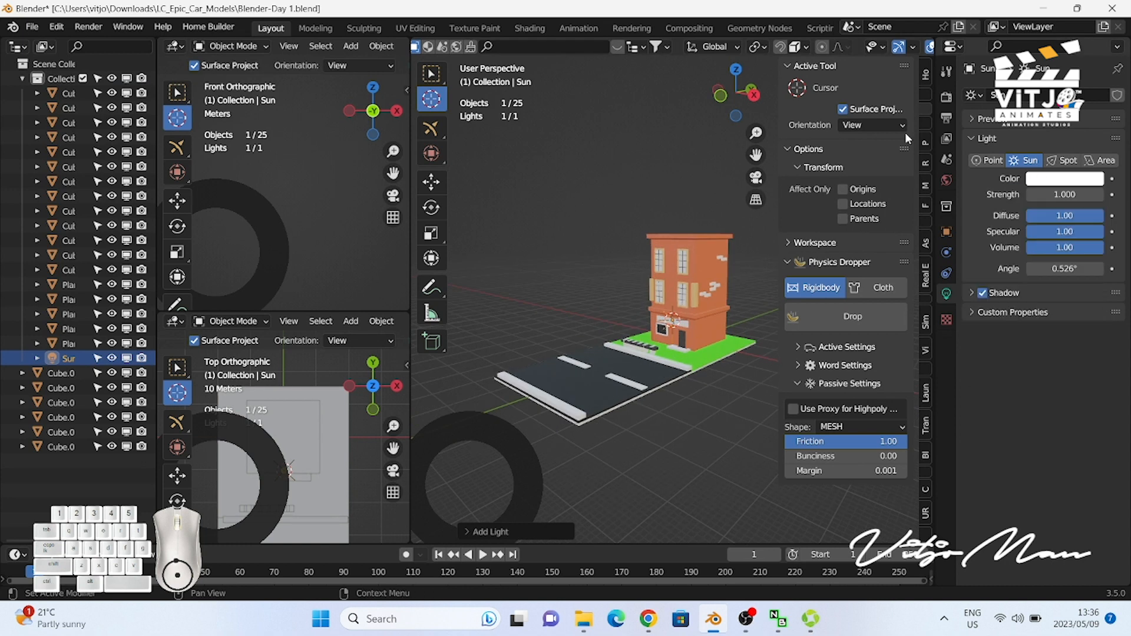
{"action": "scroll", "coordinate": [924, 121], "scroll_direction": "down", "scroll_amount": 1}
{"action": "scroll", "coordinate": [905, 47], "scroll_direction": "down", "scroll_amount": 4}
{"action": "left_click", "coordinate": [906, 47]}
{"action": "scroll", "coordinate": [703, 273], "scroll_direction": "up", "scroll_amount": 1}
Step: Move the sun out in front of the building and raise it along Z
{"action": "key", "text": "g"}
{"action": "left_click", "coordinate": [635, 323]}
{"action": "key", "text": "g"}
{"action": "key", "text": "z"}
{"action": "left_click", "coordinate": [636, 225]}
Step: Rotate the sun so its light points towards the building's facade
{"action": "key", "text": "r"}
{"action": "left_click", "coordinate": [557, 222]}
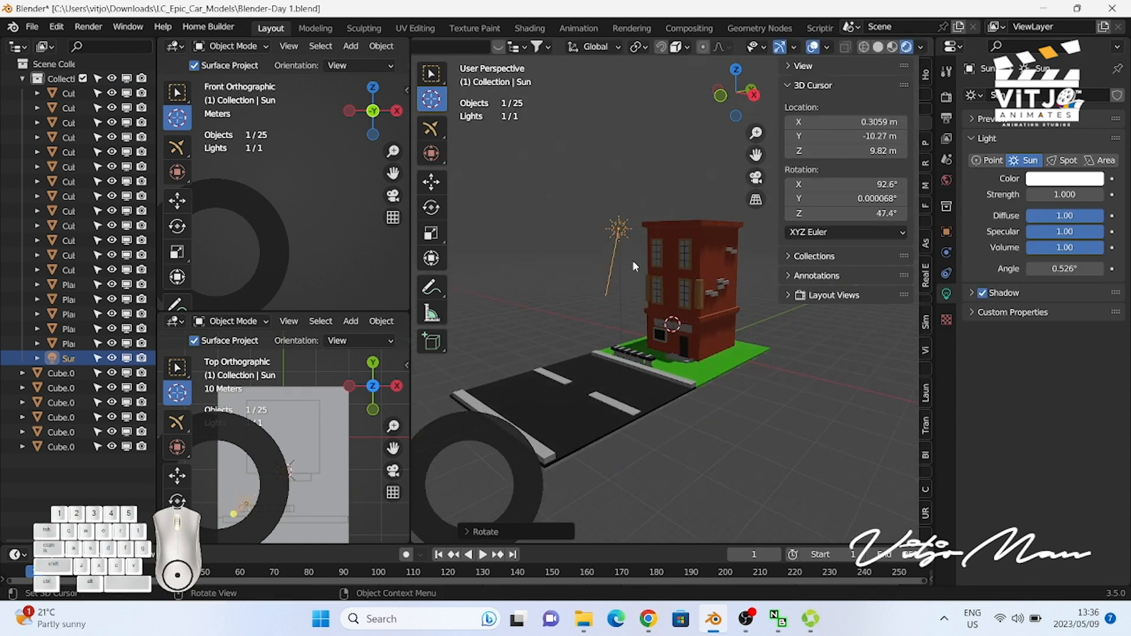
{"action": "key", "text": "r"}
{"action": "left_click", "coordinate": [470, 192]}
{"action": "key", "text": "r"}
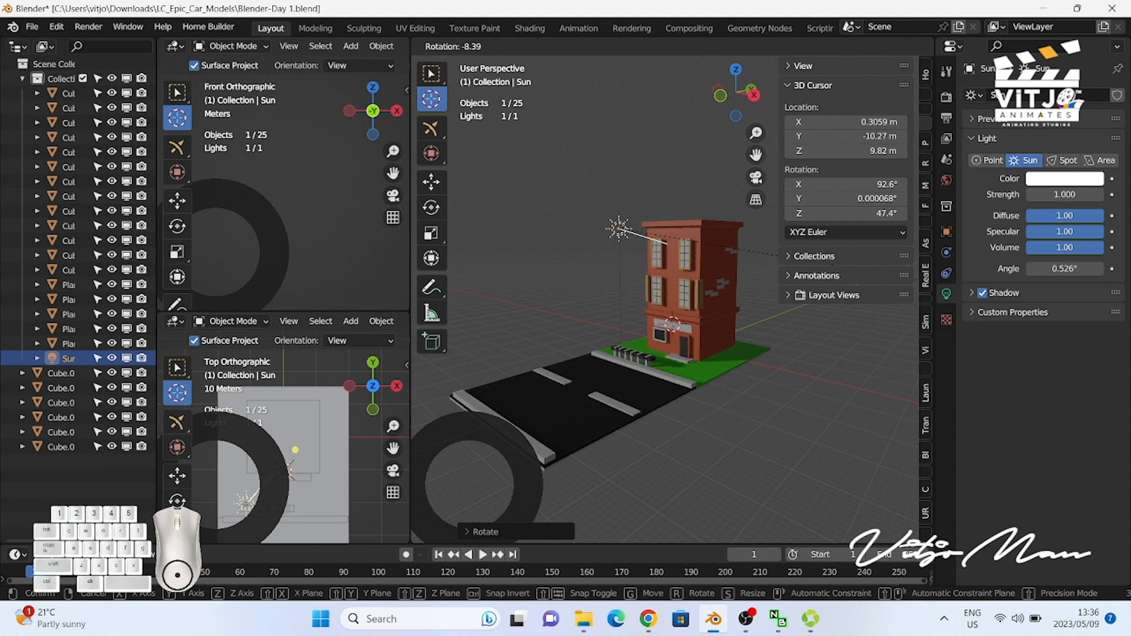
{"action": "left_click", "coordinate": [816, 288]}
Step: Slide the sun along X away from the building
{"action": "scroll", "coordinate": [690, 327], "scroll_direction": "down", "scroll_amount": 1}
{"action": "scroll", "coordinate": [737, 328], "scroll_direction": "up", "scroll_amount": 2}
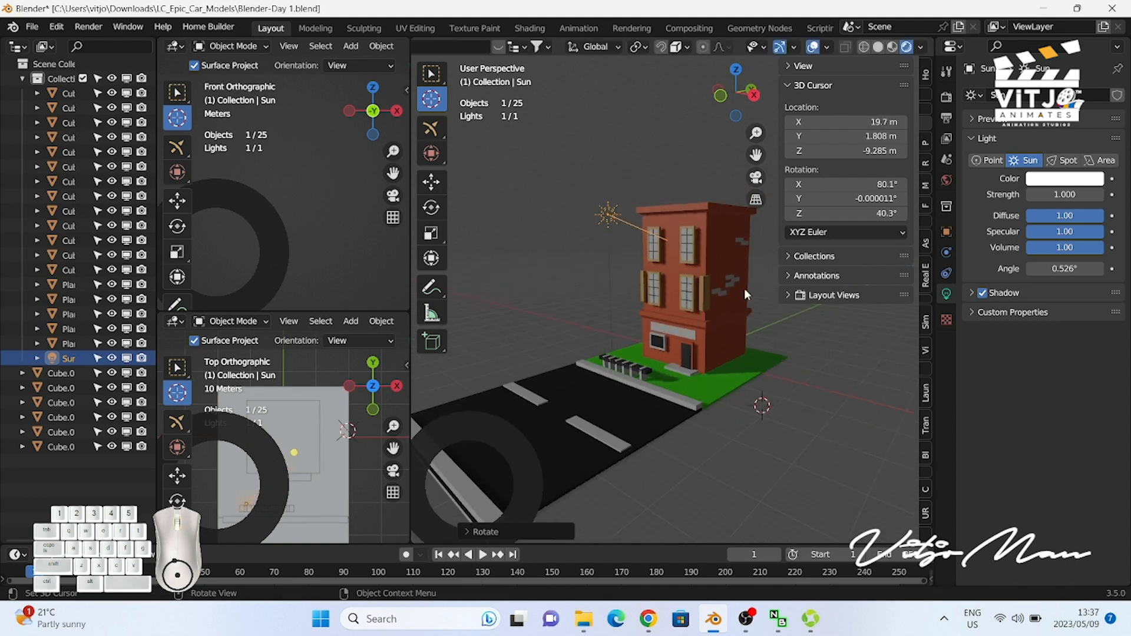
{"action": "scroll", "coordinate": [744, 289], "scroll_direction": "down", "scroll_amount": 1}
{"action": "scroll", "coordinate": [667, 449], "scroll_direction": "down", "scroll_amount": 1}
{"action": "scroll", "coordinate": [669, 448], "scroll_direction": "up", "scroll_amount": 2}
{"action": "key", "text": "g"}
{"action": "key", "text": "x"}
{"action": "left_click", "coordinate": [535, 245]}
Step: Rotate the sun freely and about the global Y axis so it shines down towards the street and building
{"action": "key", "text": "r"}
{"action": "left_click", "coordinate": [627, 338]}
{"action": "key", "text": "r"}
{"action": "key", "text": "y"}
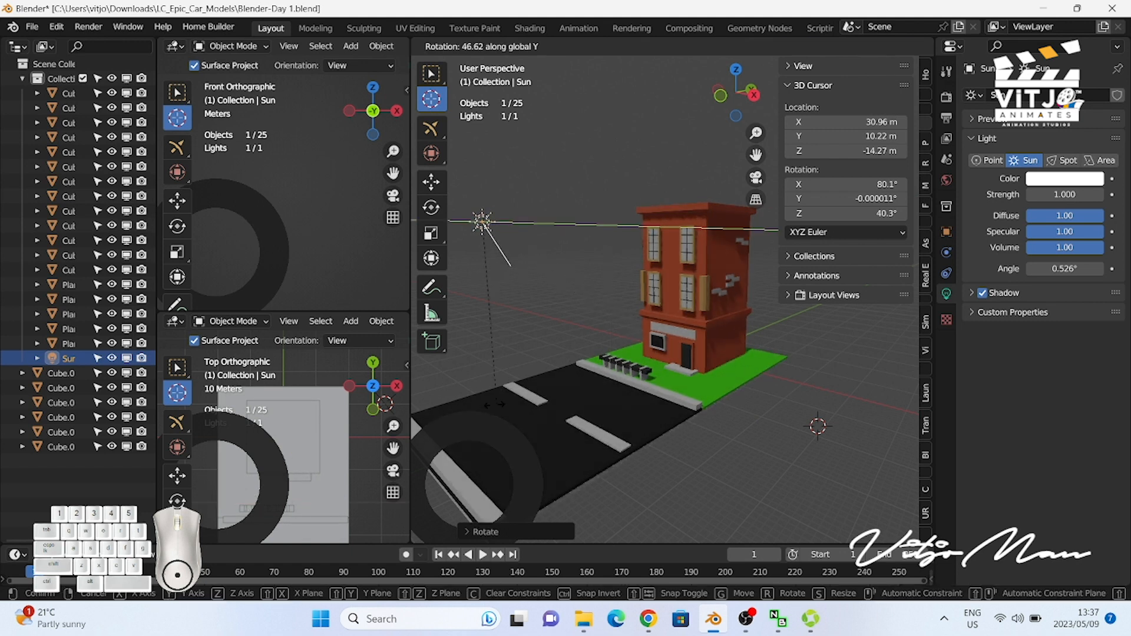
{"action": "key", "text": "Return"}
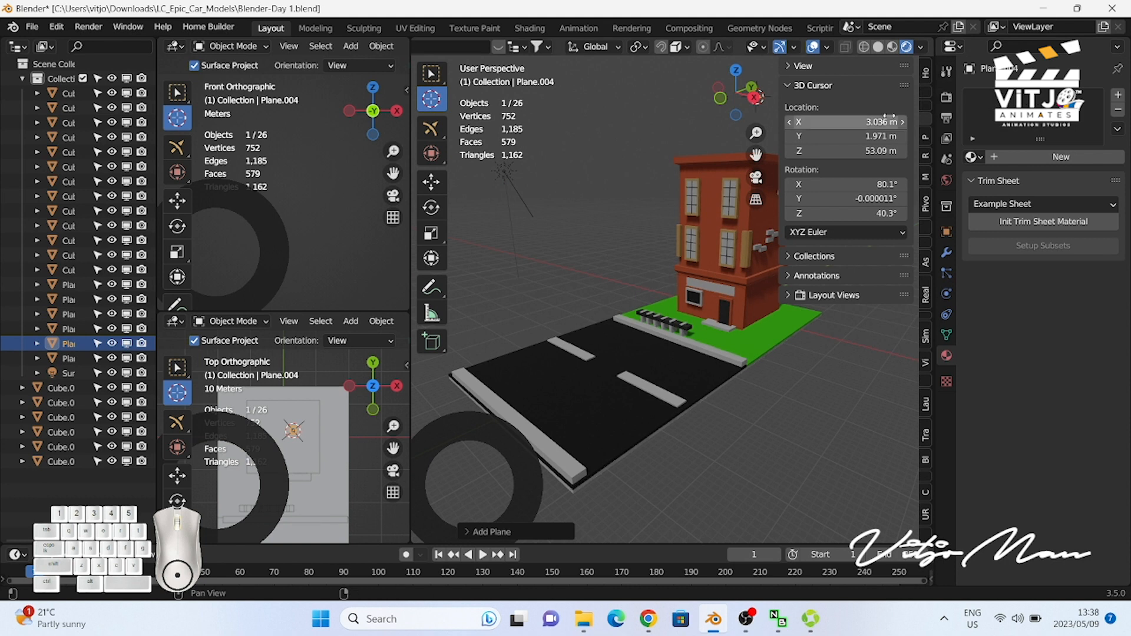
Step: Try to reset the newly added plane to the origin and scale it
{"action": "scroll", "coordinate": [930, 96], "scroll_direction": "up", "scroll_amount": 2}
{"action": "scroll", "coordinate": [930, 96], "scroll_direction": "down", "scroll_amount": 2}
{"action": "scroll", "coordinate": [930, 96], "scroll_direction": "up", "scroll_amount": 2}
{"action": "left_click", "coordinate": [71, 343]}
{"action": "key", "text": "g"}
{"action": "right_click", "coordinate": [686, 324]}
{"action": "key", "text": "alt+g"}
{"action": "key", "text": "s"}
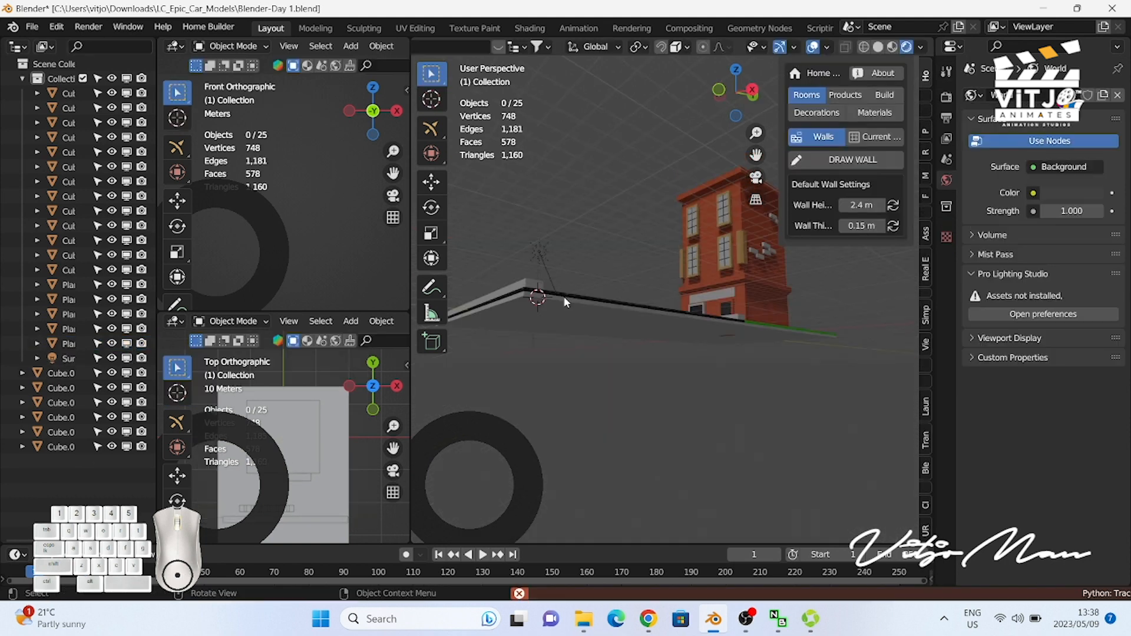
Step: Scale the base slab beneath the road and lawn and shift it along Z
{"action": "left_click", "coordinate": [563, 297]}
{"action": "key", "text": "s"}
{"action": "left_click", "coordinate": [760, 331]}
{"action": "key", "text": "g"}
{"action": "right_click", "coordinate": [764, 329]}
{"action": "key", "text": "g"}
{"action": "key", "text": "z"}
{"action": "left_click", "coordinate": [762, 328]}
Step: Assign a new material to the base slab and colour it brown
{"action": "left_click_drag", "start_coordinate": [740, 93], "coordinate": [696, 112]}
{"action": "left_click", "coordinate": [1038, 157]}
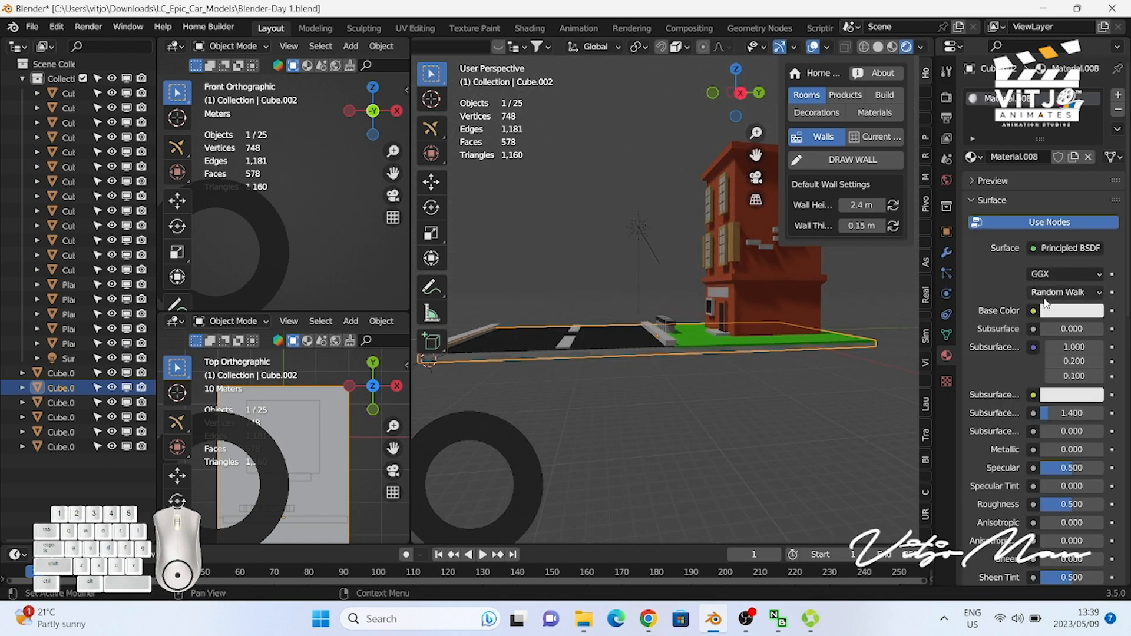
{"action": "scroll", "coordinate": [1010, 278], "scroll_direction": "down", "scroll_amount": 2}
{"action": "left_click", "coordinate": [1072, 311]}
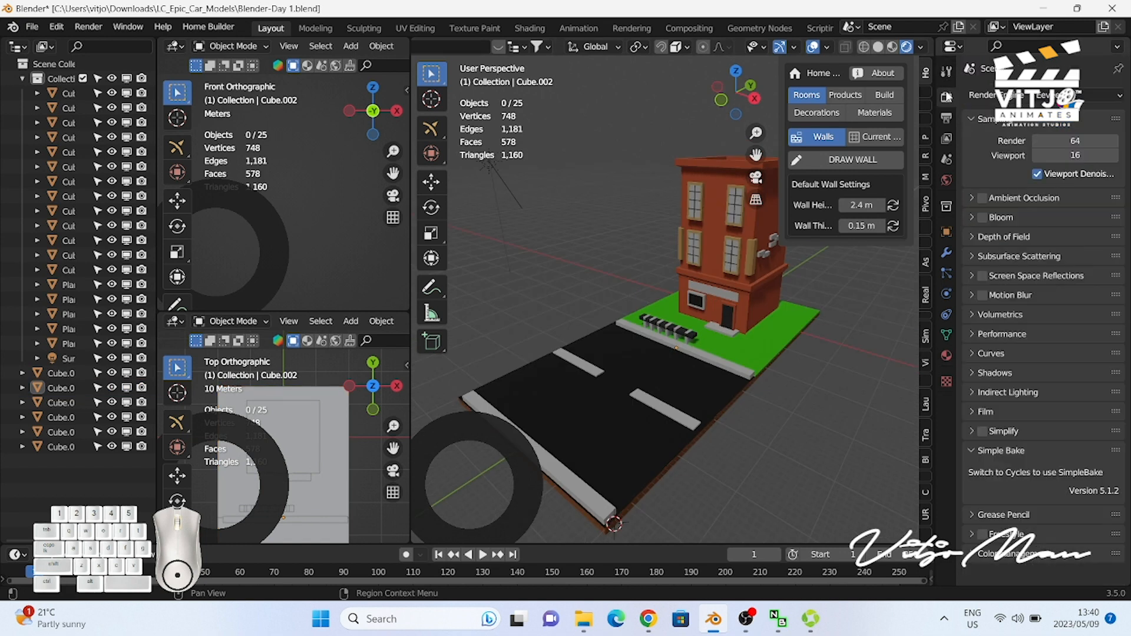
Step: Change the world background colour to a muted blue
{"action": "left_click", "coordinate": [947, 180]}
{"action": "left_click", "coordinate": [1070, 192]}
{"action": "left_click_drag", "start_coordinate": [1092, 259], "coordinate": [1092, 272]}
{"action": "left_click_drag", "start_coordinate": [1012, 277], "coordinate": [1038, 241]}
{"action": "left_click_drag", "start_coordinate": [1093, 264], "coordinate": [1093, 260]}
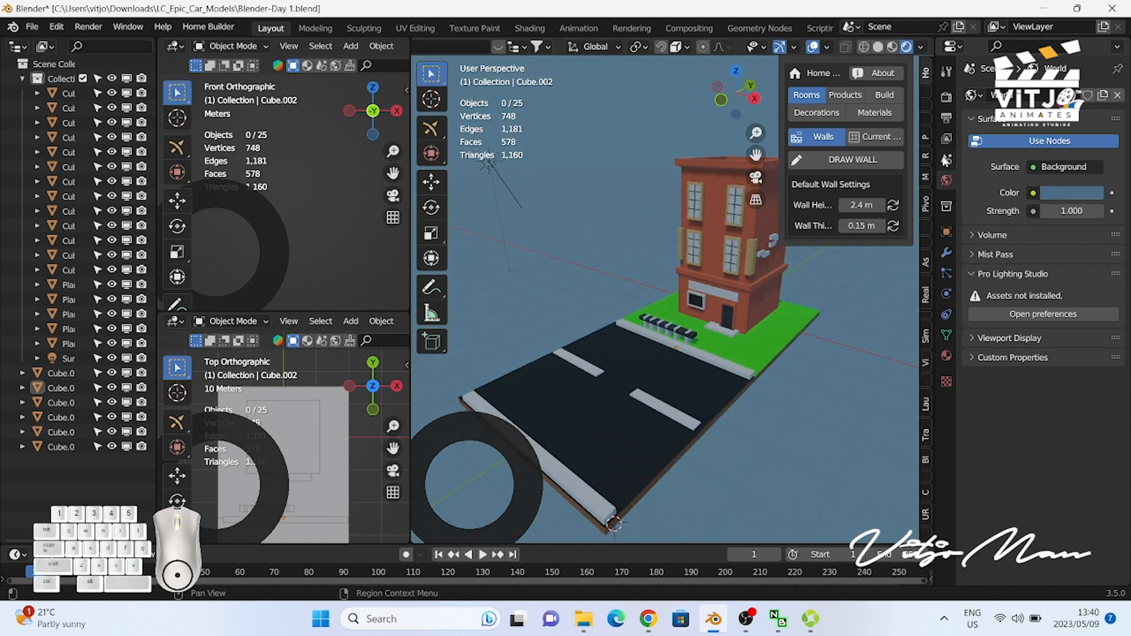
Step: Create a new camera from a raised three-quarter view framing the whole building and street
{"action": "scroll", "coordinate": [740, 160], "scroll_direction": "down", "scroll_amount": 1}
{"action": "middle_click_drag", "start_coordinate": [739, 161], "coordinate": [755, 141]}
{"action": "left_click_drag", "start_coordinate": [756, 154], "coordinate": [768, 126]}
{"action": "left_click", "coordinate": [87, 26]}
{"action": "left_click", "coordinate": [925, 92]}
{"action": "scroll", "coordinate": [923, 119], "scroll_direction": "down", "scroll_amount": 12}
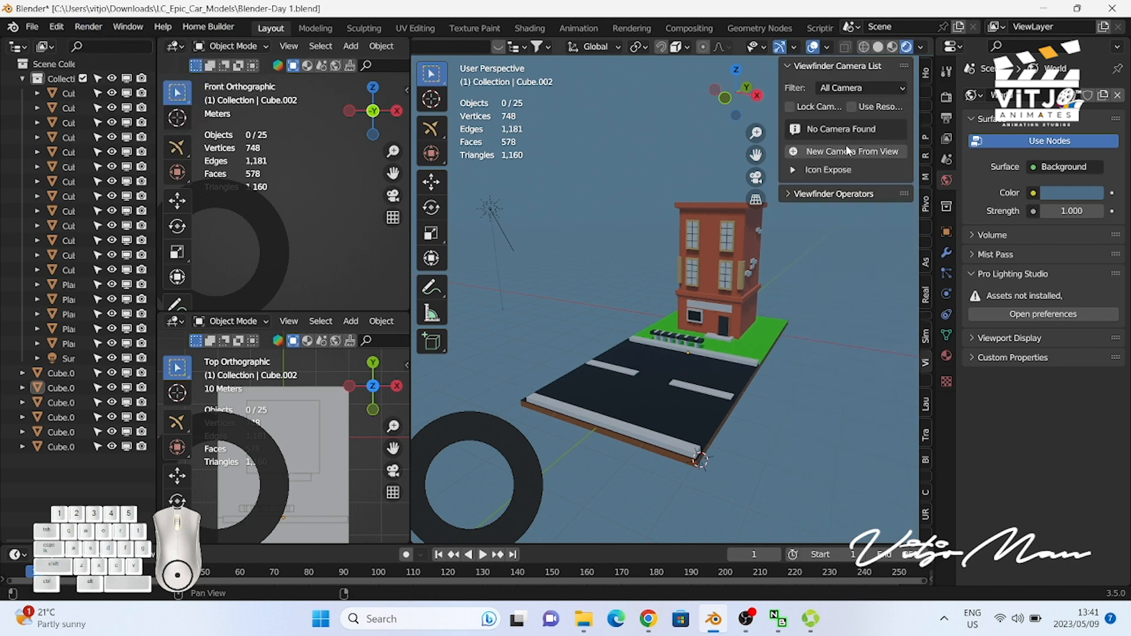
{"action": "left_click", "coordinate": [847, 152]}
{"action": "scroll", "coordinate": [731, 262], "scroll_direction": "down", "scroll_amount": 4}
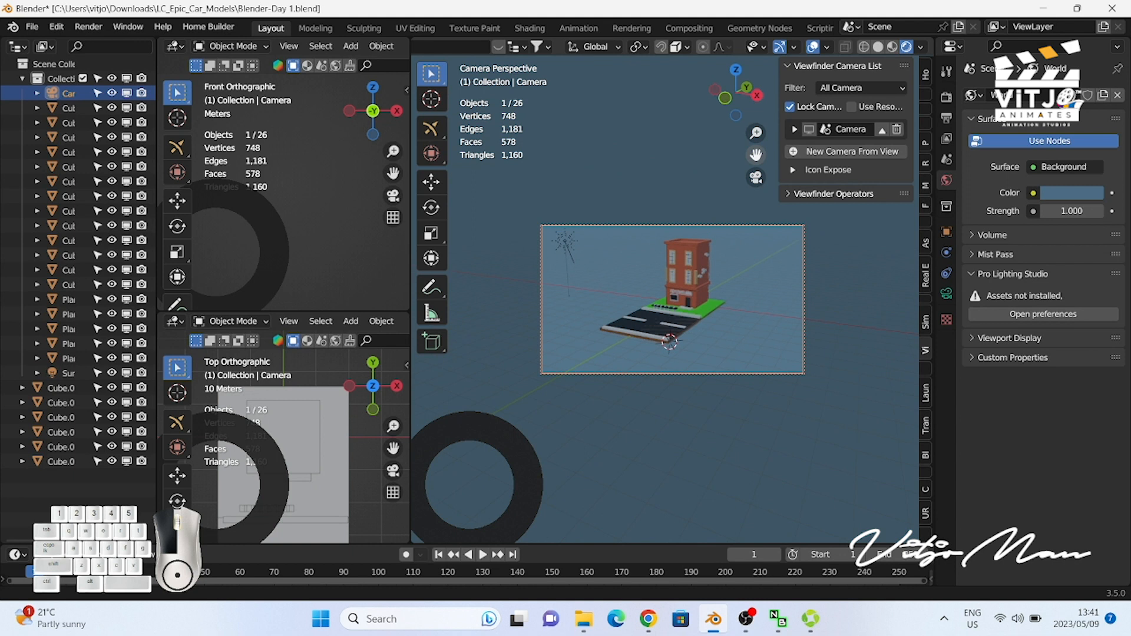
Step: Render a still image through the new camera to check the scene, then close the render
{"action": "left_click", "coordinate": [88, 26]}
{"action": "left_click", "coordinate": [106, 41]}
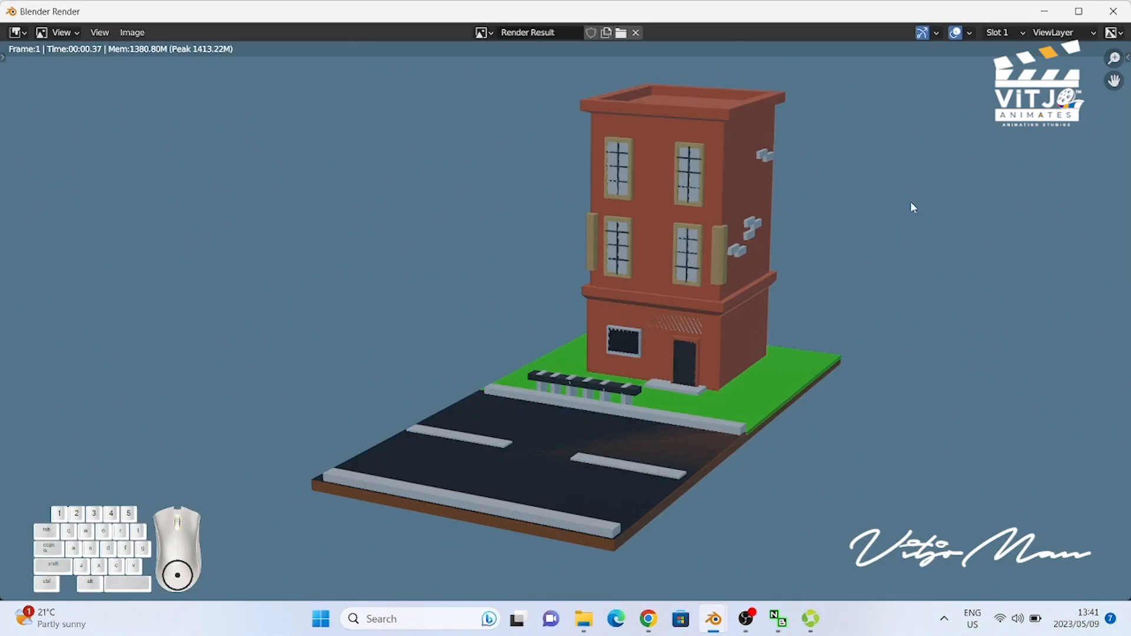
{"action": "key", "text": "Escape"}
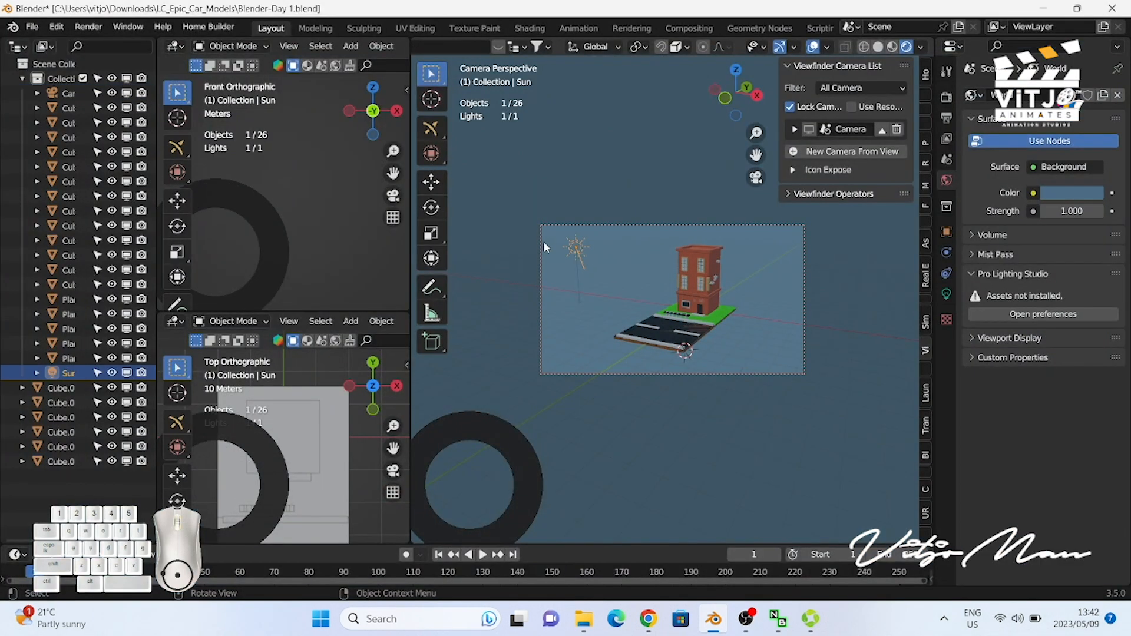
Step: Rotate the sun freely to change how its light falls on the building
{"action": "key", "text": "r"}
{"action": "left_click", "coordinate": [637, 312]}
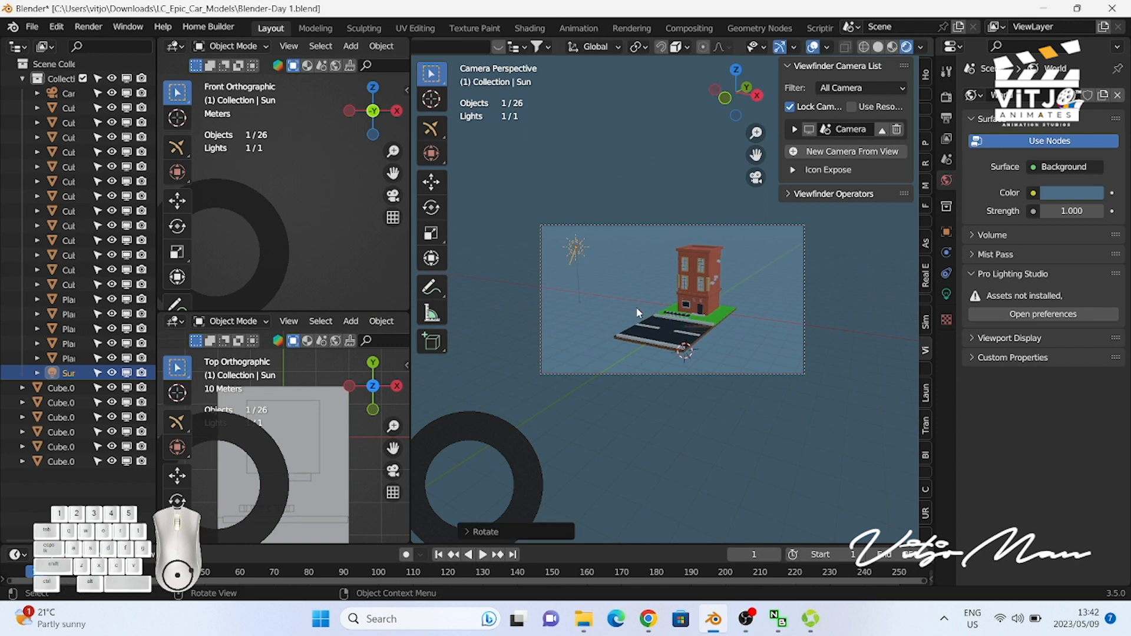
{"action": "left_click", "coordinate": [88, 26]}
{"action": "left_click", "coordinate": [161, 114]}
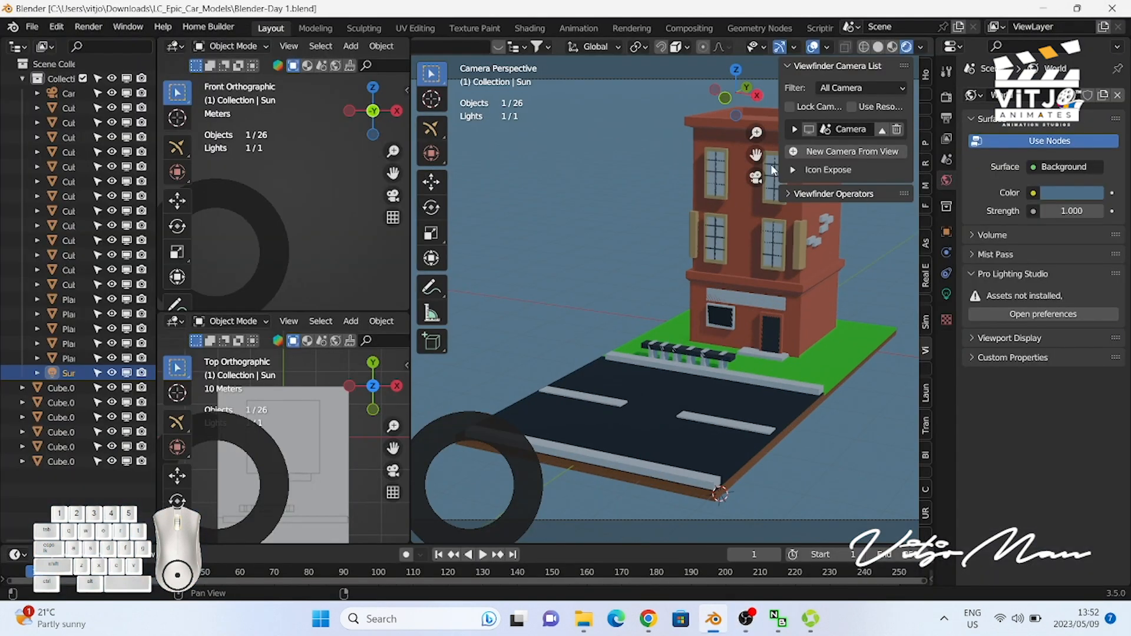
Step: Add a cylinder on the lawn beside the building, stretch it into a tree trunk along Z and raise it about 5.2 m
{"action": "scroll", "coordinate": [755, 416], "scroll_direction": "up", "scroll_amount": 3}
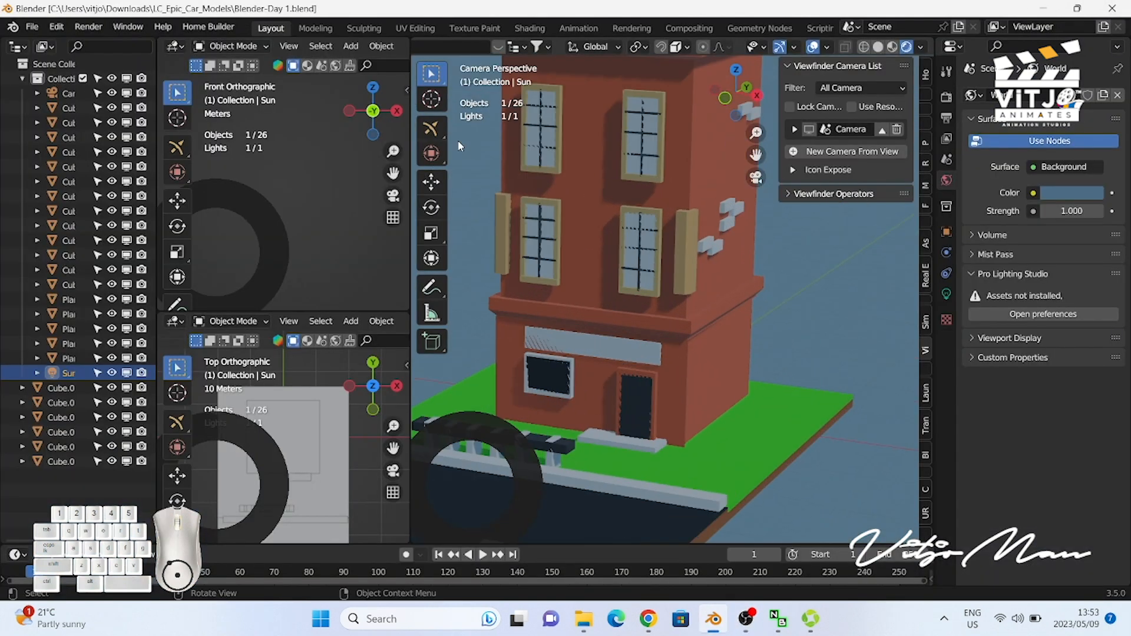
{"action": "key", "text": "shift+a"}
{"action": "mouse_move", "coordinate": [760, 294]}
{"action": "left_click", "coordinate": [867, 364]}
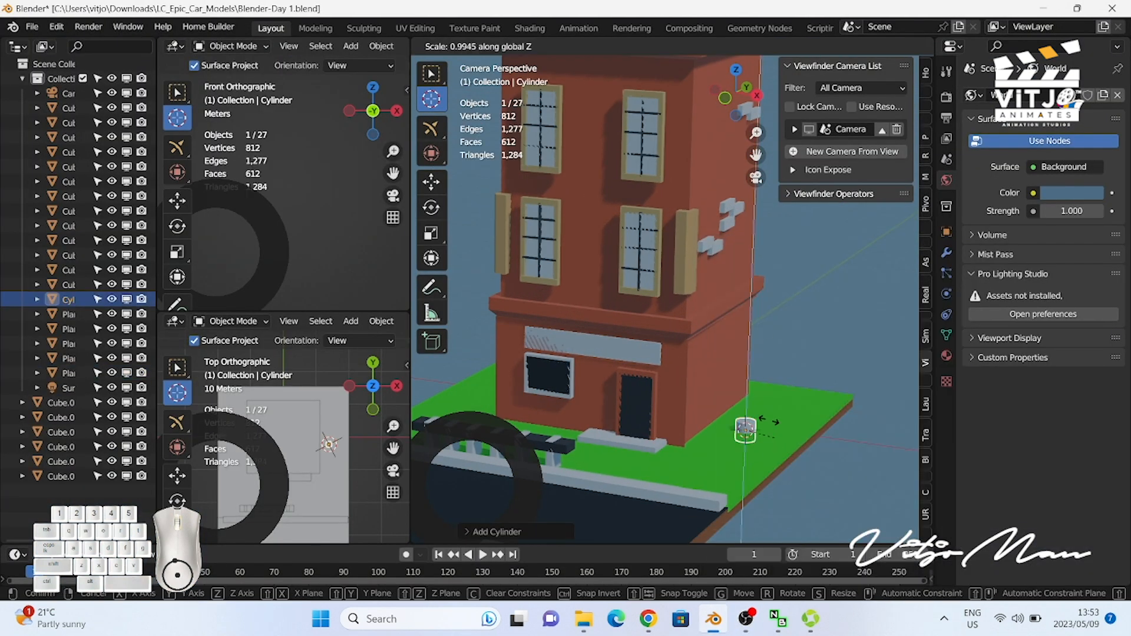
{"action": "key", "text": "g"}
{"action": "key", "text": "z"}
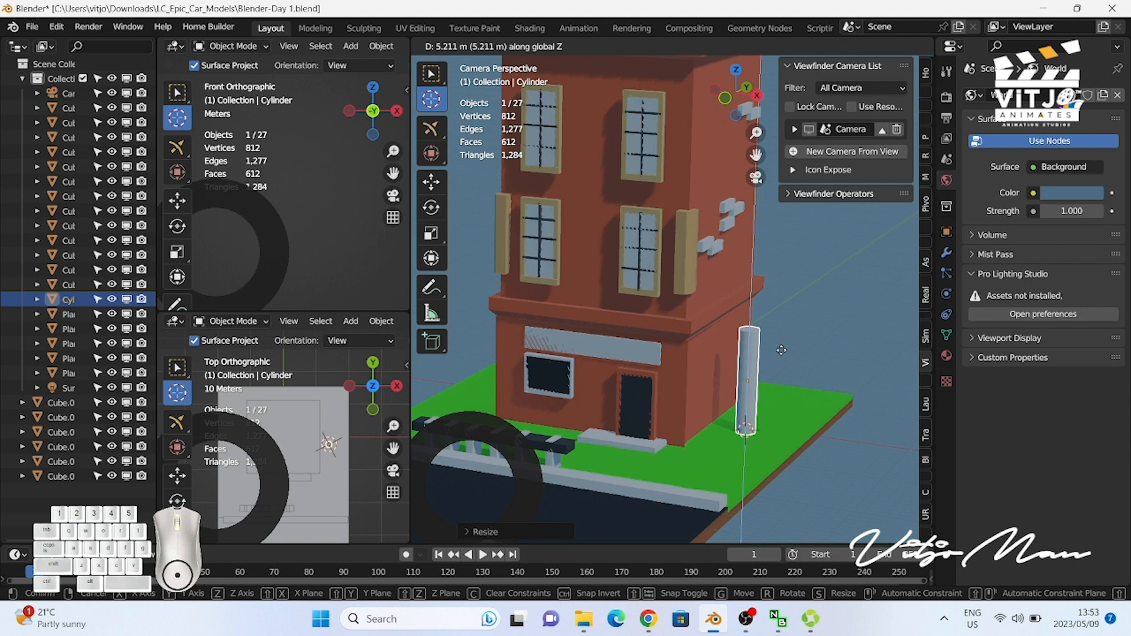
Step: Add a UV sphere at the top of the trunk and scale it up as the treetop
{"action": "key", "text": "shift+a"}
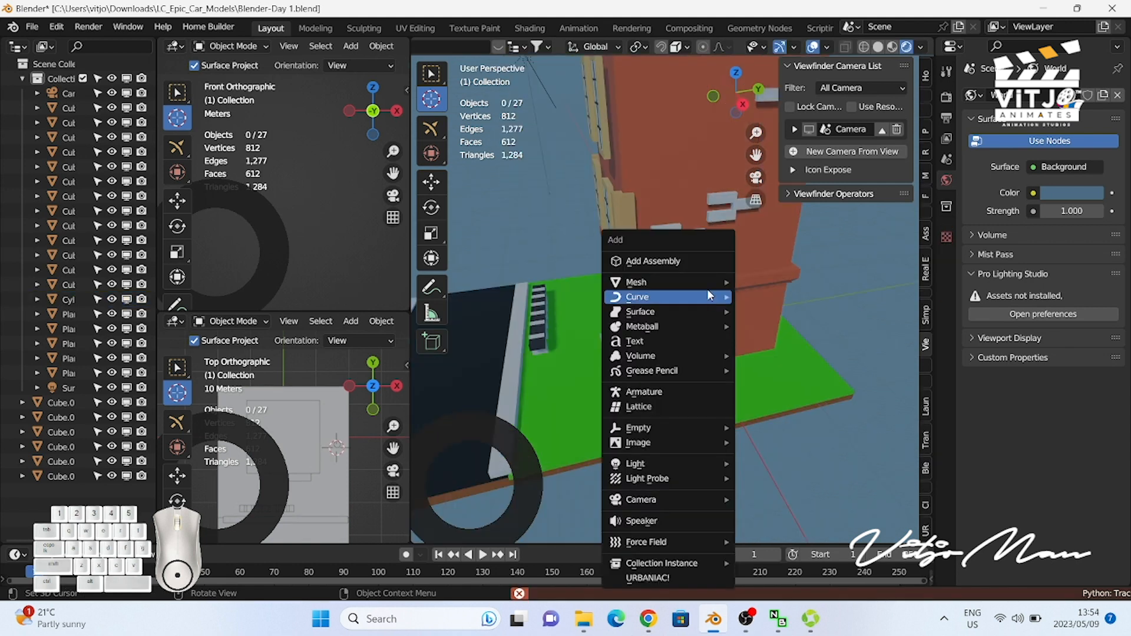
{"action": "mouse_move", "coordinate": [708, 284]}
{"action": "left_click", "coordinate": [801, 323]}
{"action": "key", "text": "s"}
{"action": "left_click", "coordinate": [681, 323]}
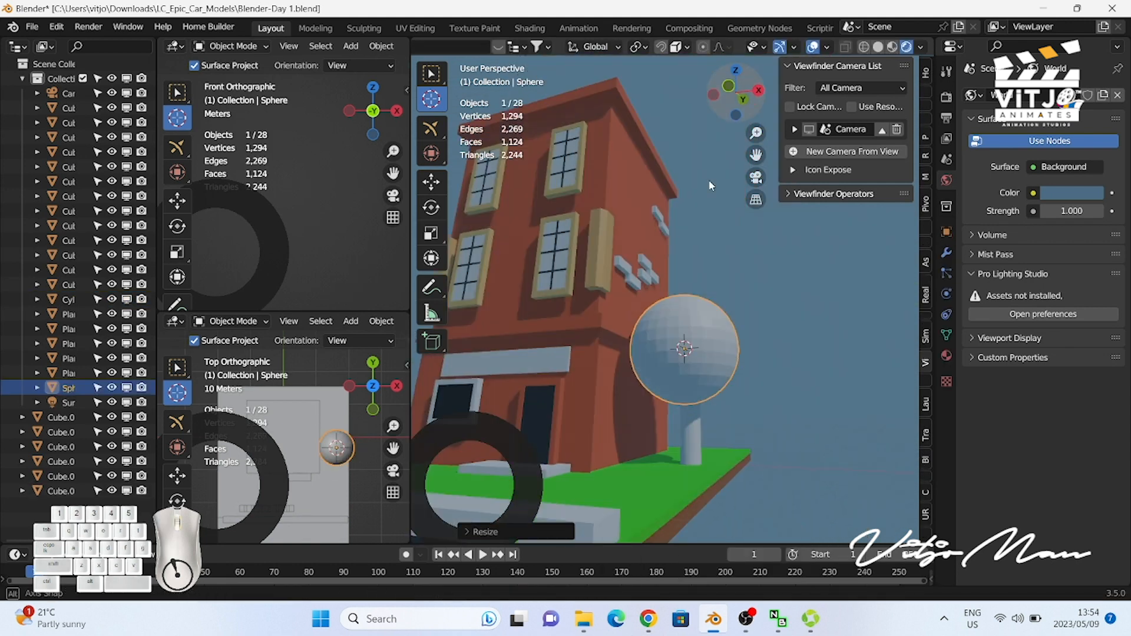
Step: Centre the treetop sphere over the trunk by moving it along Y and about 0.5 m along X
{"action": "key", "text": "KP_3"}
{"action": "key", "text": "g"}
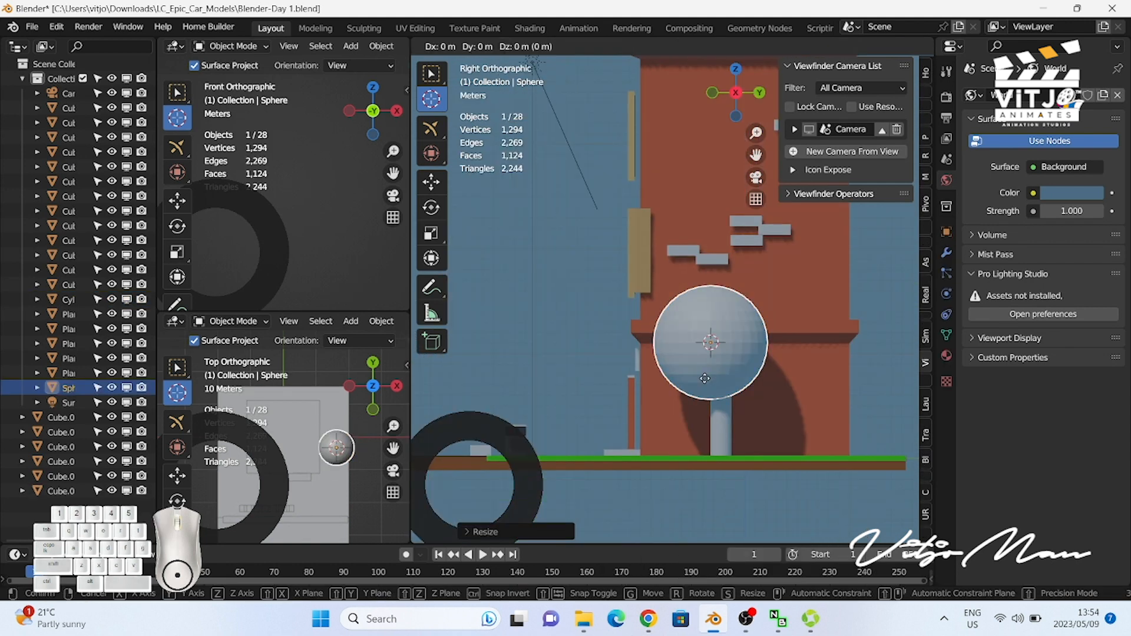
{"action": "key", "text": "y"}
{"action": "left_click", "coordinate": [716, 377]}
{"action": "key", "text": "KP_1"}
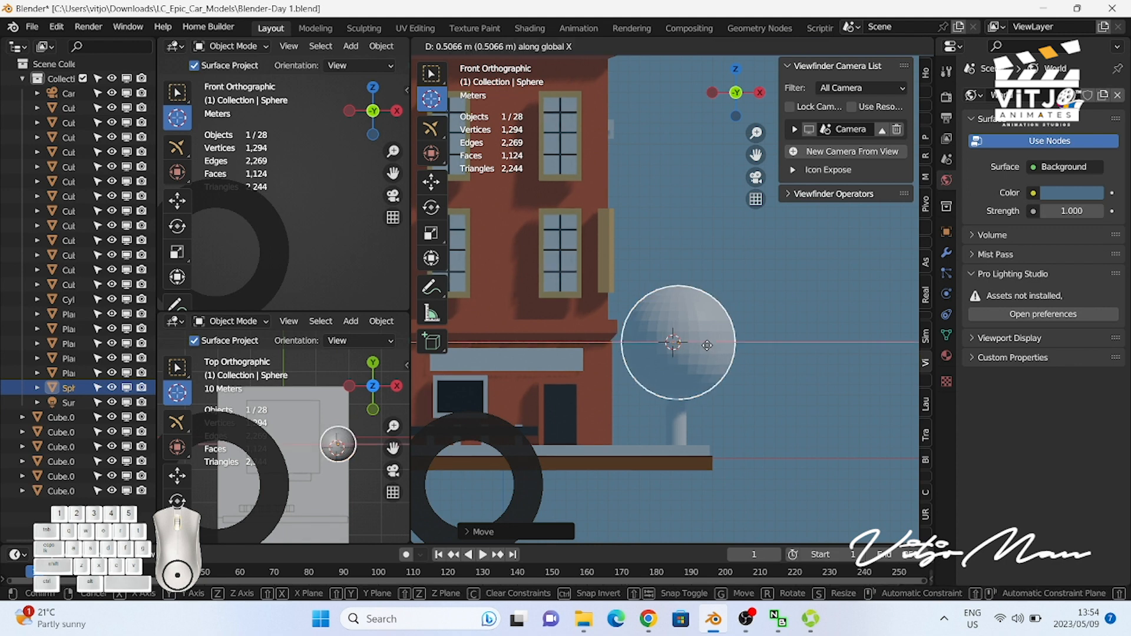
{"action": "scroll", "coordinate": [725, 384], "scroll_direction": "up", "scroll_amount": 2}
Step: Give the treetop sphere a new material with a bright green base colour
{"action": "left_click", "coordinate": [947, 356]}
{"action": "left_click", "coordinate": [1050, 157]}
{"action": "left_click", "coordinate": [1061, 311]}
{"action": "left_click", "coordinate": [989, 137]}
Step: Give the tree trunk a new material with a dark reddish-brown base colour
{"action": "left_click", "coordinate": [679, 447]}
{"action": "key", "text": "w"}
{"action": "left_click", "coordinate": [683, 443]}
{"action": "left_click", "coordinate": [1035, 163]}
{"action": "left_click", "coordinate": [1061, 311]}
{"action": "left_click", "coordinate": [1025, 196]}
{"action": "mouse_move", "coordinate": [1092, 118]}
{"action": "left_mouse_down"}
{"action": "mouse_move", "coordinate": [1092, 176]}
{"action": "mouse_move", "coordinate": [1091, 131]}
{"action": "left_mouse_up"}
Step: Duplicate the treetop and trunk together along X to place a second tree on the building's opposite side
{"action": "left_click", "coordinate": [837, 248]}
{"action": "left_click_drag", "start_coordinate": [736, 93], "coordinate": [613, 97]}
{"action": "left_click", "coordinate": [741, 407]}
{"action": "scroll", "coordinate": [741, 408], "scroll_direction": "down", "scroll_amount": 2}
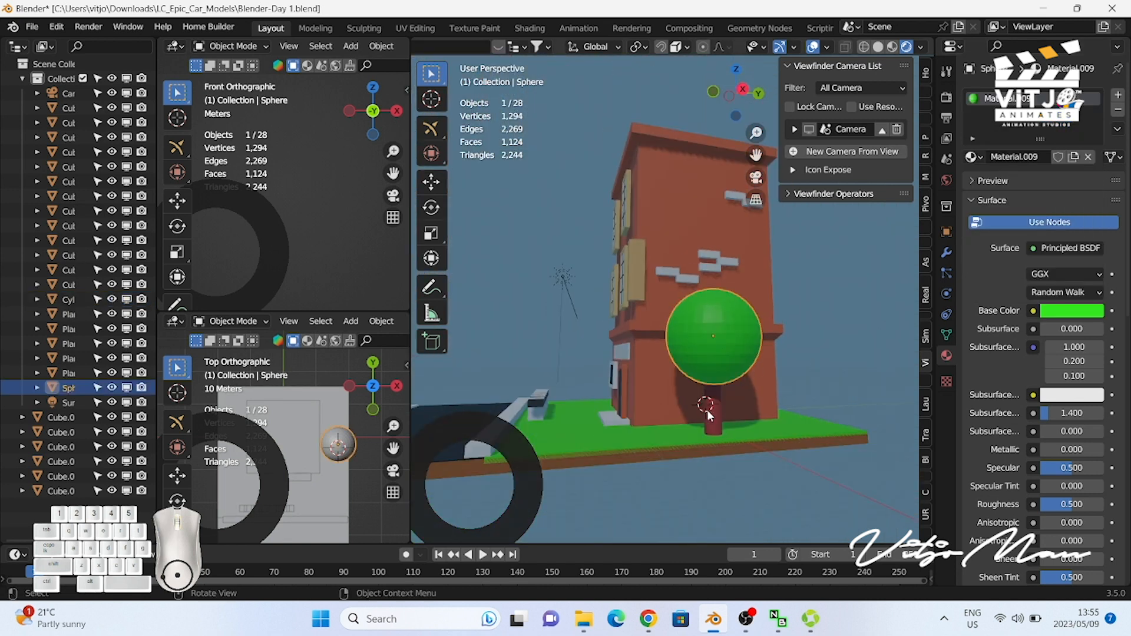
{"action": "key", "text": "shift+d"}
{"action": "key", "text": "x"}
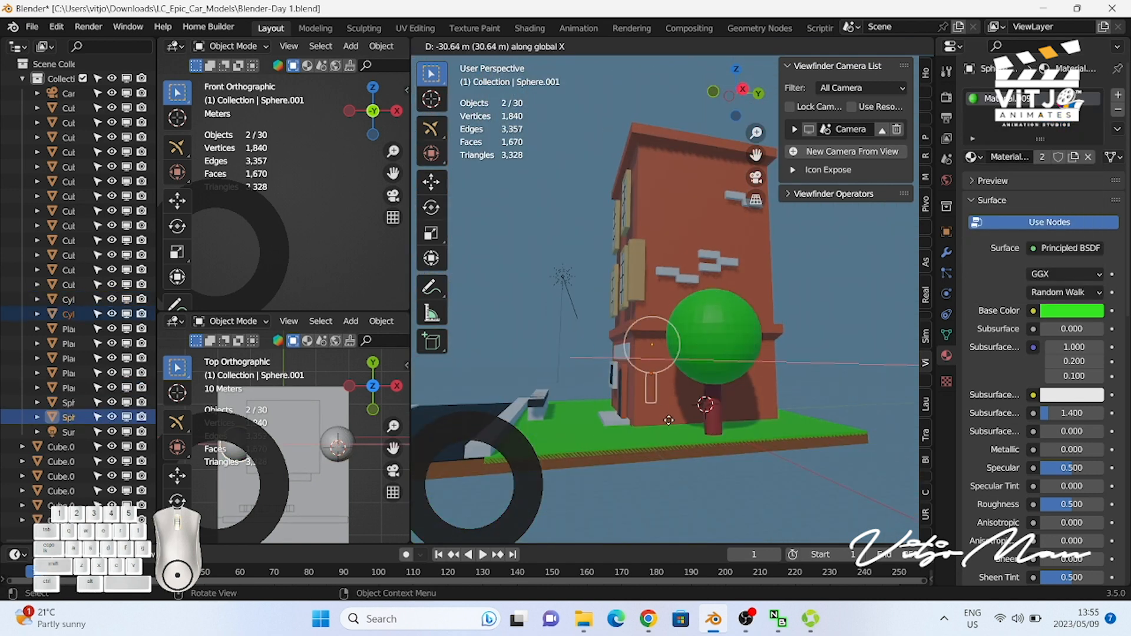
{"action": "left_click", "coordinate": [645, 403]}
Step: Duplicate the lawn-side kerb and slide the copy along Y towards the building
{"action": "middle_click_drag", "start_coordinate": [646, 403], "coordinate": [629, 196]}
{"action": "left_click", "coordinate": [576, 455]}
{"action": "key", "text": "shift+d"}
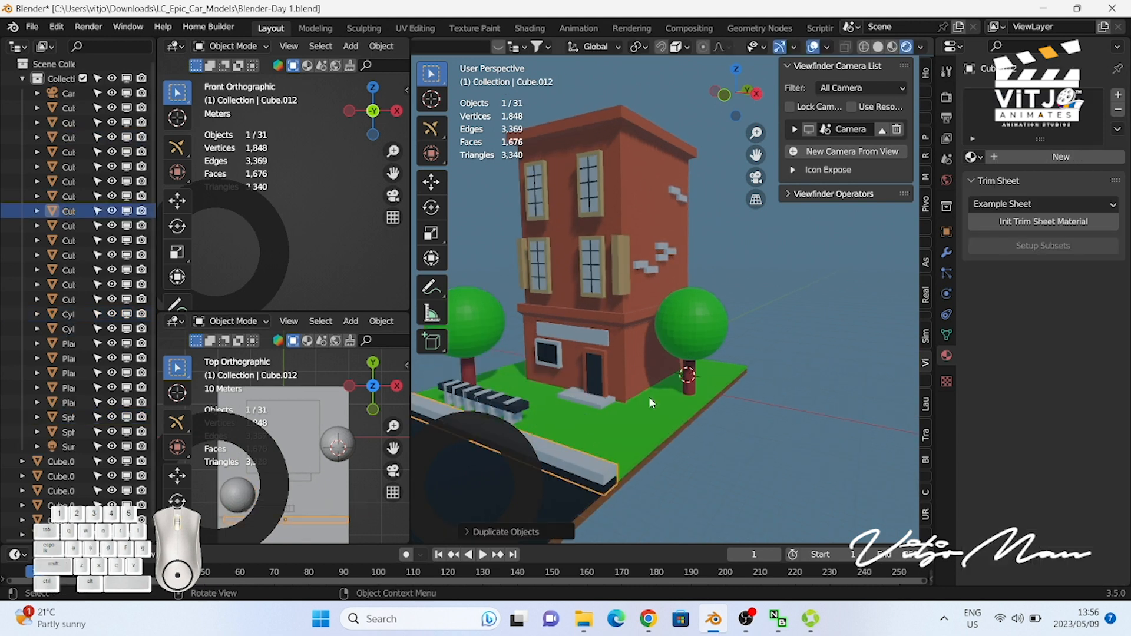
{"action": "key", "text": "y"}
{"action": "left_click", "coordinate": [648, 403]}
Step: Shorten the copied kerb along X into a small hedge block
{"action": "key", "text": "s"}
{"action": "right_click", "coordinate": [652, 403]}
{"action": "key", "text": "s"}
{"action": "key", "text": "x"}
{"action": "left_click", "coordinate": [593, 395]}
Step: Move the hedge block along X and Z so it sits on the lawn beside the doorstep
{"action": "key", "text": "g"}
{"action": "key", "text": "x"}
{"action": "left_click", "coordinate": [651, 432]}
{"action": "key", "text": "g"}
{"action": "key", "text": "z"}
{"action": "left_click", "coordinate": [652, 429]}
Step: Give the hedge block a new dark green material and duplicate it to the other side of the door
{"action": "left_click", "coordinate": [1035, 157]}
{"action": "left_click", "coordinate": [1071, 310]}
{"action": "left_click", "coordinate": [985, 129]}
{"action": "left_click_drag", "start_coordinate": [1093, 171], "coordinate": [1092, 102]}
{"action": "key", "text": "shift+d"}
{"action": "left_click", "coordinate": [536, 398]}
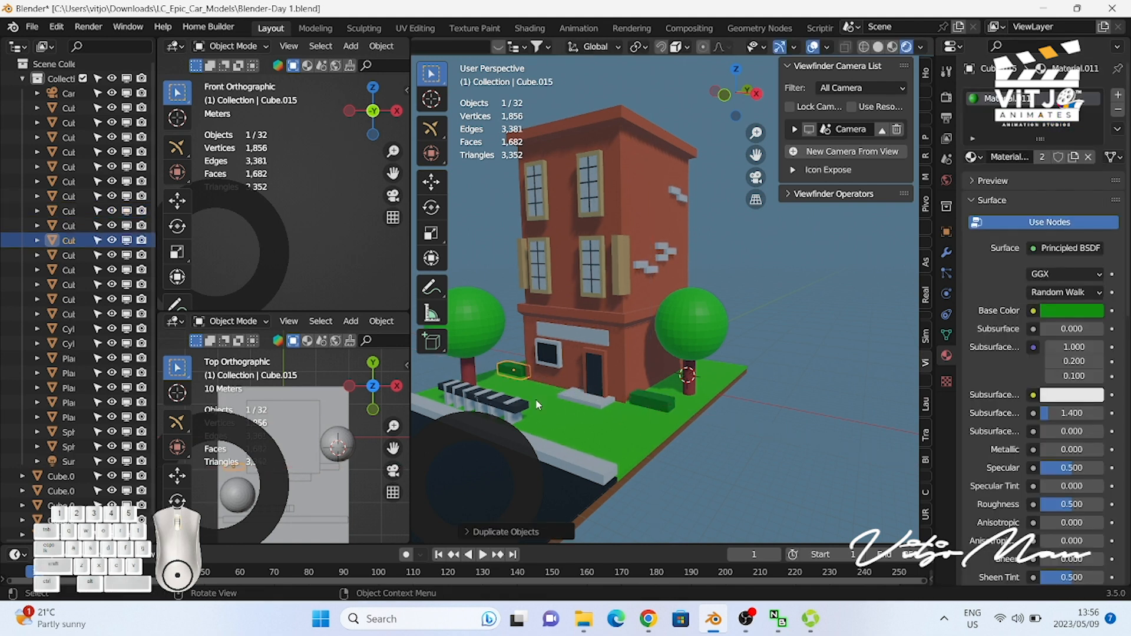
{"action": "middle_click_drag", "start_coordinate": [641, 234], "coordinate": [672, 236]}
{"action": "scroll", "coordinate": [672, 236], "scroll_direction": "down", "scroll_amount": 4}
{"action": "scroll", "coordinate": [671, 236], "scroll_direction": "up", "scroll_amount": 5}
{"action": "left_click", "coordinate": [685, 381]}
{"action": "left_click", "coordinate": [698, 326], "text": "shift"}
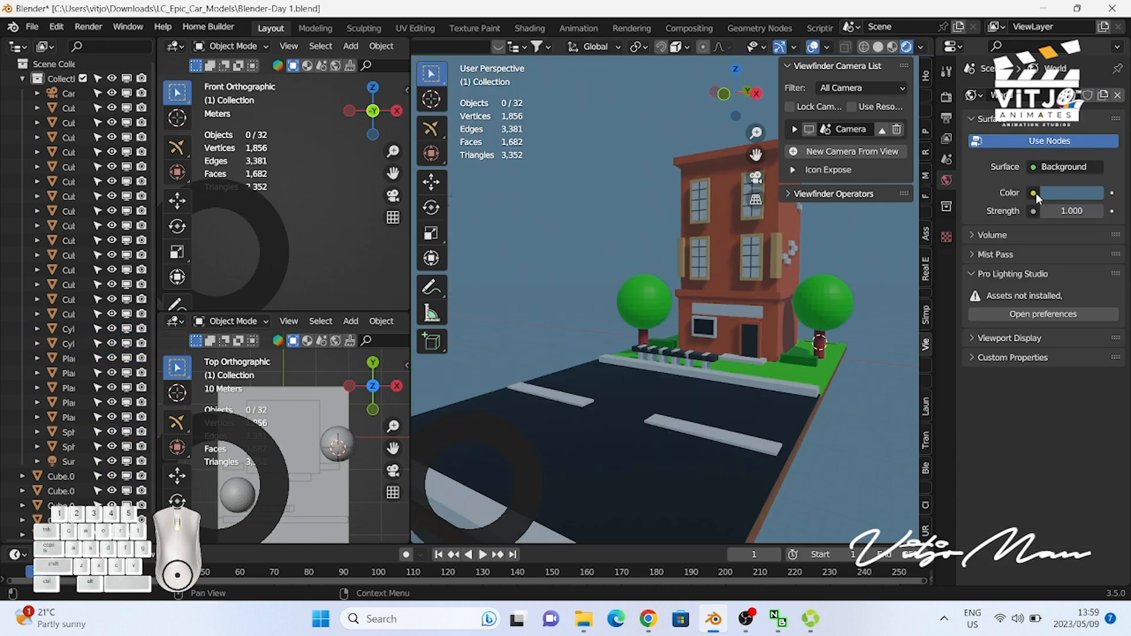
Step: Use an environment texture as the world colour, load the modern building image from Downloads, and open the ray visibility settings
{"action": "left_click", "coordinate": [1034, 193]}
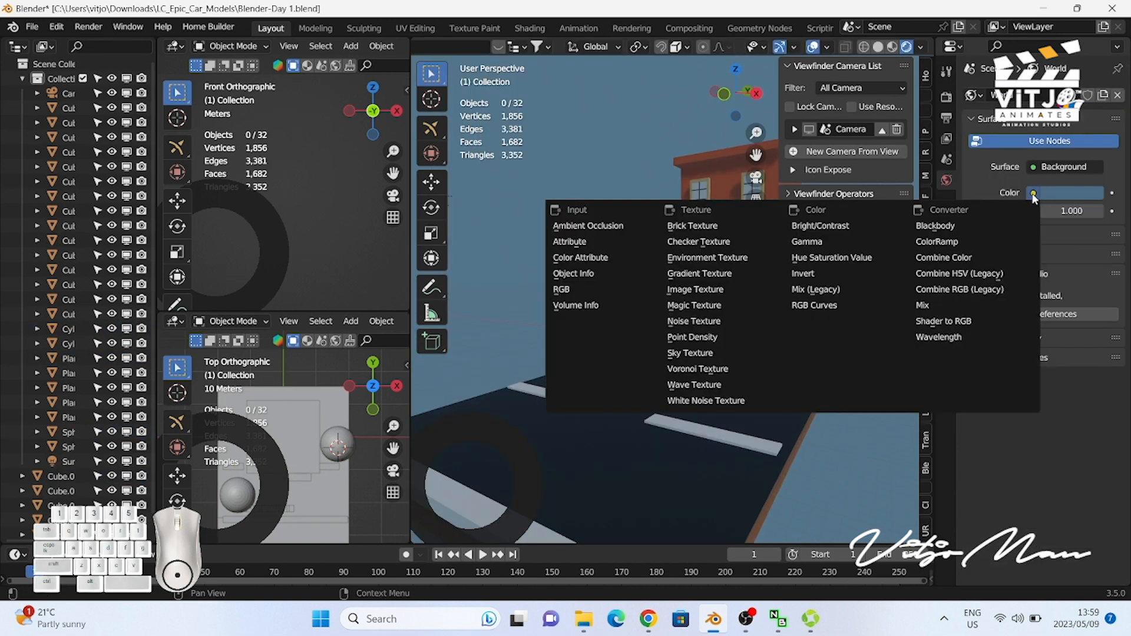
{"action": "left_click", "coordinate": [741, 262]}
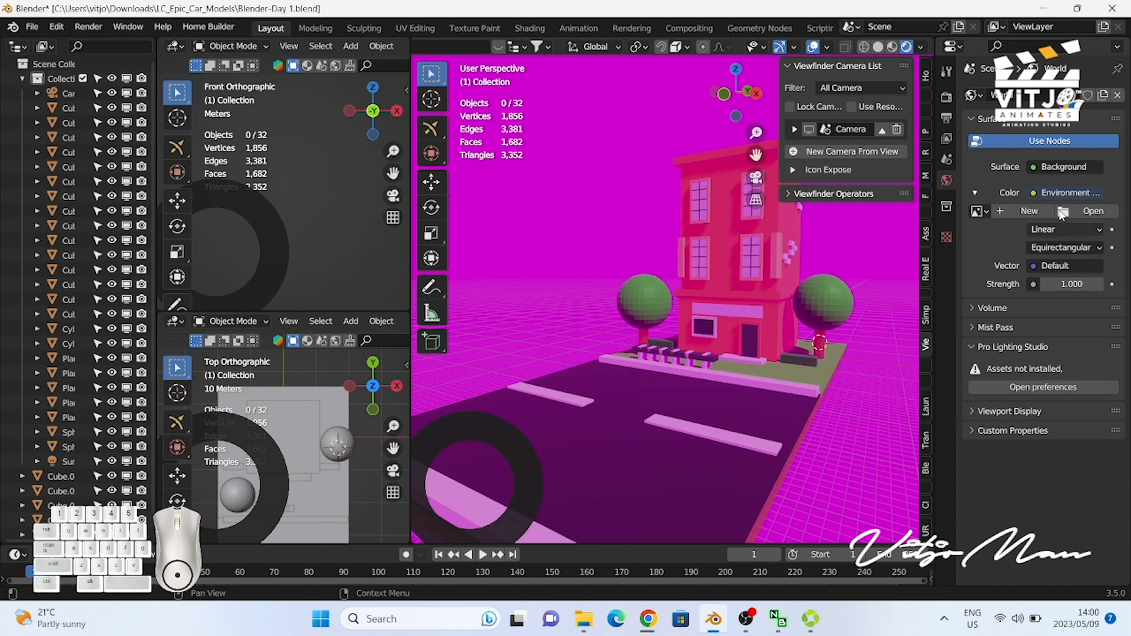
{"action": "left_click", "coordinate": [1063, 213]}
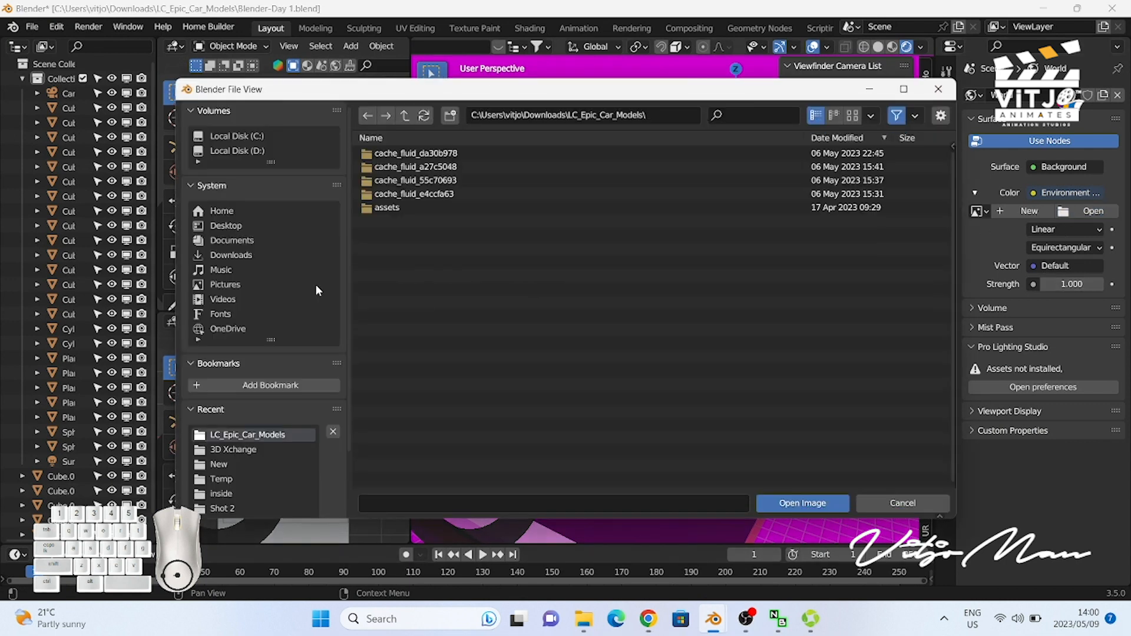
{"action": "left_click", "coordinate": [231, 254]}
{"action": "double_click", "coordinate": [468, 393]}
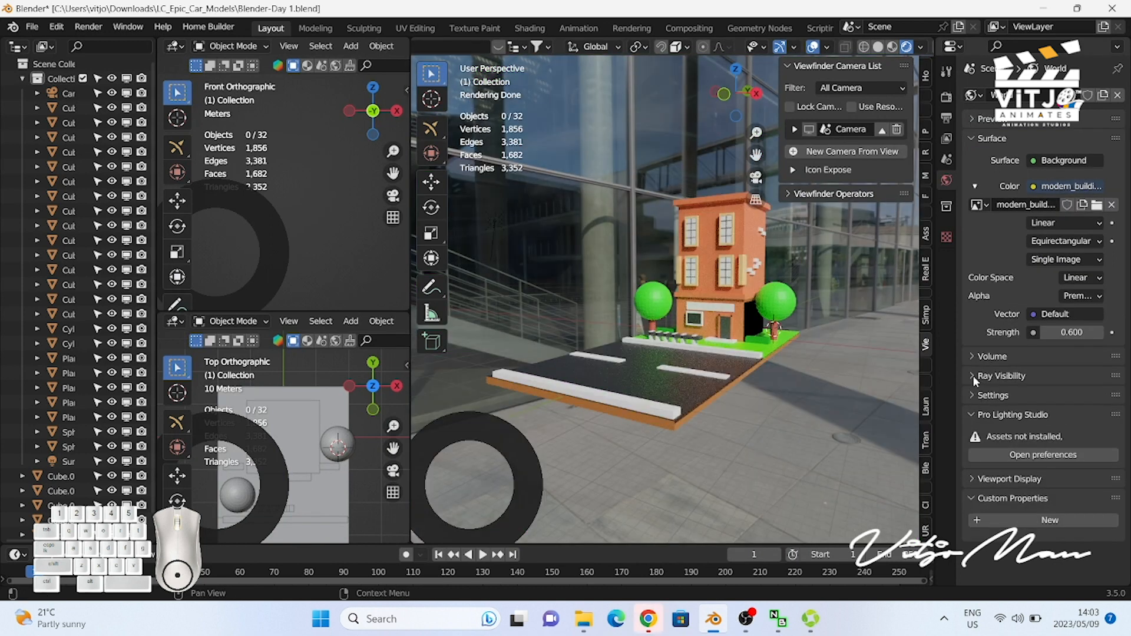
{"action": "left_click", "coordinate": [972, 376]}
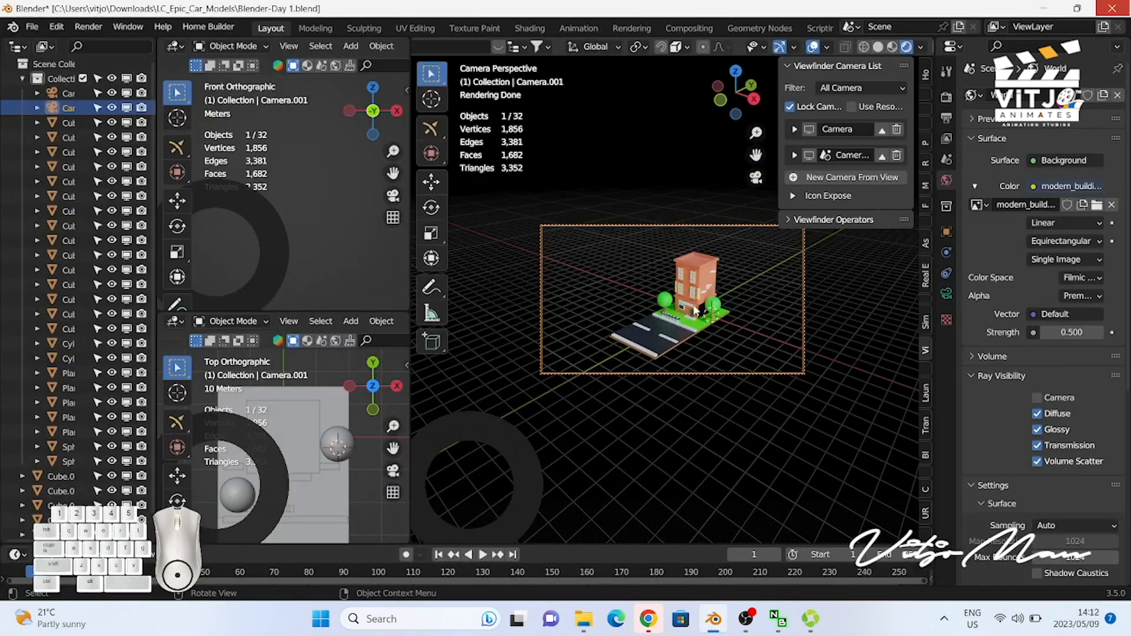
Step: Add a UV sphere in the air beside the far tree and scale it down
{"action": "scroll", "coordinate": [578, 298], "scroll_direction": "up", "scroll_amount": 5}
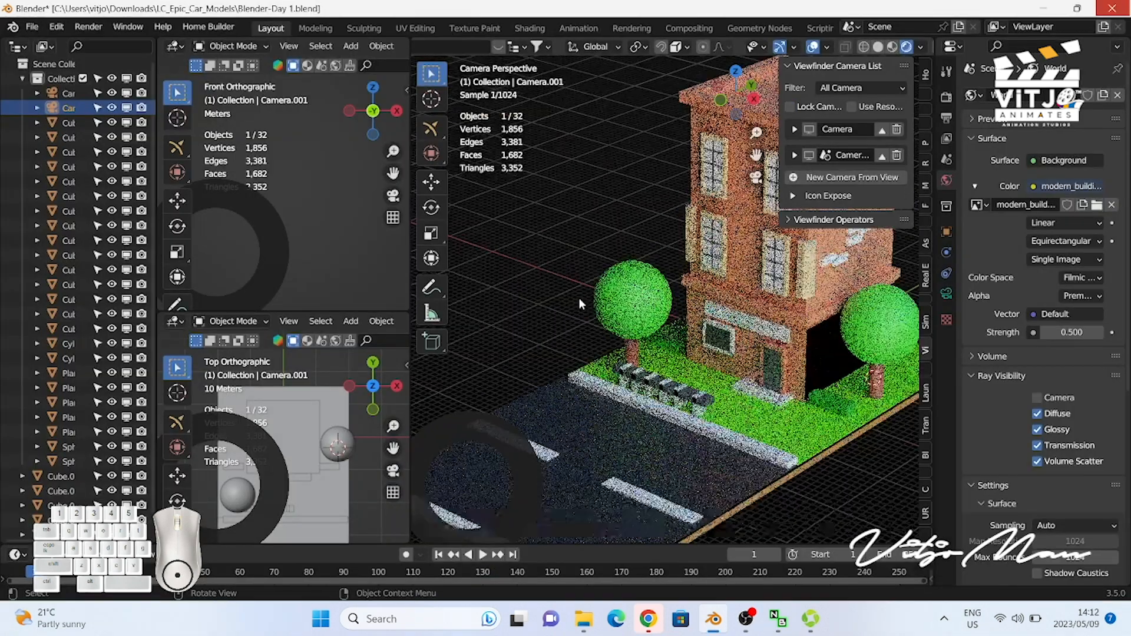
{"action": "key", "text": "shift+a"}
{"action": "mouse_move", "coordinate": [505, 290]}
{"action": "left_click", "coordinate": [592, 321]}
{"action": "key", "text": "s"}
{"action": "left_click", "coordinate": [562, 288]}
Step: Duplicate the small sphere twice and place the copies next to it as cloud puffs
{"action": "key", "text": "shift+d"}
{"action": "left_click", "coordinate": [579, 282]}
{"action": "key", "text": "shift+d"}
{"action": "key", "text": "s"}
{"action": "right_click", "coordinate": [607, 270]}
{"action": "key", "text": "g"}
{"action": "left_click", "coordinate": [572, 295]}
{"action": "right_click", "coordinate": [572, 295]}
Step: Scale down the newest sphere and move it to the end of the sphere cluster
{"action": "right_click", "coordinate": [587, 225]}
{"action": "key", "text": "s"}
{"action": "left_click", "coordinate": [677, 282]}
{"action": "key", "text": "g"}
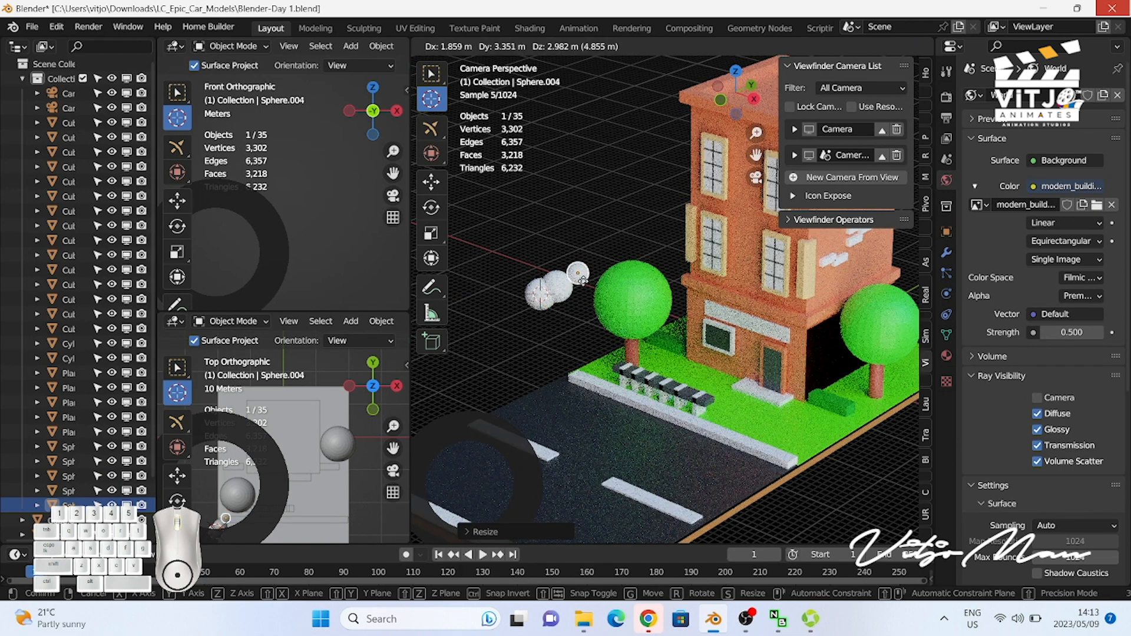
{"action": "right_click", "coordinate": [578, 295]}
Step: Reposition the smallest sphere in the right orthographic view and switch the viewport to wireframe shading
{"action": "key", "text": "KP_1"}
{"action": "key", "text": "KP_3"}
{"action": "scroll", "coordinate": [569, 294], "scroll_direction": "up", "scroll_amount": 5}
{"action": "key", "text": "g"}
{"action": "left_click", "coordinate": [594, 291]}
{"action": "key", "text": "z"}
{"action": "left_click", "coordinate": [504, 313]}
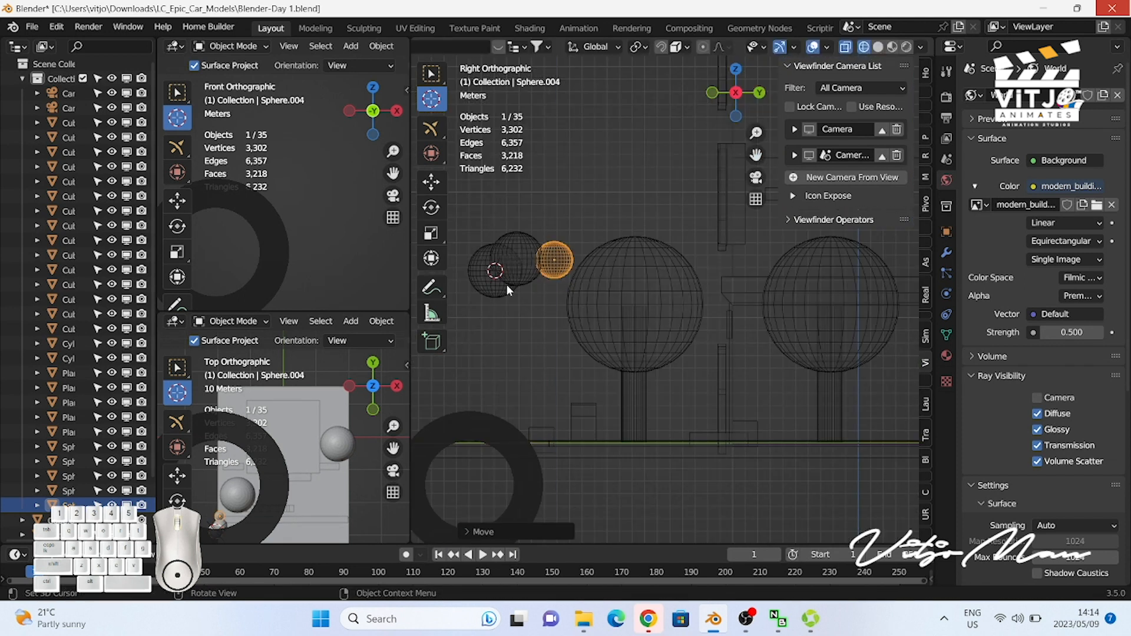
Step: Scale down the first cloud sphere and move the smallest one inwards to overlap the middle sphere
{"action": "key", "text": "w"}
{"action": "left_click", "coordinate": [490, 255]}
{"action": "key", "text": "s"}
{"action": "left_click", "coordinate": [482, 248]}
{"action": "left_click", "coordinate": [555, 259]}
{"action": "key", "text": "g"}
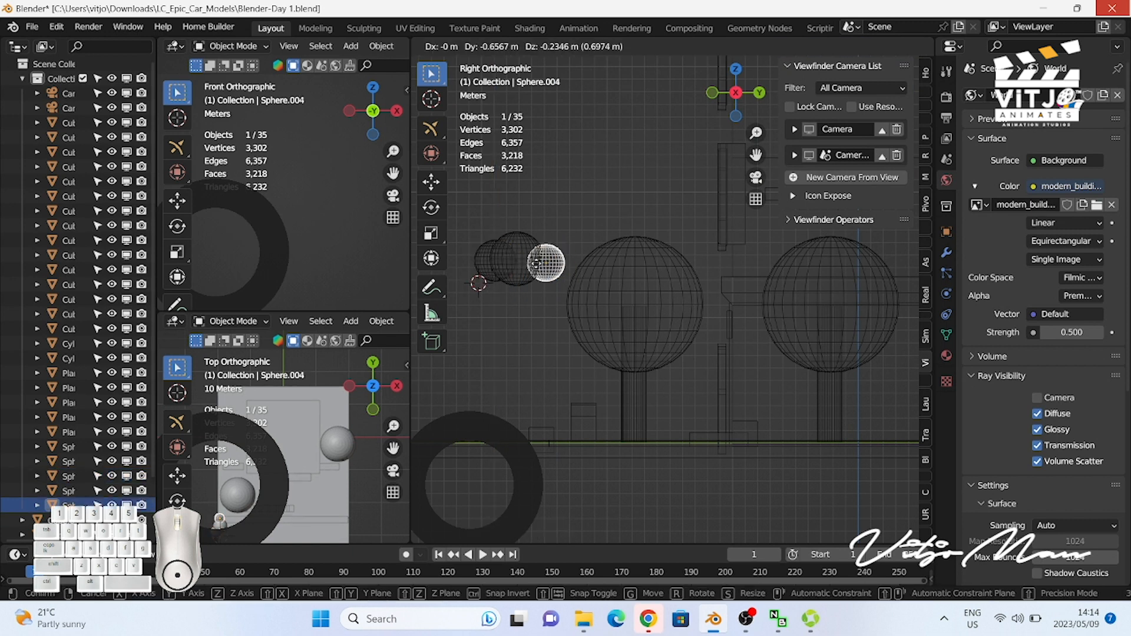
{"action": "left_click", "coordinate": [543, 259]}
Step: Join the three spheres into a single cloud object and raise it along Z above the trees
{"action": "left_click", "coordinate": [519, 259], "text": "shift"}
{"action": "left_click", "coordinate": [487, 262], "text": "shift"}
{"action": "key", "text": "g"}
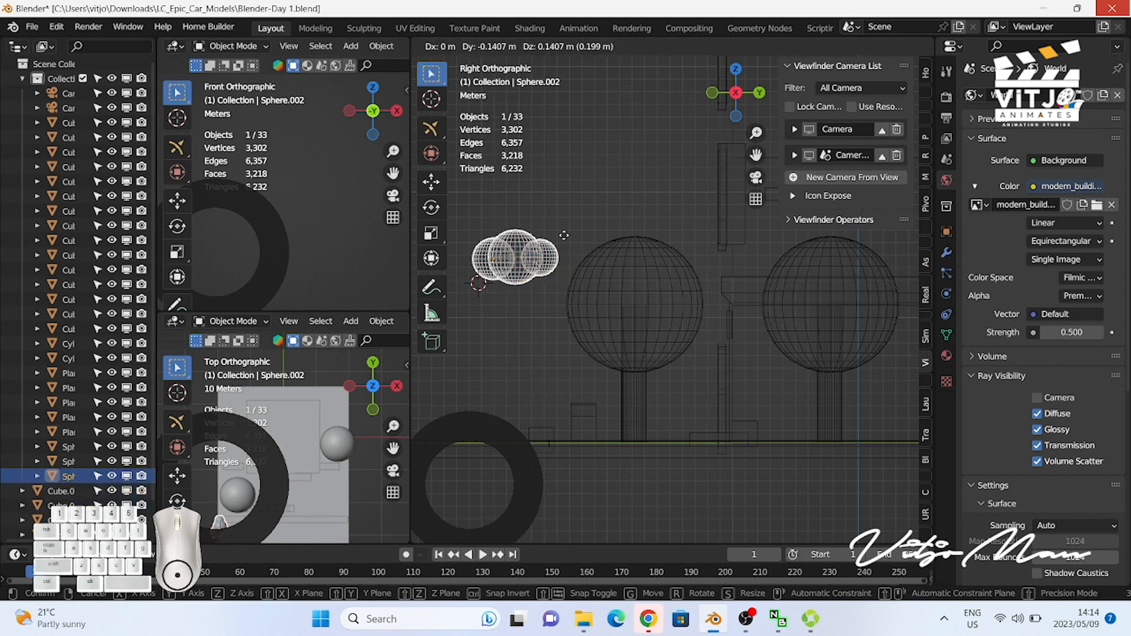
{"action": "key", "text": "z"}
{"action": "left_click", "coordinate": [565, 90]}
Step: Scale the cloud and flatten it along Z
{"action": "key", "text": "s"}
{"action": "left_click", "coordinate": [722, 95]}
{"action": "key", "text": "s"}
{"action": "key", "text": "z"}
{"action": "left_click", "coordinate": [573, 124]}
{"action": "scroll", "coordinate": [731, 94], "scroll_direction": "down", "scroll_amount": 1}
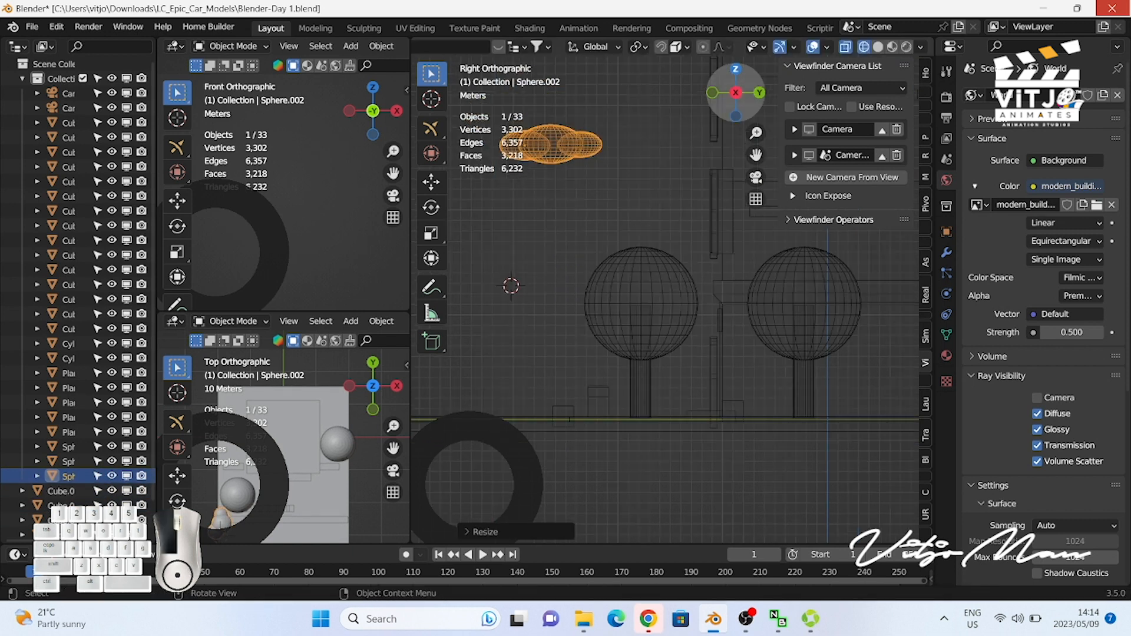
Step: Duplicate the cloud, enlarge the copy and move it higher beside the building
{"action": "left_click_drag", "start_coordinate": [736, 92], "coordinate": [795, 127]}
{"action": "key", "text": "shift+d"}
{"action": "left_click", "coordinate": [591, 188]}
{"action": "left_click_drag", "start_coordinate": [736, 92], "coordinate": [716, 182]}
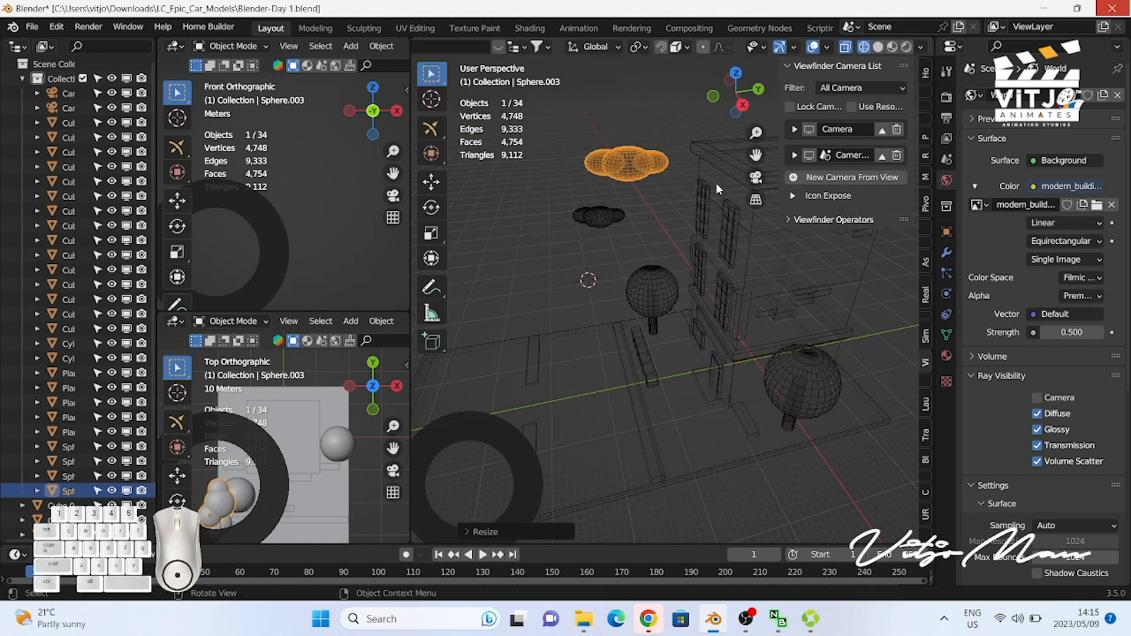
{"action": "key", "text": "g"}
{"action": "left_click", "coordinate": [656, 117]}
Step: Duplicate the large cloud to a spot above the road and rotate the copy
{"action": "mouse_move", "coordinate": [736, 92]}
{"action": "left_mouse_down"}
{"action": "mouse_move", "coordinate": [706, 136]}
{"action": "mouse_move", "coordinate": [731, 89]}
{"action": "left_mouse_up"}
{"action": "scroll", "coordinate": [705, 135], "scroll_direction": "down", "scroll_amount": 3}
{"action": "key", "text": "shift+d"}
{"action": "left_click", "coordinate": [591, 207]}
{"action": "key", "text": "r"}
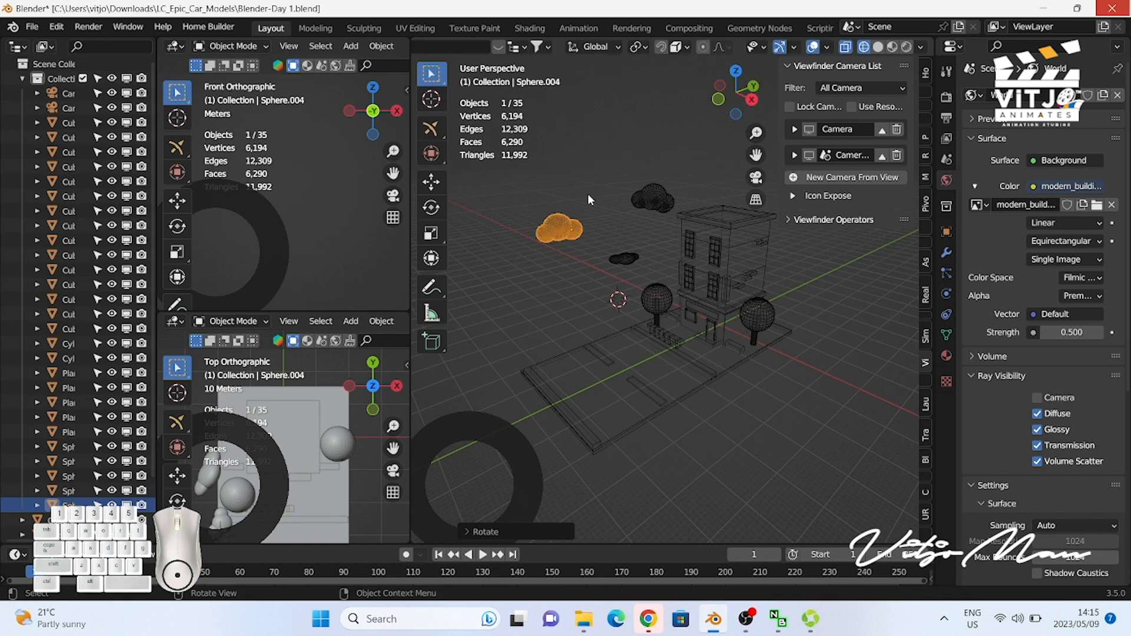
Step: Duplicate the cloud above the road and move the copy beside the original to build a larger cloud
{"action": "left_click", "coordinate": [740, 467]}
{"action": "key", "text": "shift+d"}
{"action": "left_click", "coordinate": [517, 384]}
{"action": "left_click_drag", "start_coordinate": [712, 110], "coordinate": [666, 109]}
{"action": "key", "text": "g"}
{"action": "left_click", "coordinate": [536, 175]}
Step: Look through the second camera with the camera locked to the view, and rotate and duplicate the enlarged cloud
{"action": "left_click", "coordinate": [760, 236]}
{"action": "left_click", "coordinate": [810, 132]}
{"action": "left_click", "coordinate": [810, 155]}
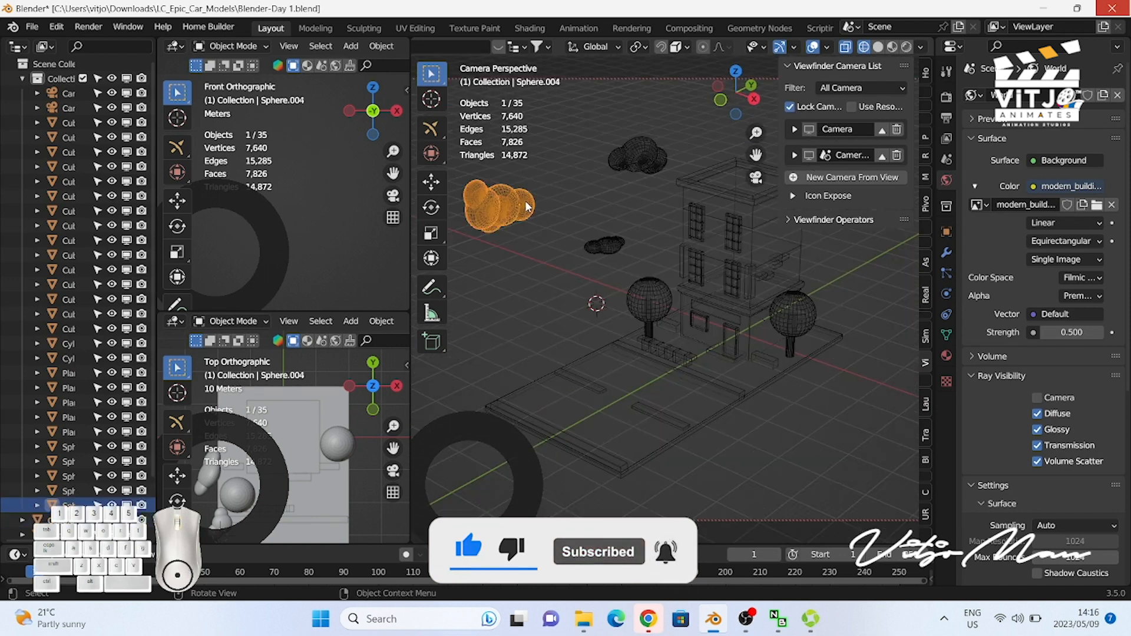
{"action": "key", "text": "r"}
{"action": "key", "text": "shift+d"}
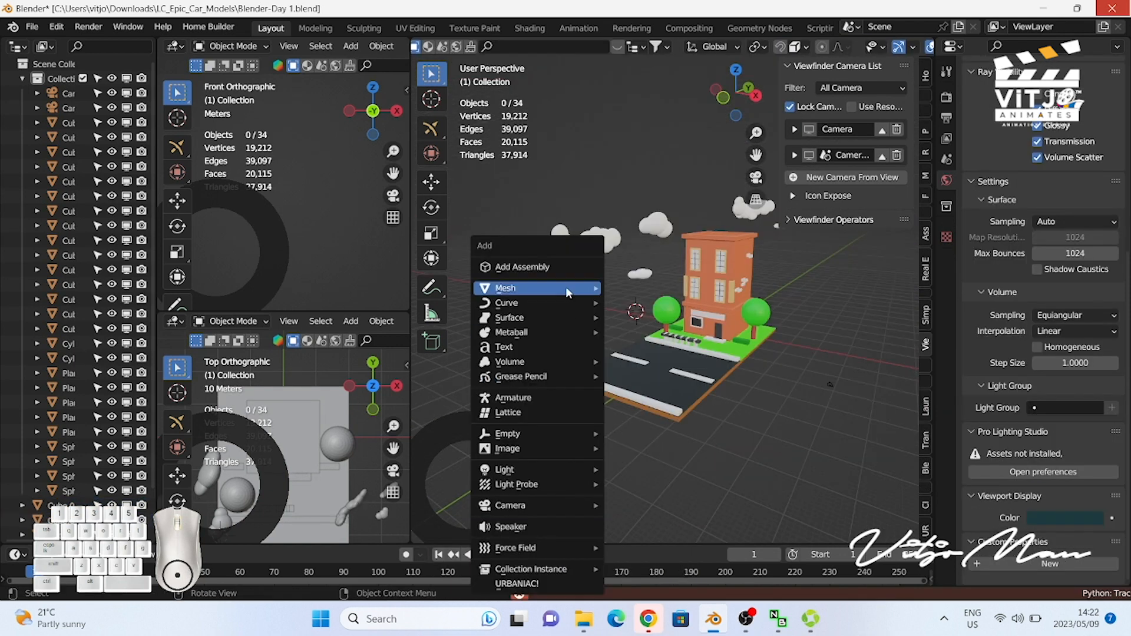
Step: Add a cube, scale it up to enclose the whole scene and raise it so its floor lies beneath the base slab
{"action": "mouse_move", "coordinate": [564, 290]}
{"action": "left_click", "coordinate": [637, 302]}
{"action": "key", "text": "s"}
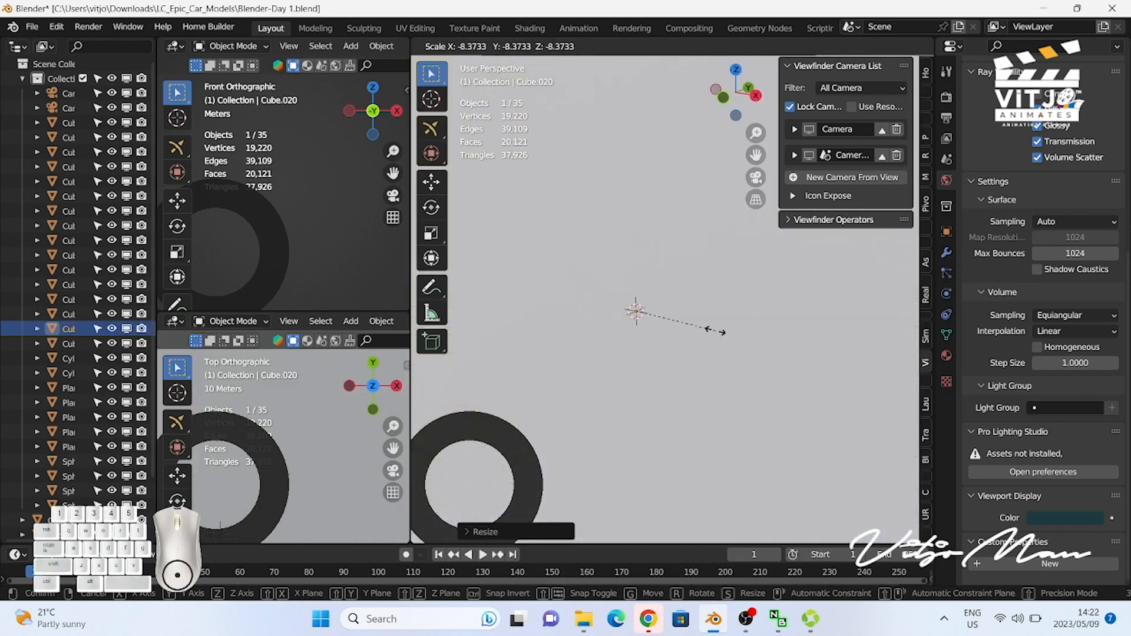
{"action": "left_click", "coordinate": [728, 312]}
{"action": "key", "text": "g"}
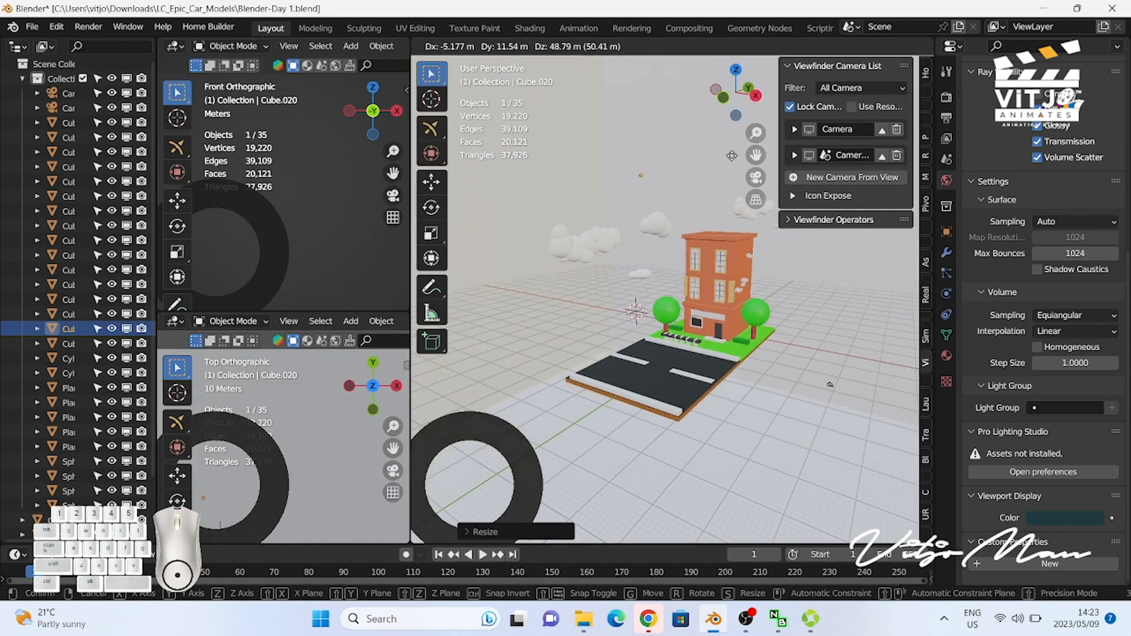
{"action": "left_click", "coordinate": [742, 523]}
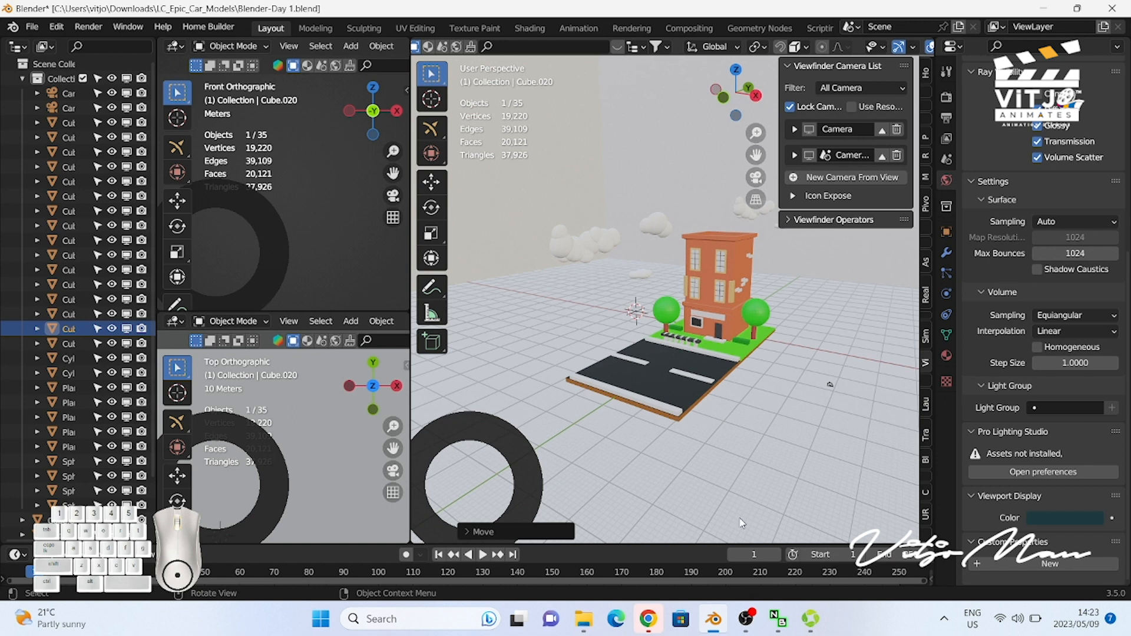
Step: Give the enclosing cube a new material with a blue base color
{"action": "left_click", "coordinate": [946, 355]}
{"action": "left_click", "coordinate": [1071, 284]}
{"action": "left_click", "coordinate": [1039, 88]}
{"action": "scroll", "coordinate": [840, 377], "scroll_direction": "up", "scroll_amount": 3}
{"action": "left_click", "coordinate": [632, 310]}
{"action": "key", "text": "r"}
{"action": "key", "text": "Escape"}
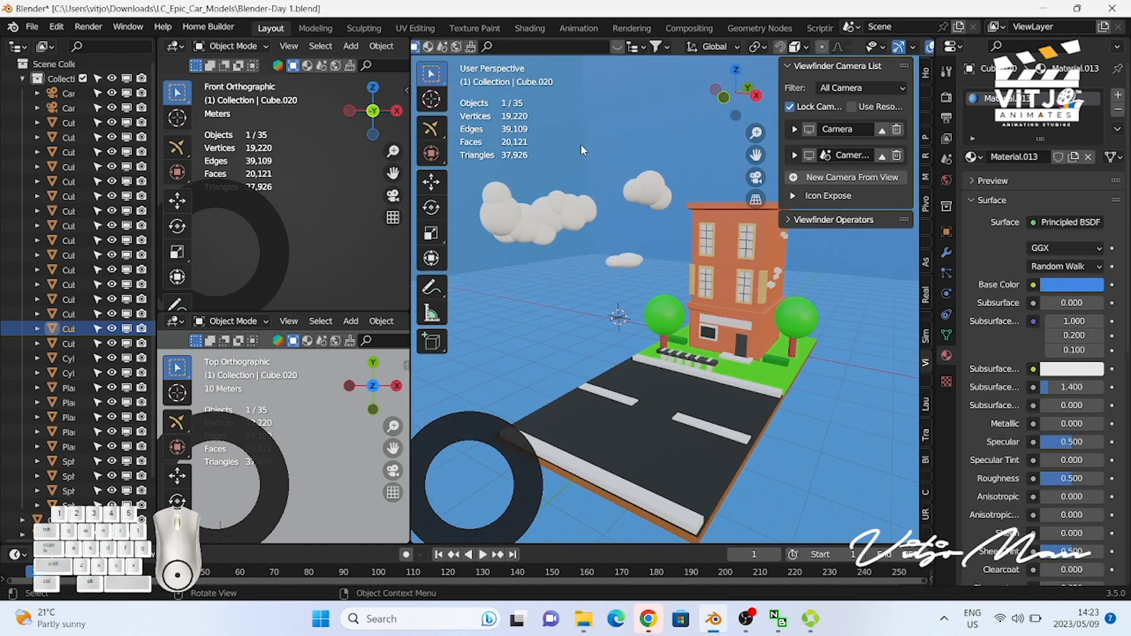
Step: Bevel the enclosing cube's vertical back corner edge behind the building with 9 segments
{"action": "key", "text": "Tab"}
{"action": "key", "text": "ctrl+b"}
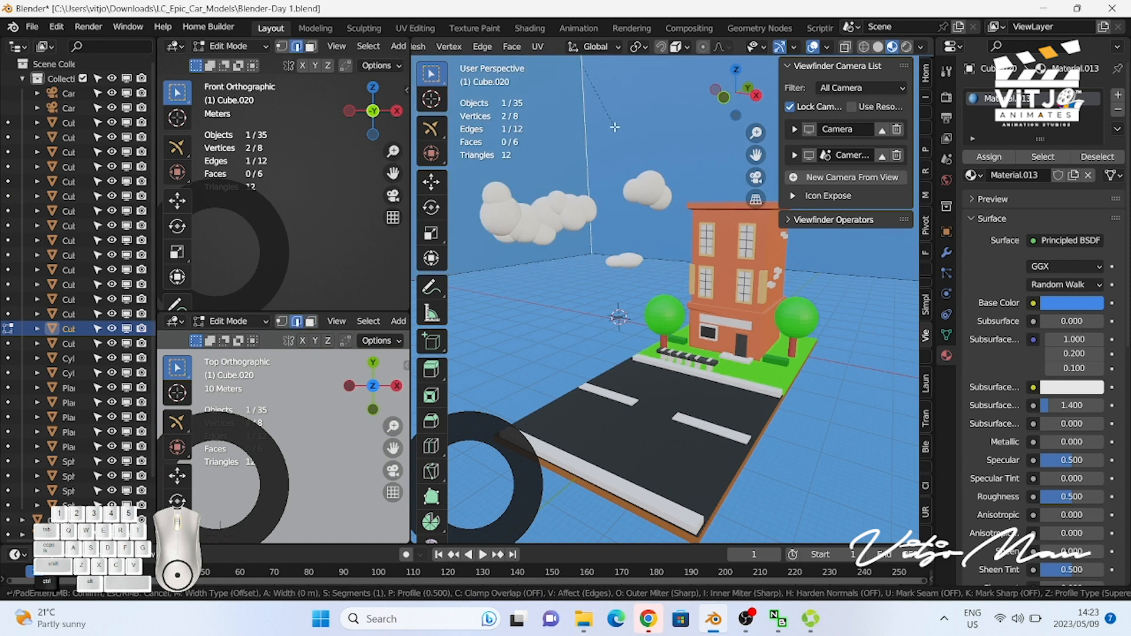
{"action": "scroll", "coordinate": [614, 127], "scroll_direction": "up", "scroll_amount": 8}
{"action": "left_click", "coordinate": [840, 352]}
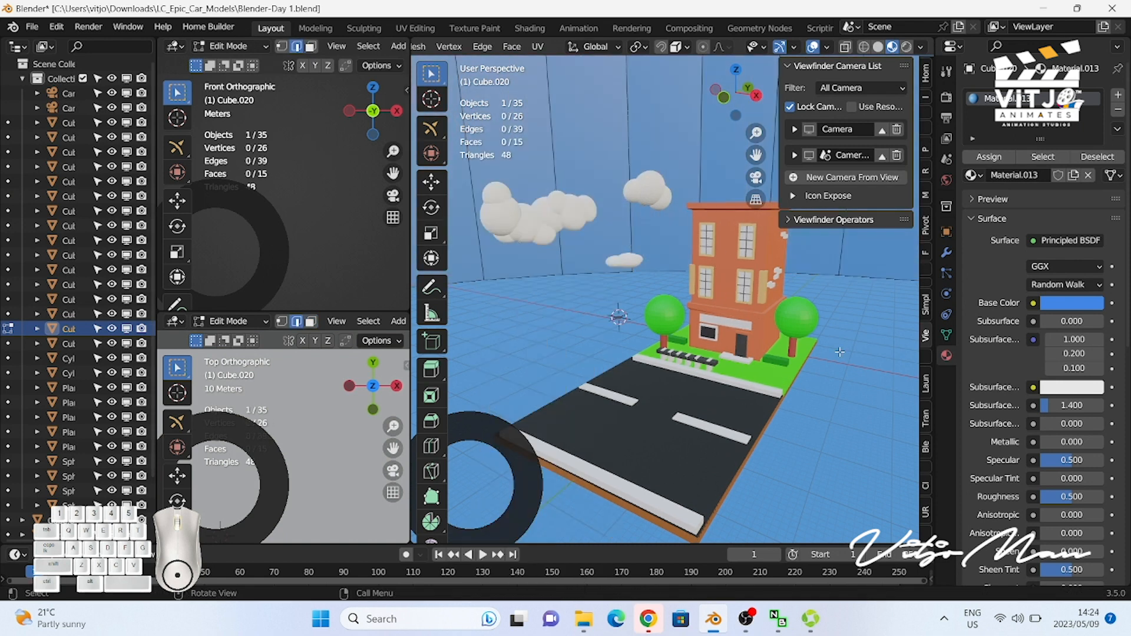
Step: Apply Shade Smooth to the blue enclosing cube in Object Mode
{"action": "right_click", "coordinate": [607, 142]}
{"action": "key", "text": "F3"}
{"action": "type", "text": "smo"}
{"action": "key", "text": "F3"}
{"action": "type", "text": "smo"}
{"action": "left_click", "coordinate": [676, 236]}
{"action": "key", "text": "Tab"}
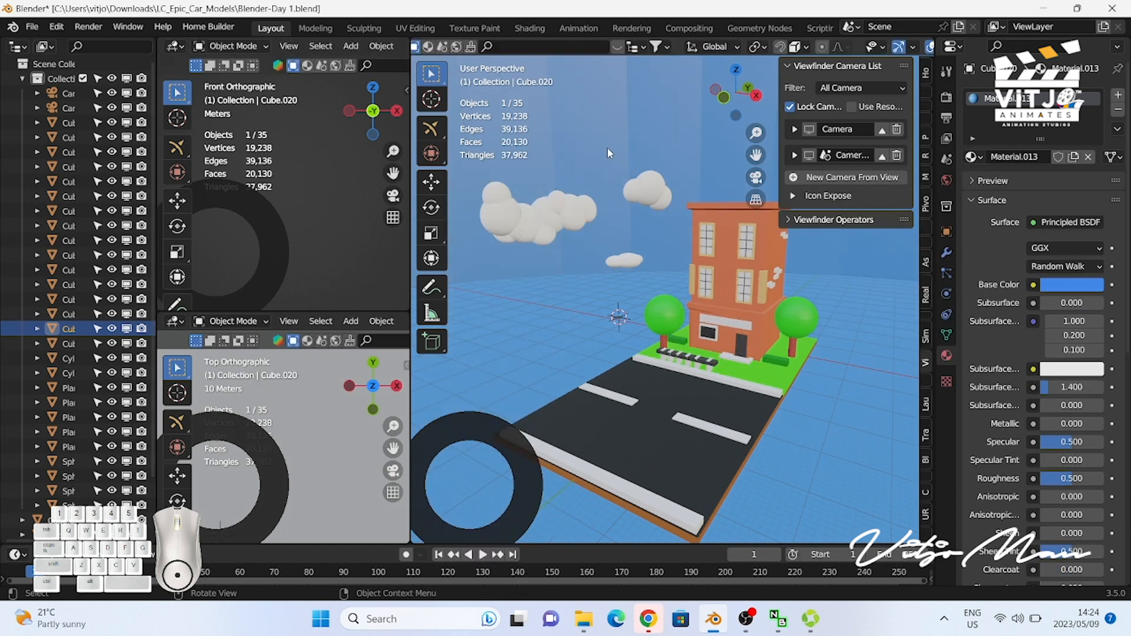
{"action": "key", "text": "F3"}
{"action": "type", "text": "SHsm"}
{"action": "key", "text": "Return"}
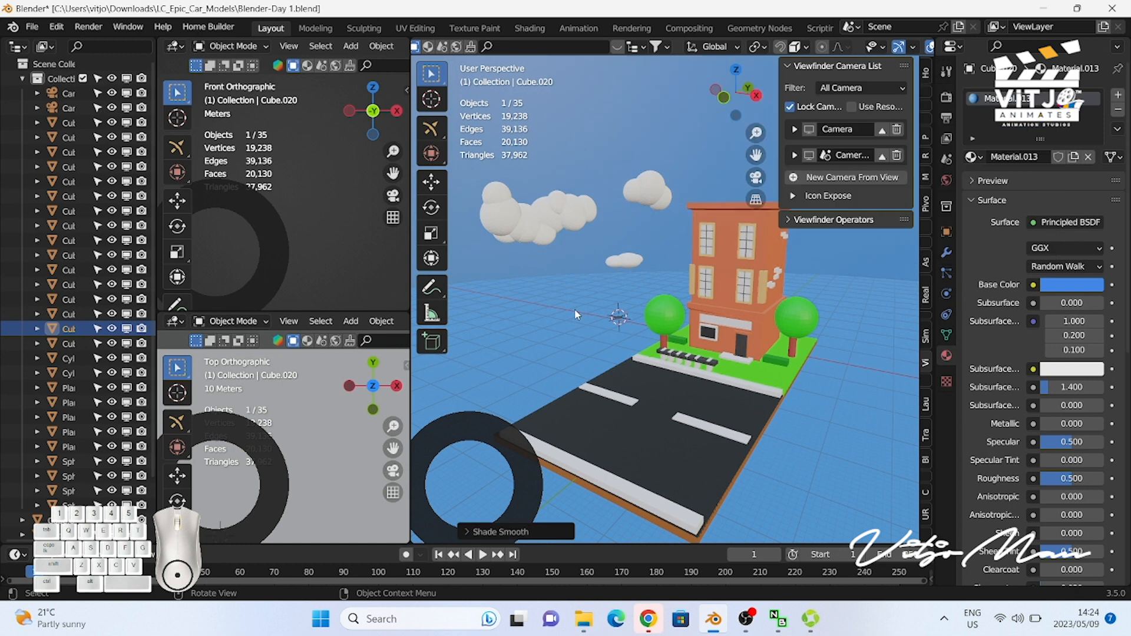
Step: Bevel the edges where the blue backdrop's walls meet its floor with 9 segments to form a curved transition
{"action": "key", "text": "Tab"}
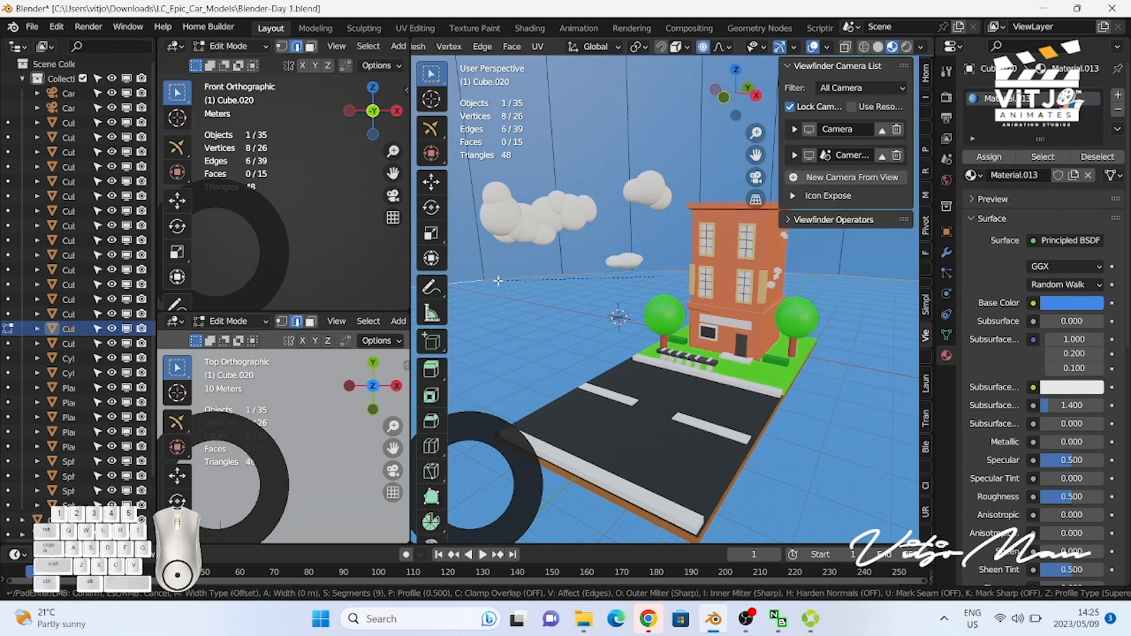
{"action": "key", "text": "ctrl+b"}
{"action": "left_click", "coordinate": [704, 513]}
{"action": "key", "text": "Tab"}
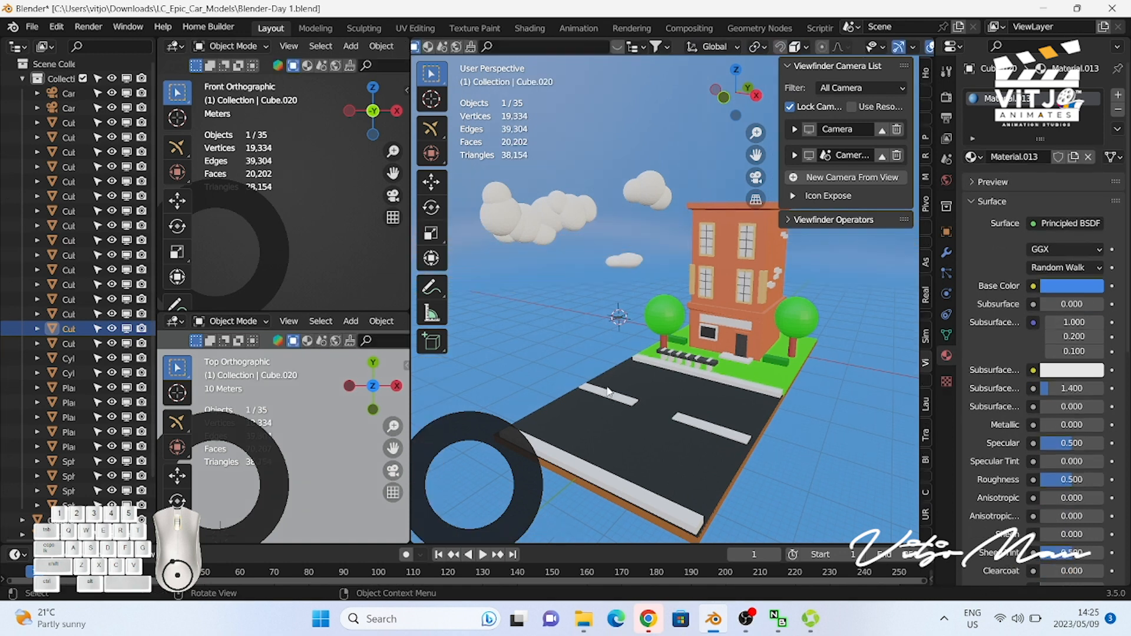